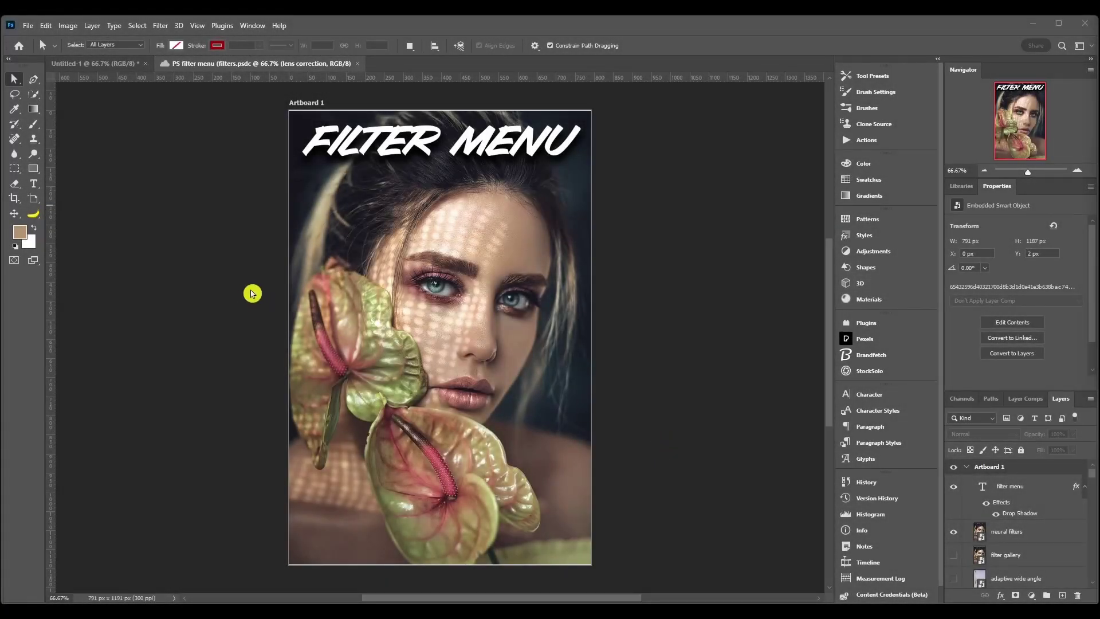
- Browse the categories in the Filter menu
{"action": "left_click", "coordinate": [159, 29]}
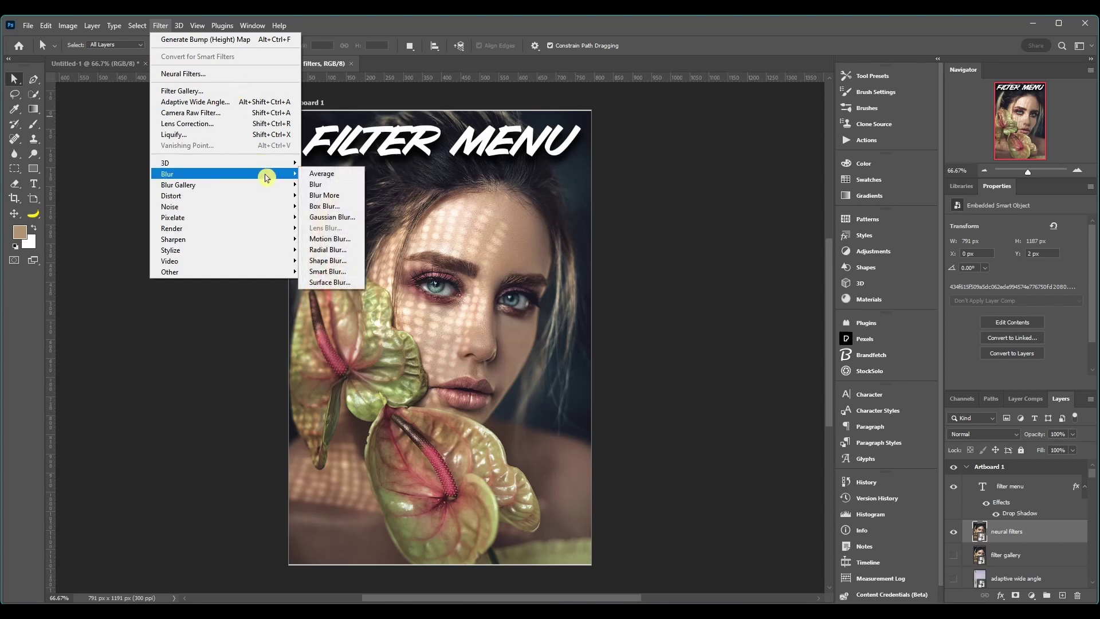
{"action": "mouse_move", "coordinate": [261, 190]}
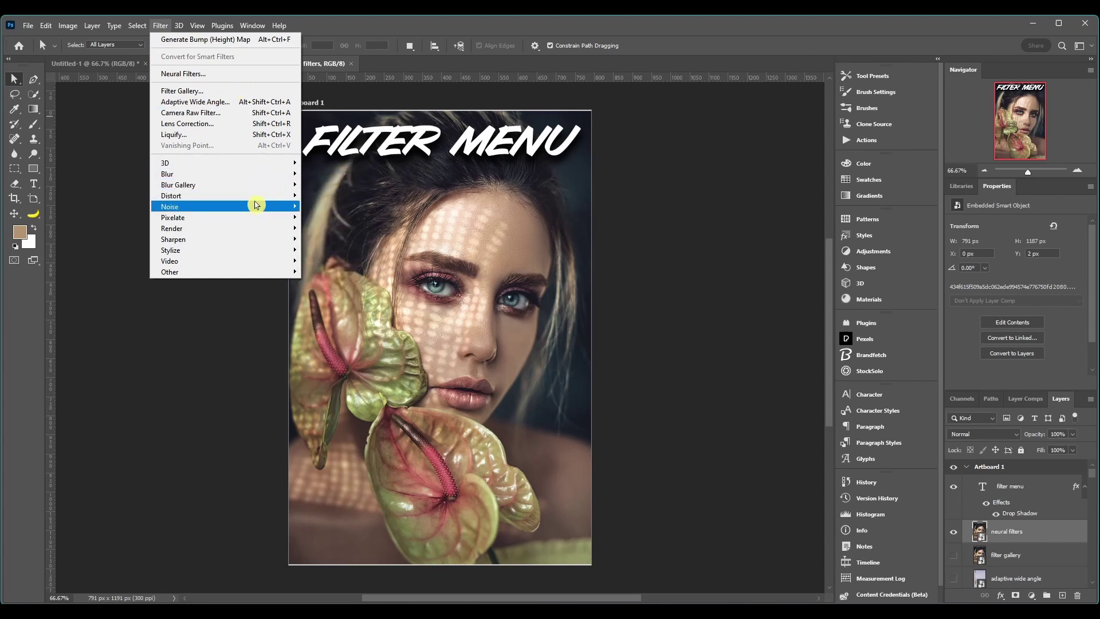
{"action": "mouse_move", "coordinate": [255, 227]}
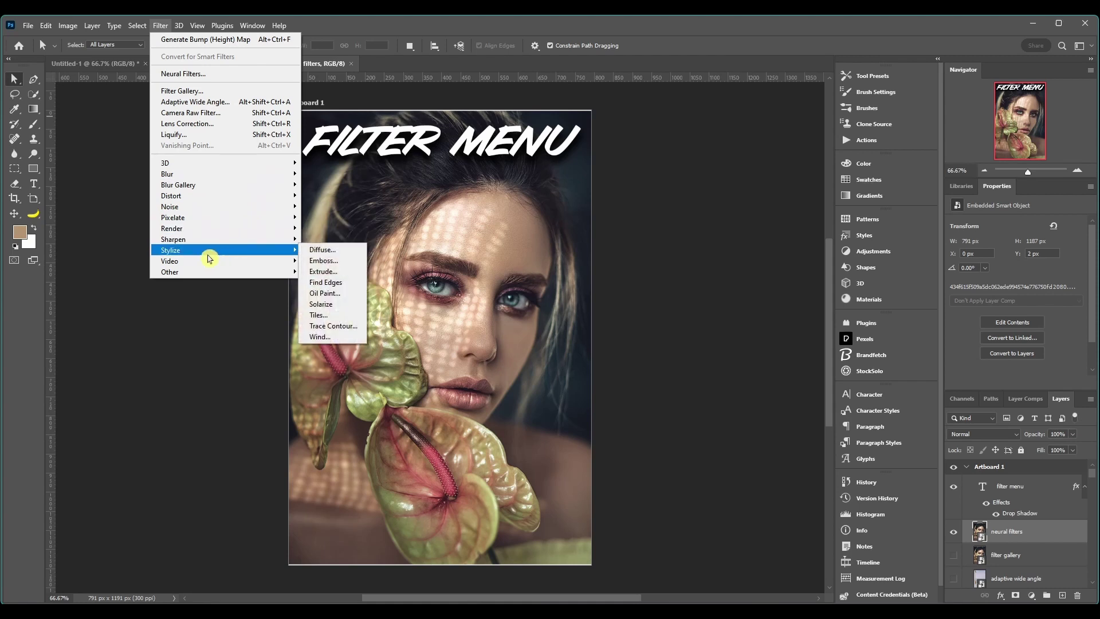
{"action": "mouse_move", "coordinate": [218, 223]}
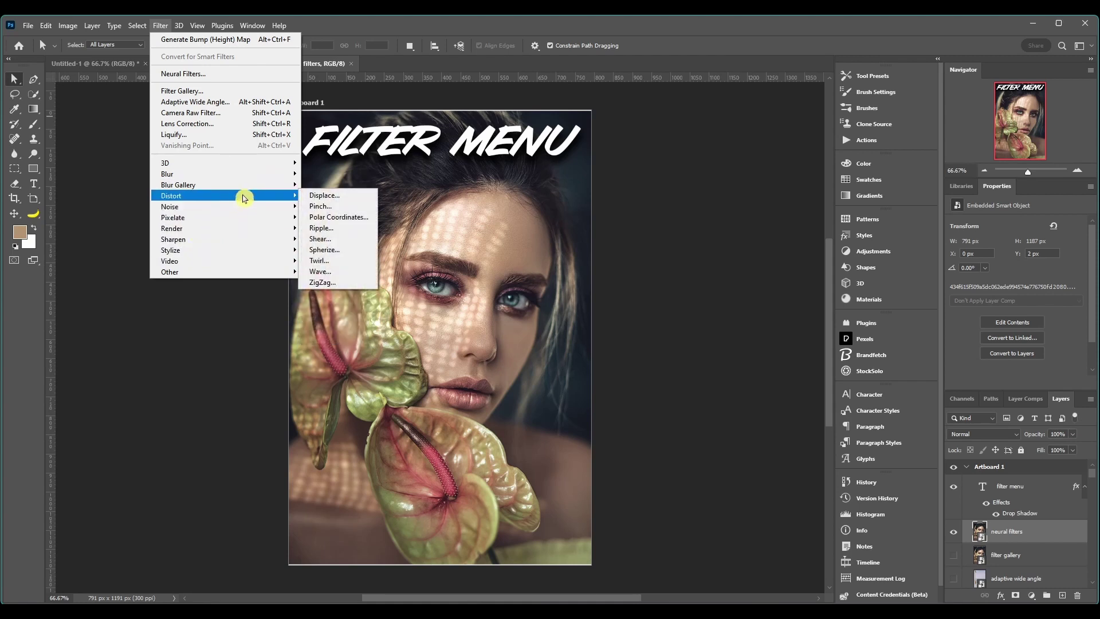
{"action": "mouse_move", "coordinate": [242, 167]}
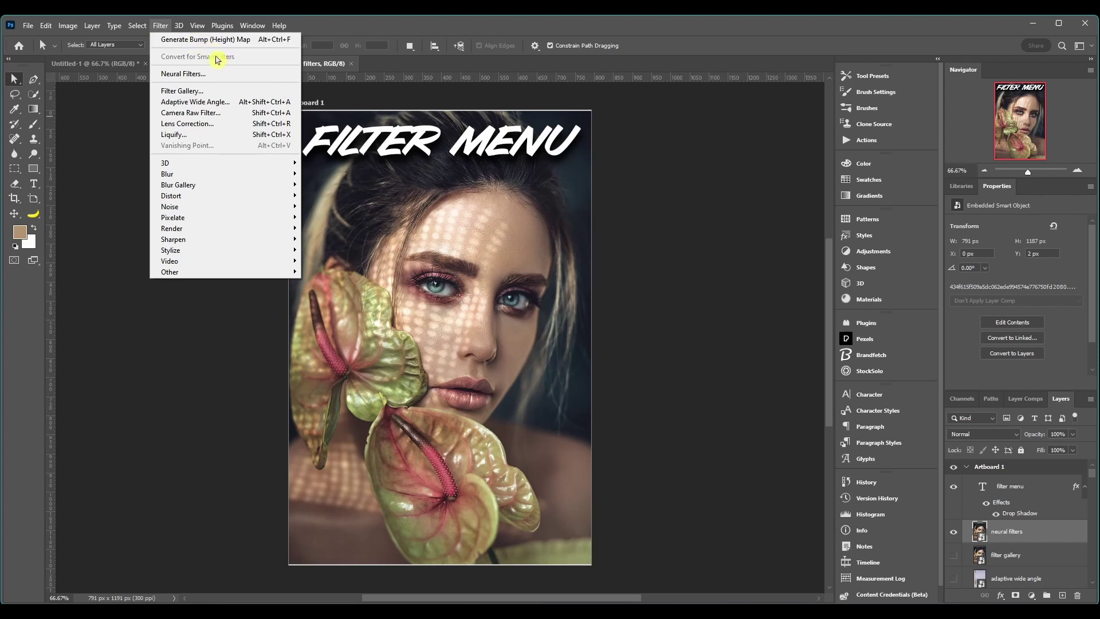
- Duplicate the neural filters layer with Ctrl+J and rasterize the copy
{"action": "left_click", "coordinate": [665, 493]}
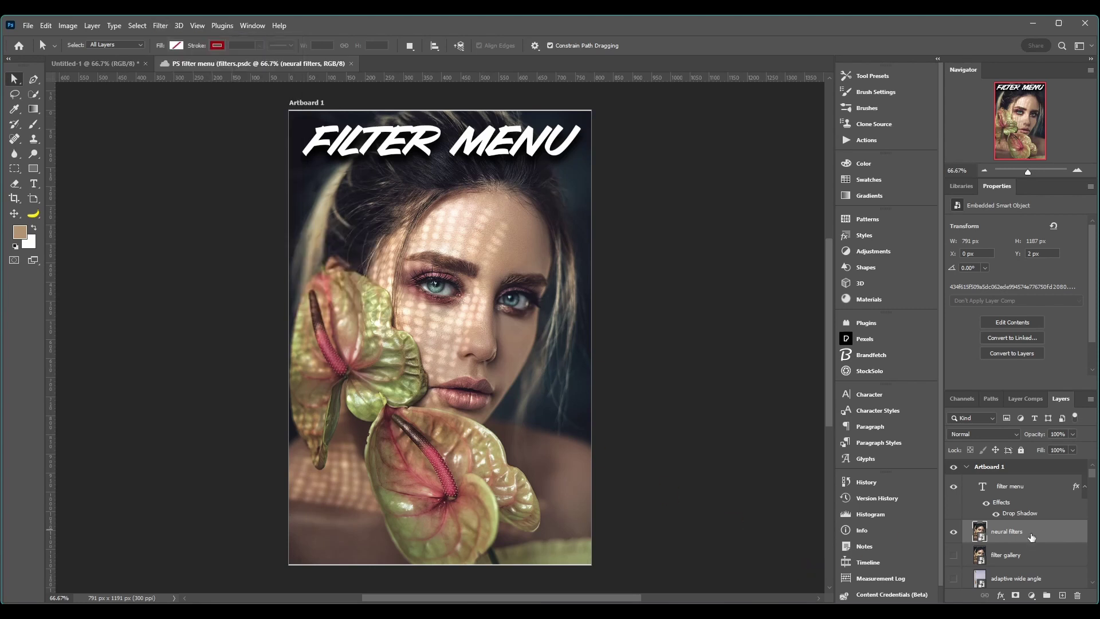
{"action": "key", "text": "ctrl+j"}
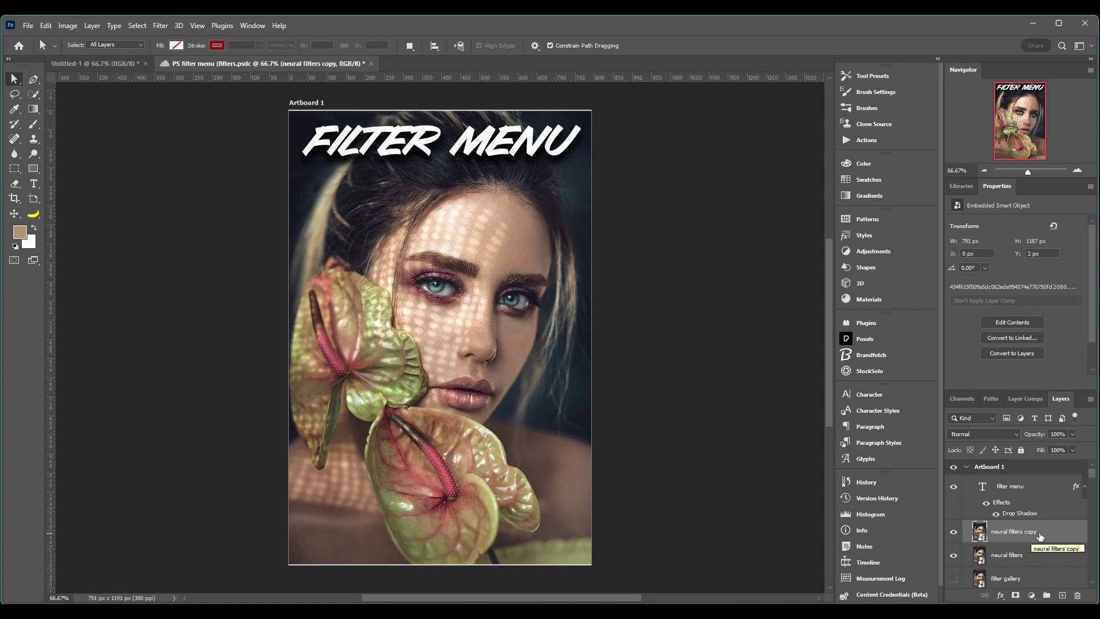
{"action": "right_click", "coordinate": [1045, 536]}
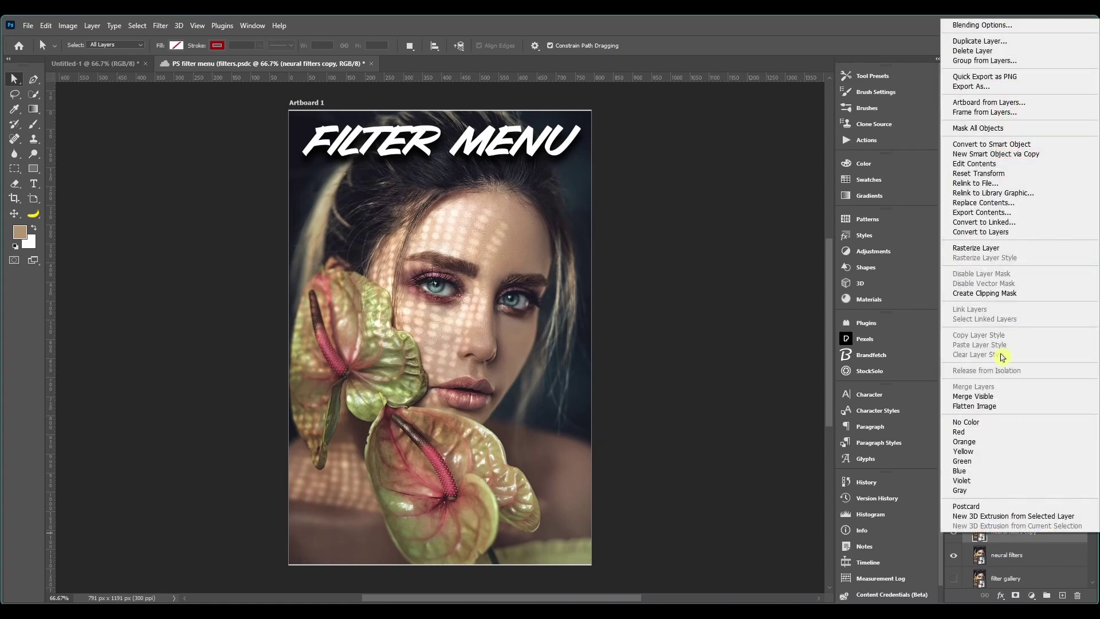
{"action": "left_click", "coordinate": [974, 248]}
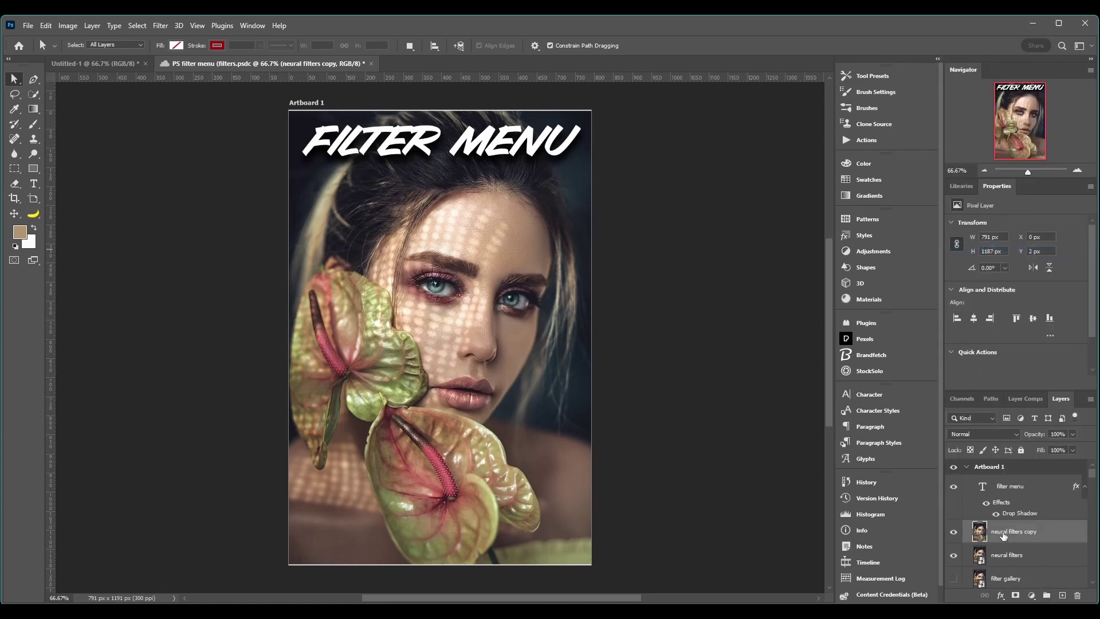
- Convert the rasterized copy for Smart Filters, confirming the smart object conversion
{"action": "left_click", "coordinate": [161, 25]}
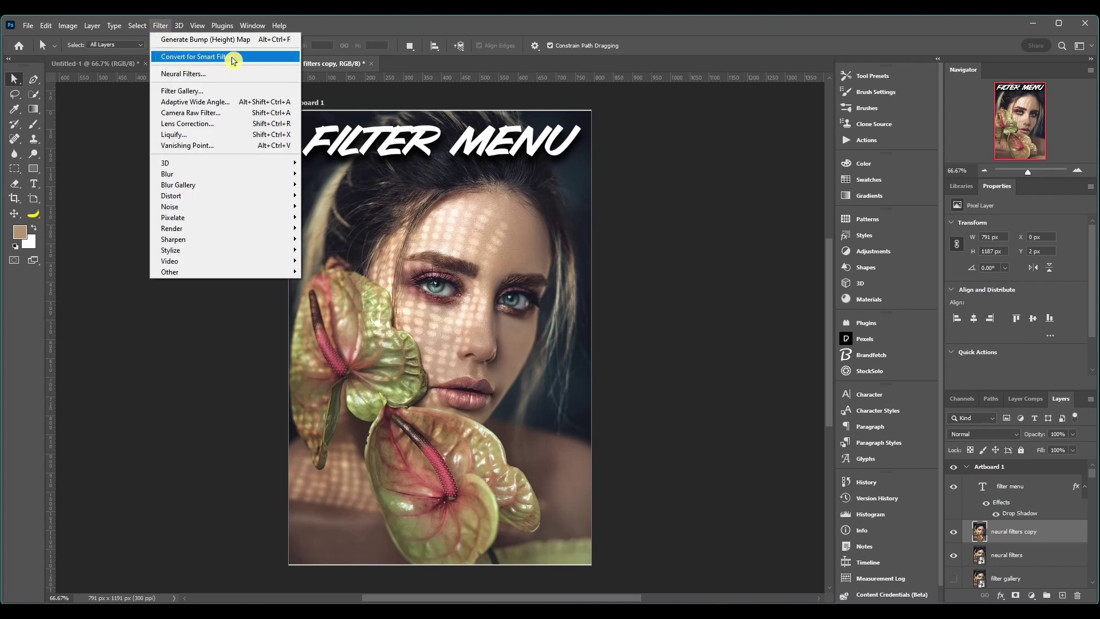
{"action": "left_click", "coordinate": [250, 59]}
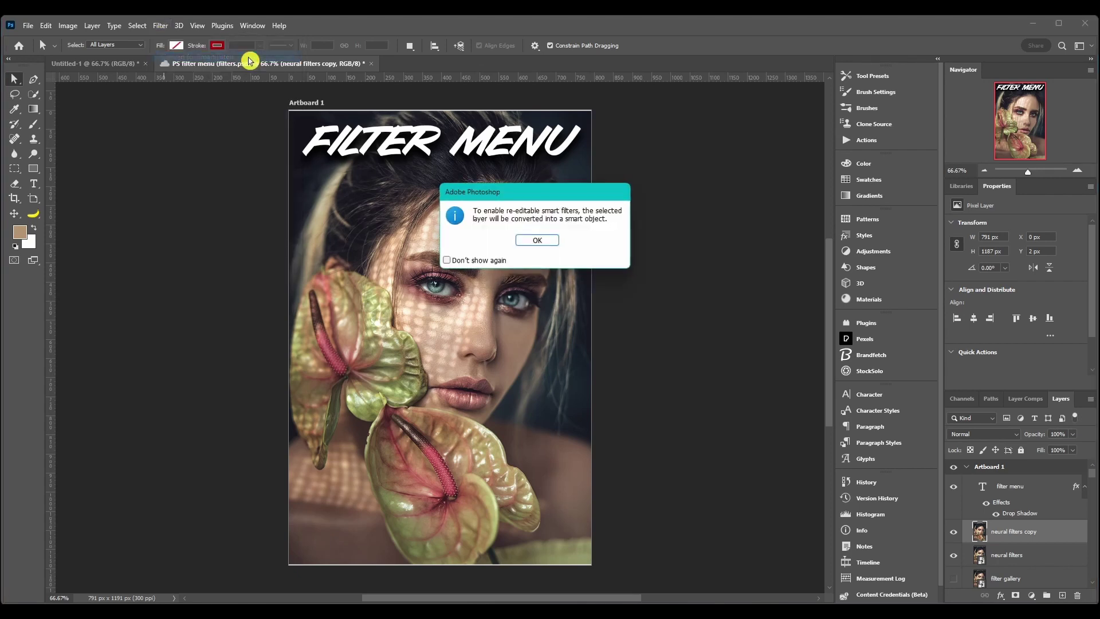
{"action": "left_click", "coordinate": [536, 240]}
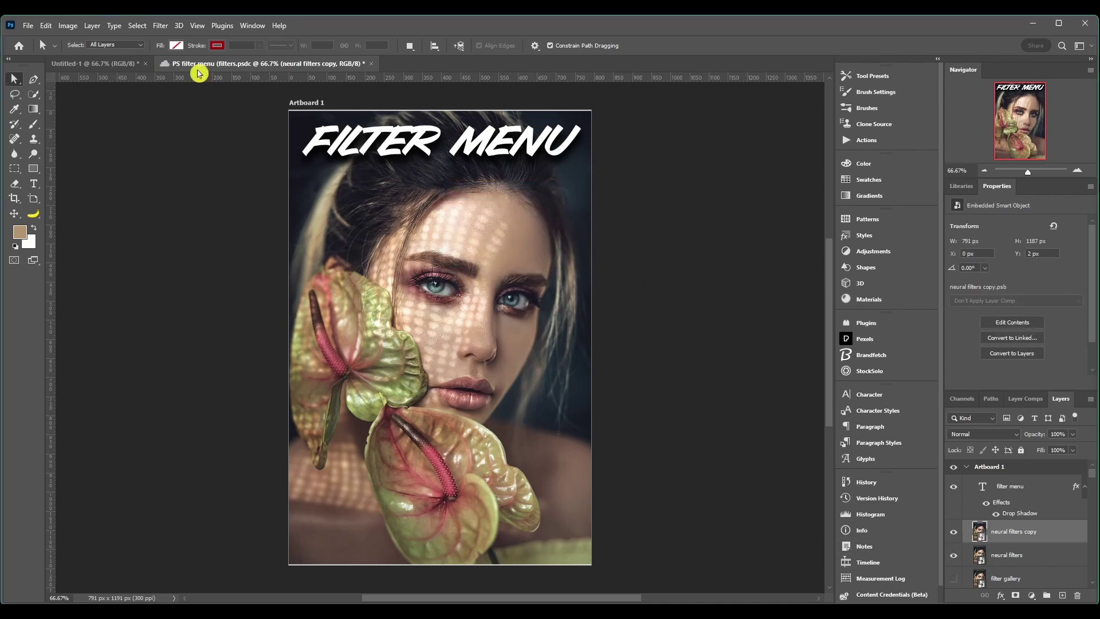
{"action": "right_click", "coordinate": [1049, 535]}
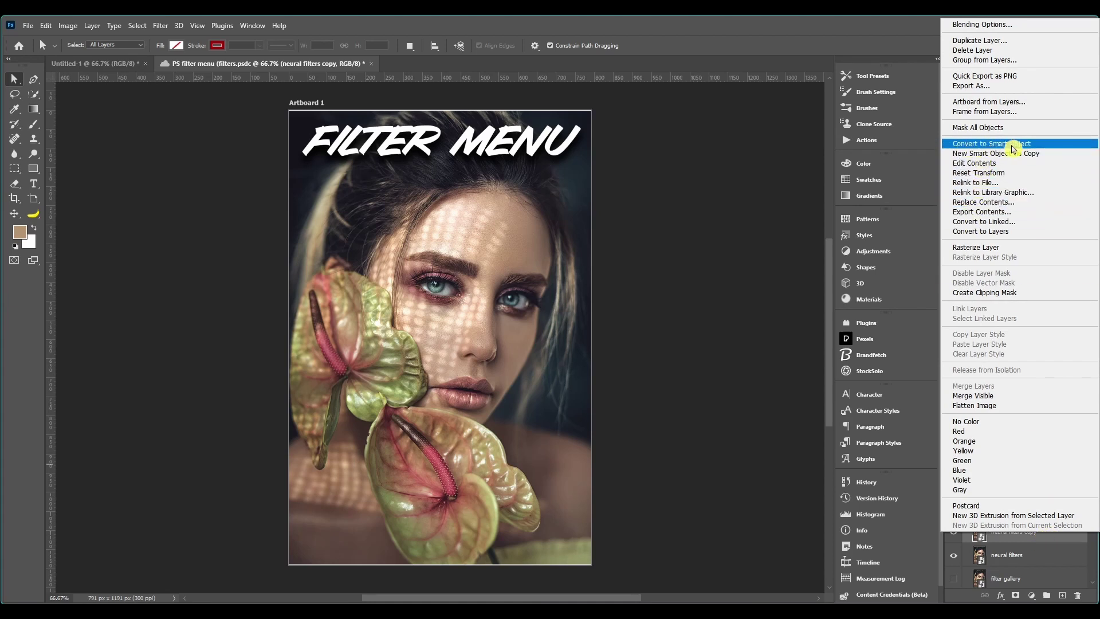
{"action": "left_click", "coordinate": [1060, 545]}
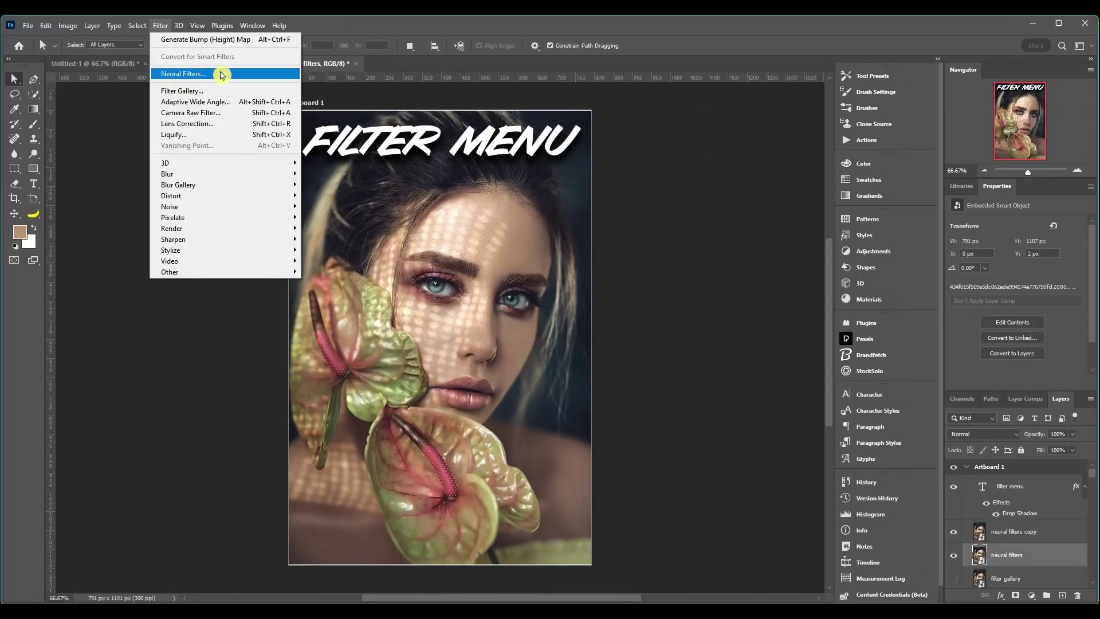
- In Neural Filters, view the Wait list, toggle Skin Smoothing, then select Smart Portrait
{"action": "left_click", "coordinate": [222, 76]}
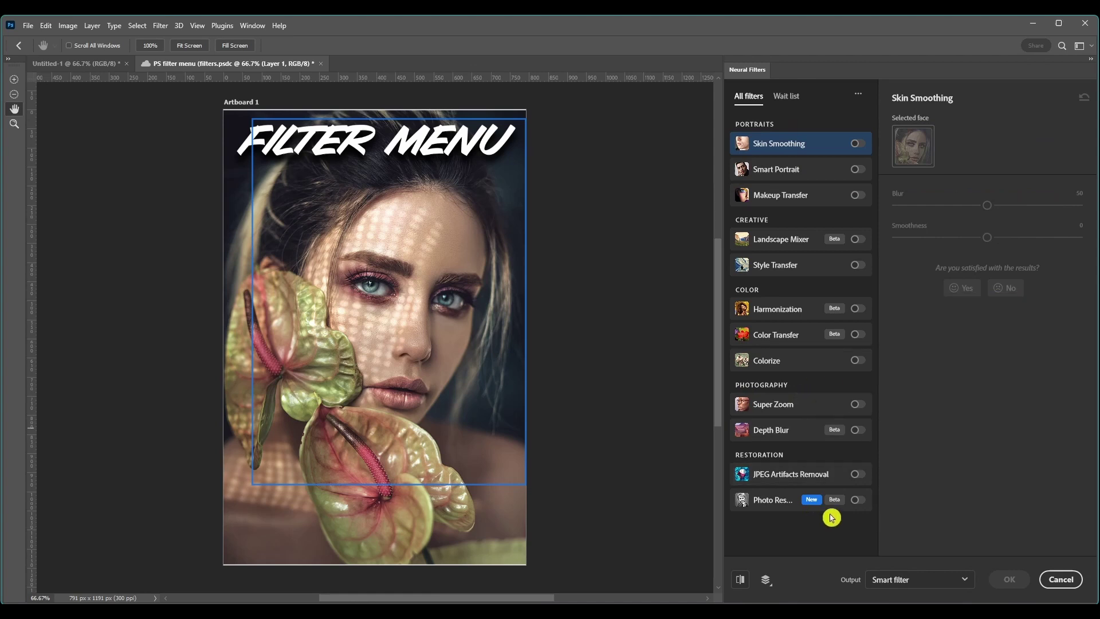
{"action": "left_click", "coordinate": [785, 98]}
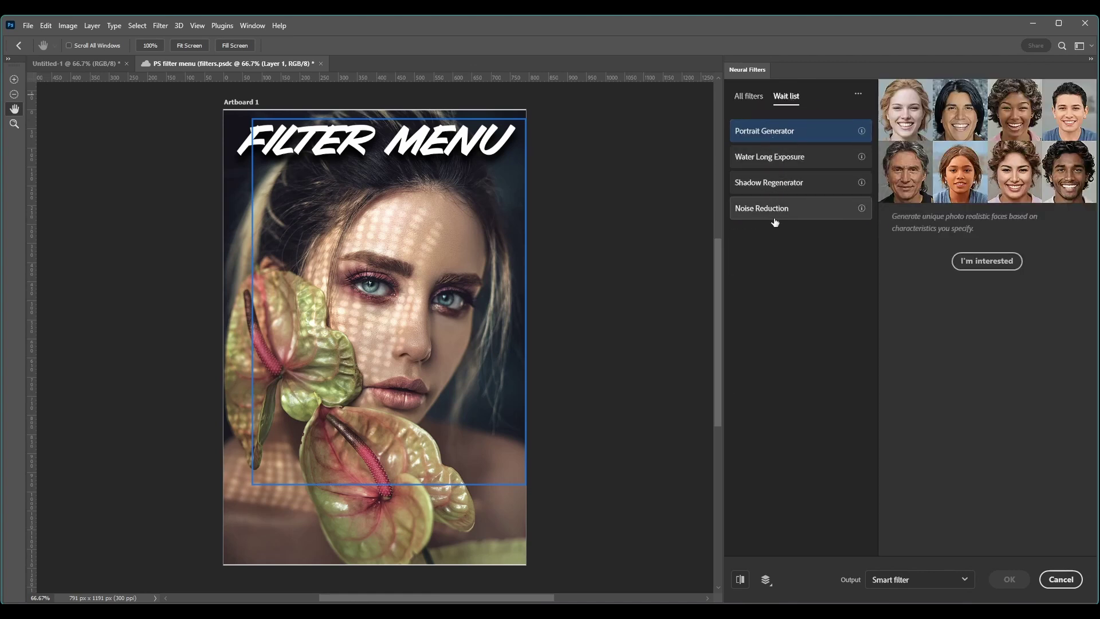
{"action": "left_click", "coordinate": [755, 99]}
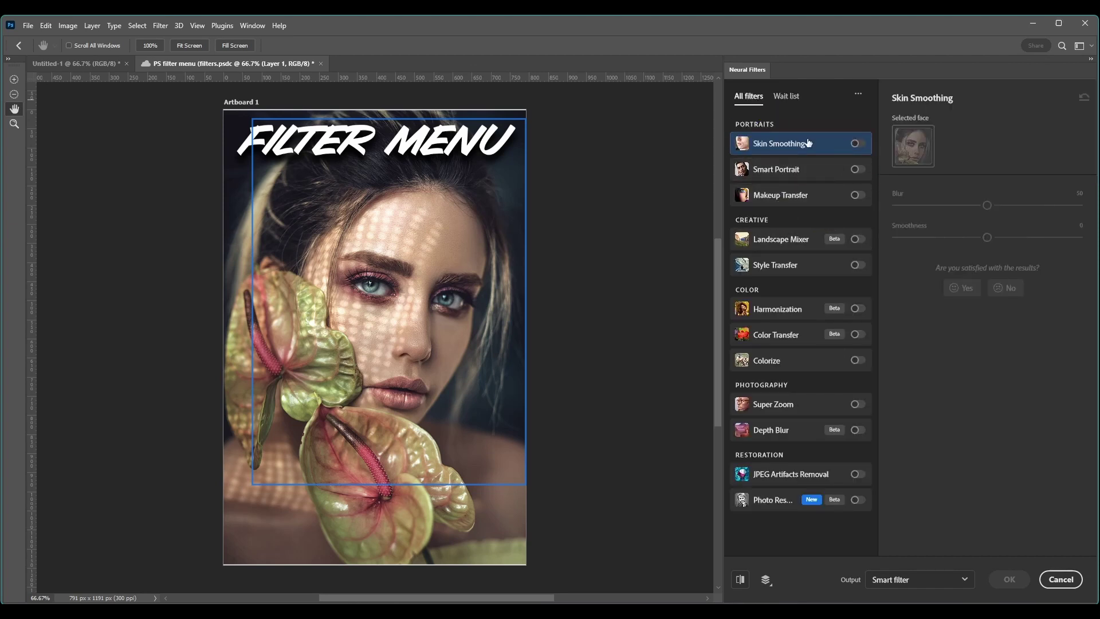
{"action": "left_click", "coordinate": [855, 144]}
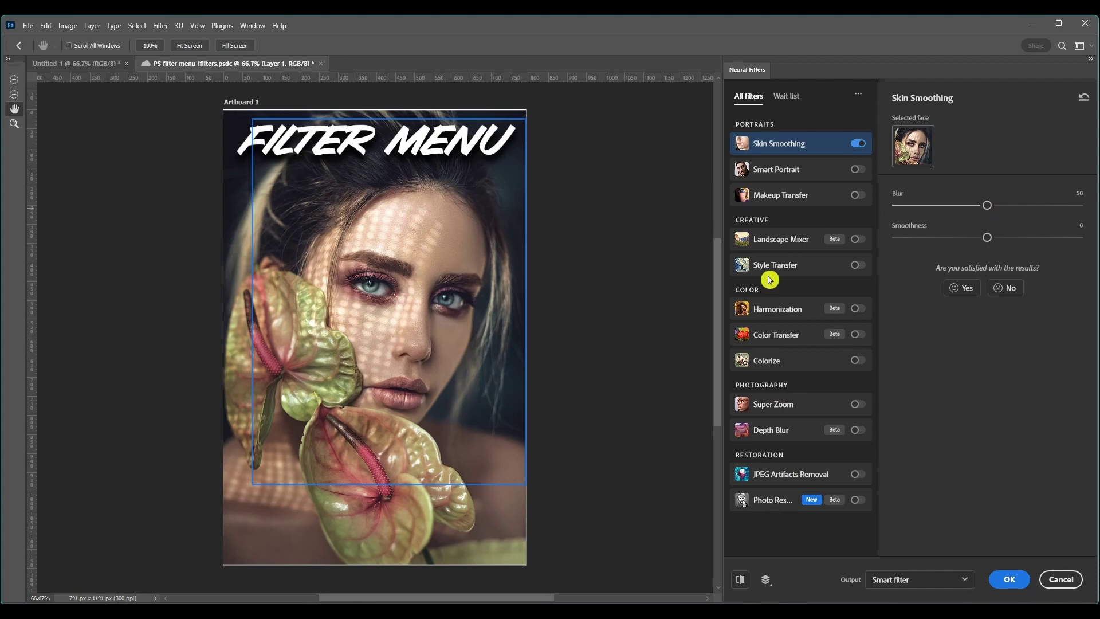
{"action": "left_click", "coordinate": [828, 172]}
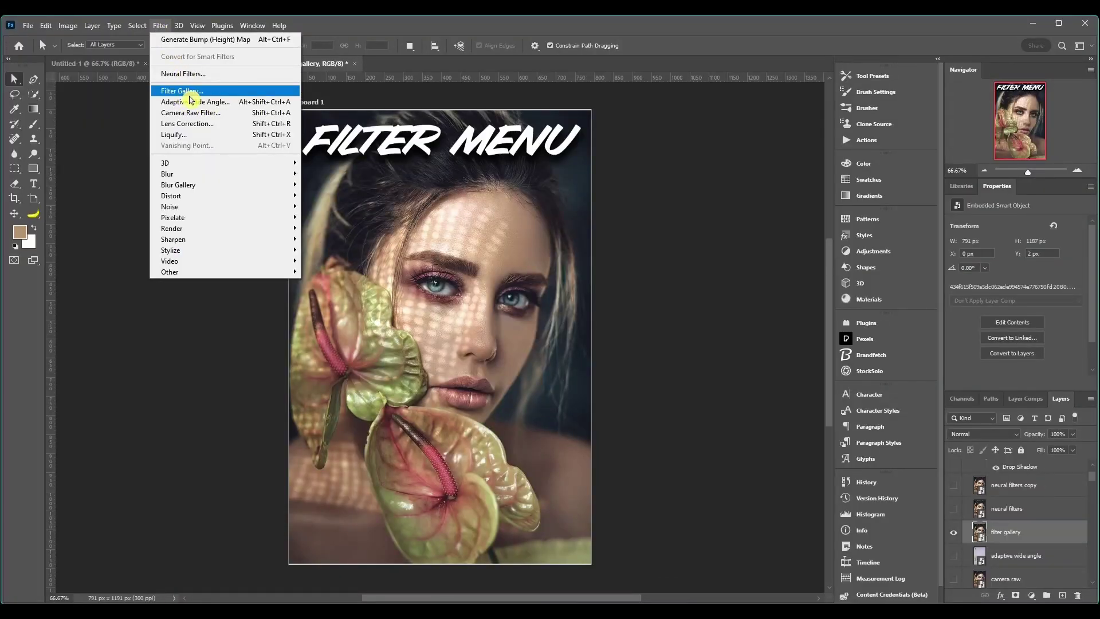
- In Filter Gallery, preview Fresco, Neon Glow, Plastic Wrap and Palette Knife on the portrait
{"action": "left_click", "coordinate": [216, 93]}
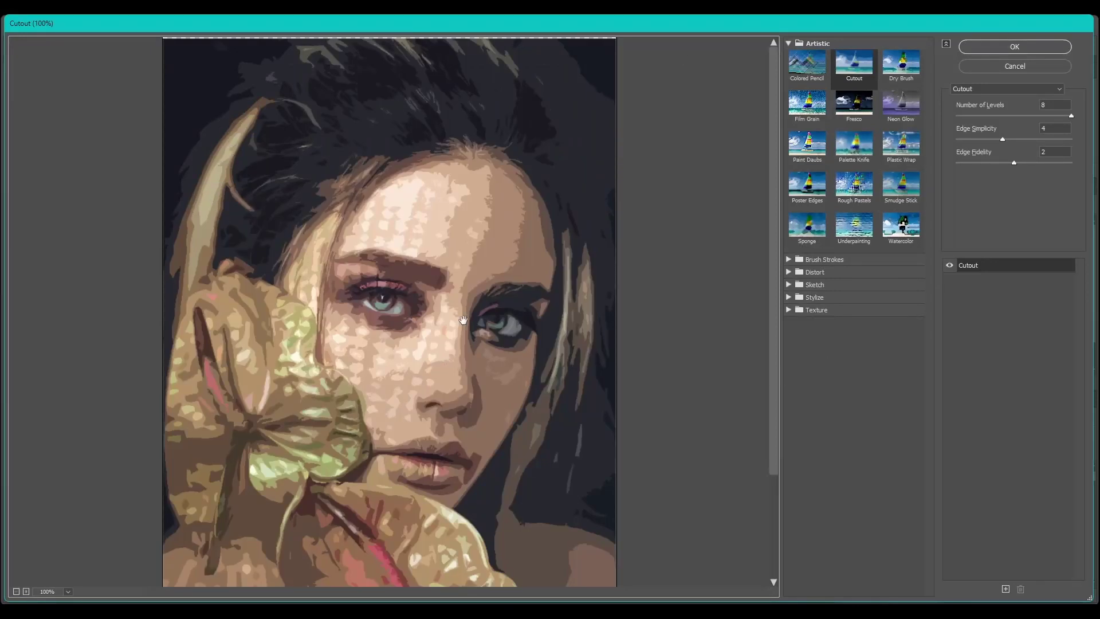
{"action": "left_click", "coordinate": [852, 102]}
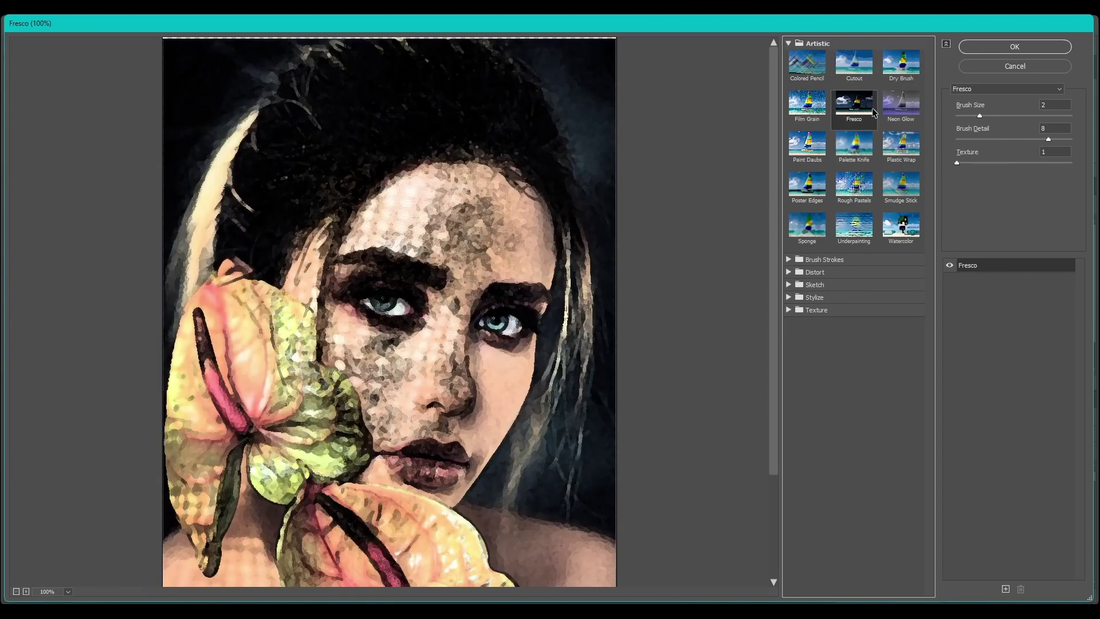
{"action": "left_click", "coordinate": [901, 109]}
{"action": "left_click", "coordinate": [908, 153]}
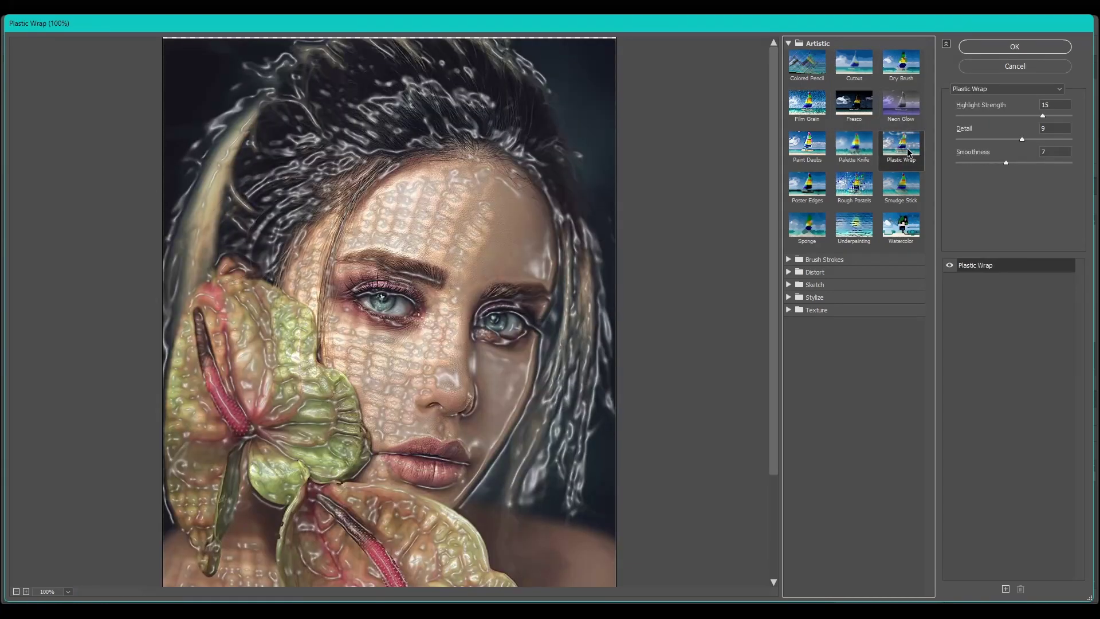
{"action": "left_click", "coordinate": [865, 155]}
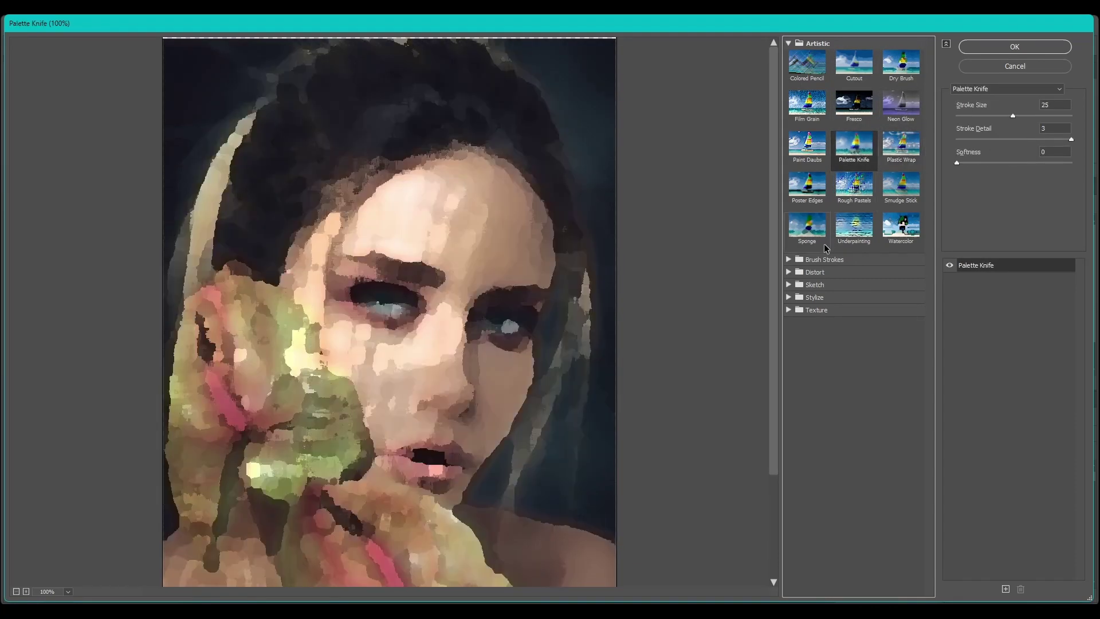
- Expand the Brush Strokes, Distort and Sketch groups and preview Sprayed Strokes and Dark Strokes
{"action": "left_click", "coordinate": [789, 261]}
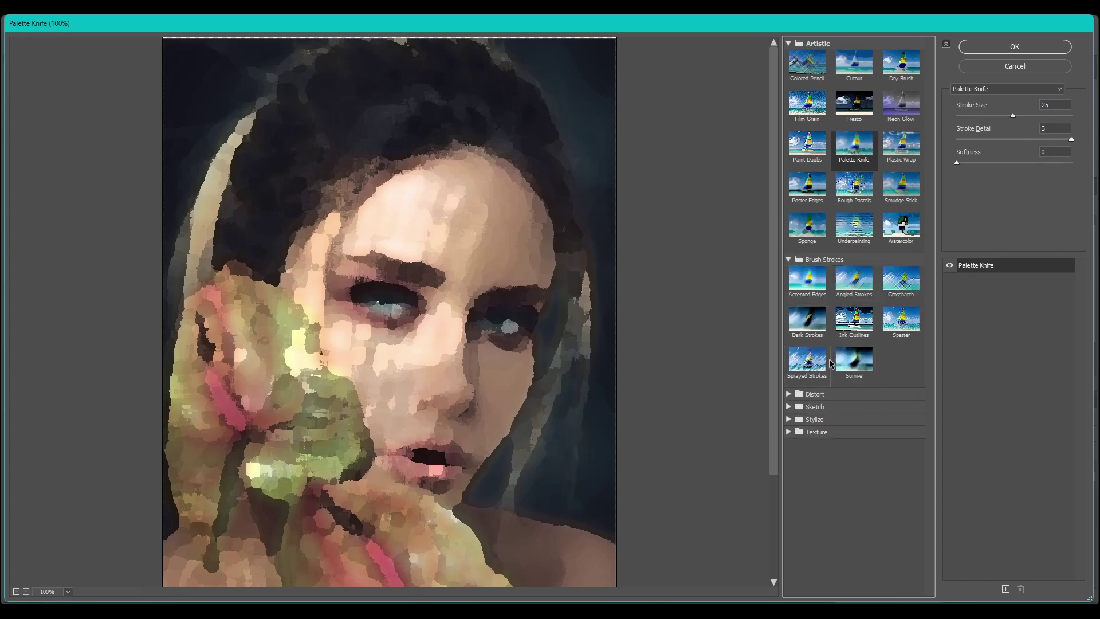
{"action": "left_click", "coordinate": [789, 394]}
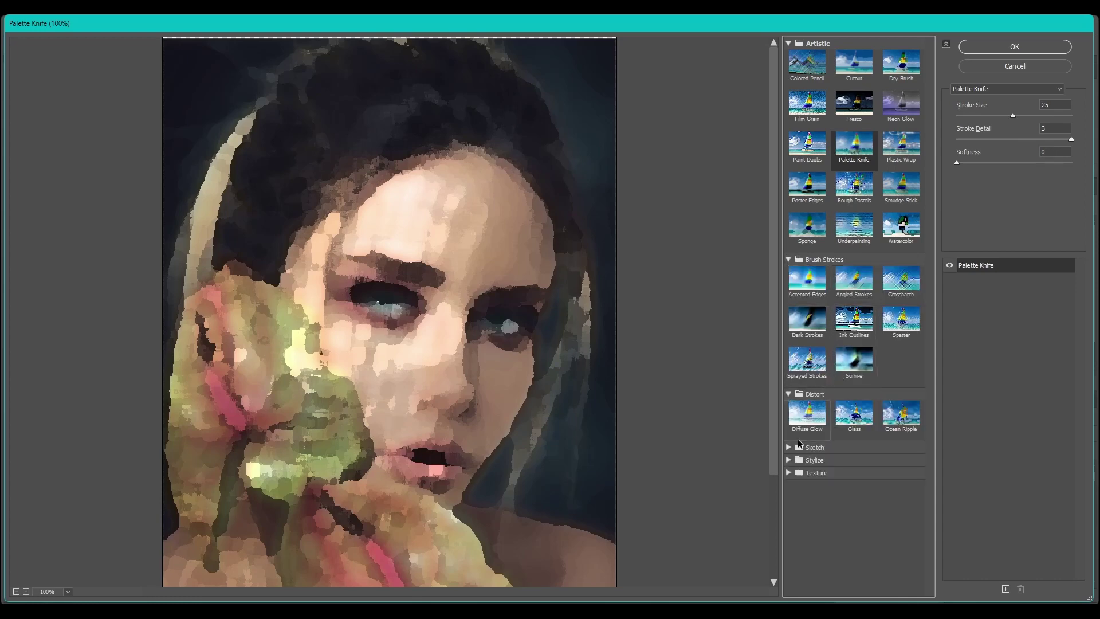
{"action": "left_click", "coordinate": [800, 446]}
{"action": "scroll", "coordinate": [819, 229], "scroll_direction": "up", "scroll_amount": 5}
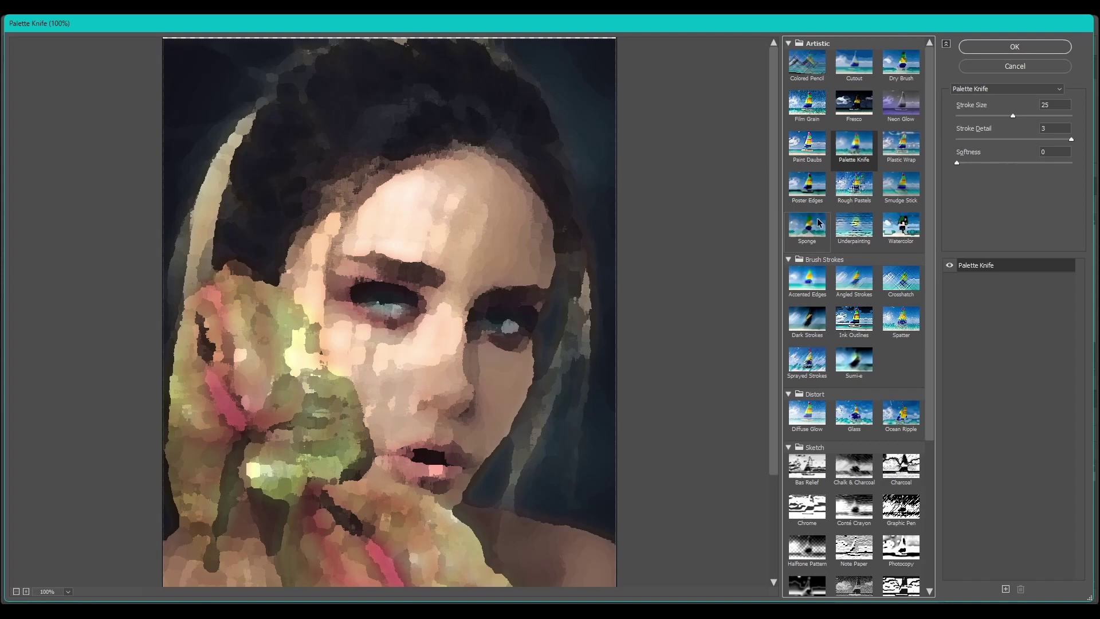
{"action": "left_click", "coordinate": [810, 363]}
{"action": "left_click", "coordinate": [805, 321]}
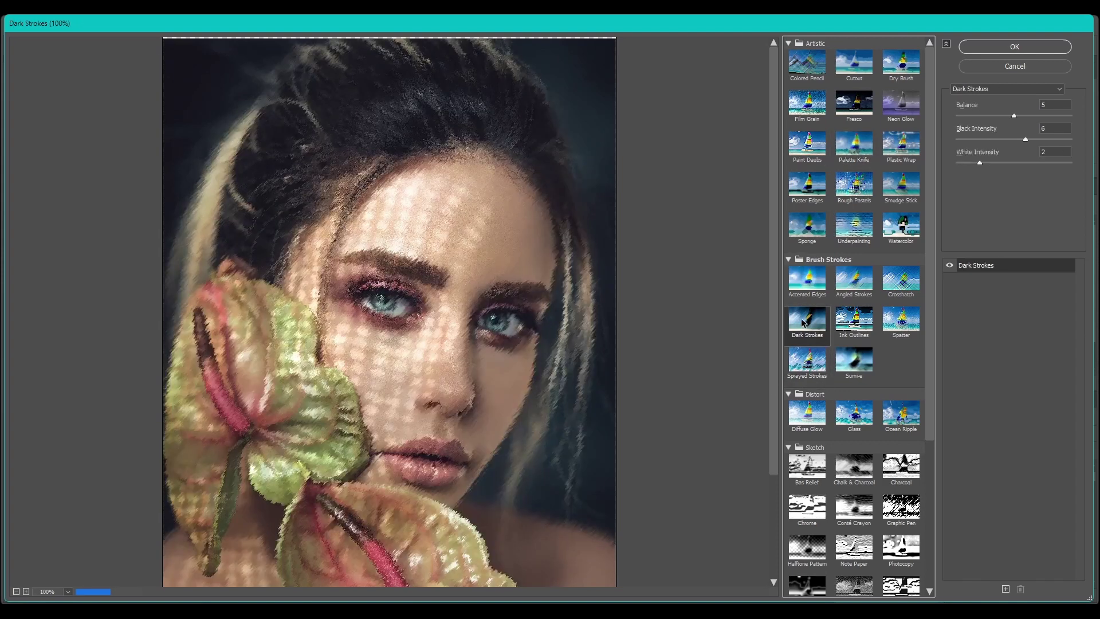
{"action": "scroll", "coordinate": [838, 442], "scroll_direction": "down", "scroll_amount": 2}
{"action": "scroll", "coordinate": [838, 442], "scroll_direction": "down", "scroll_amount": 5}
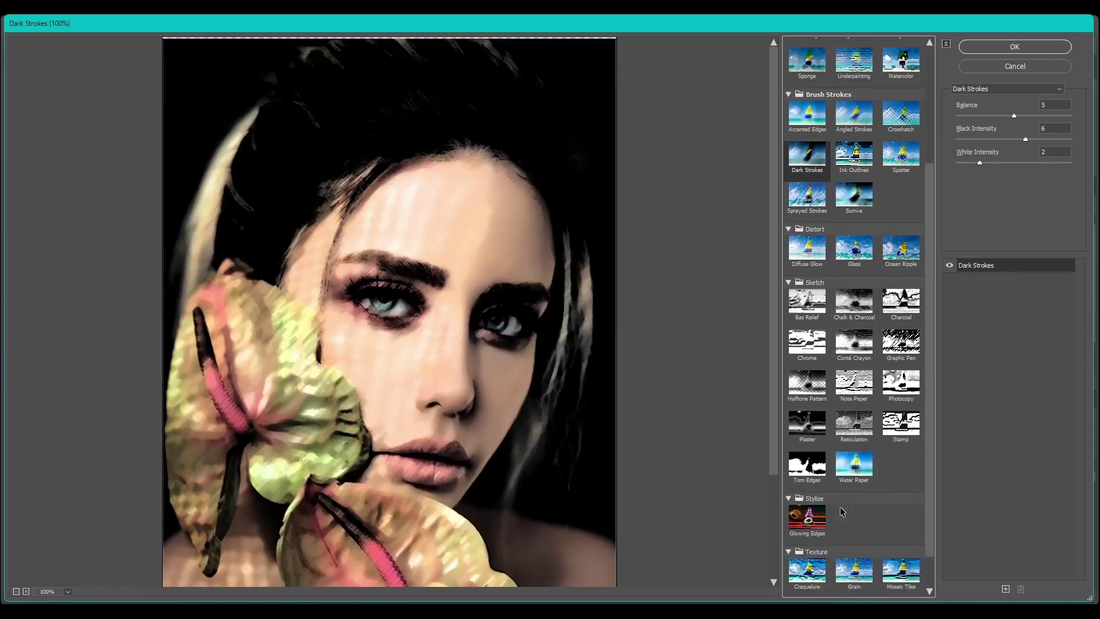
- Preview the Grain, Mosaic Tiles and Stained Glass filters
{"action": "left_click", "coordinate": [847, 525]}
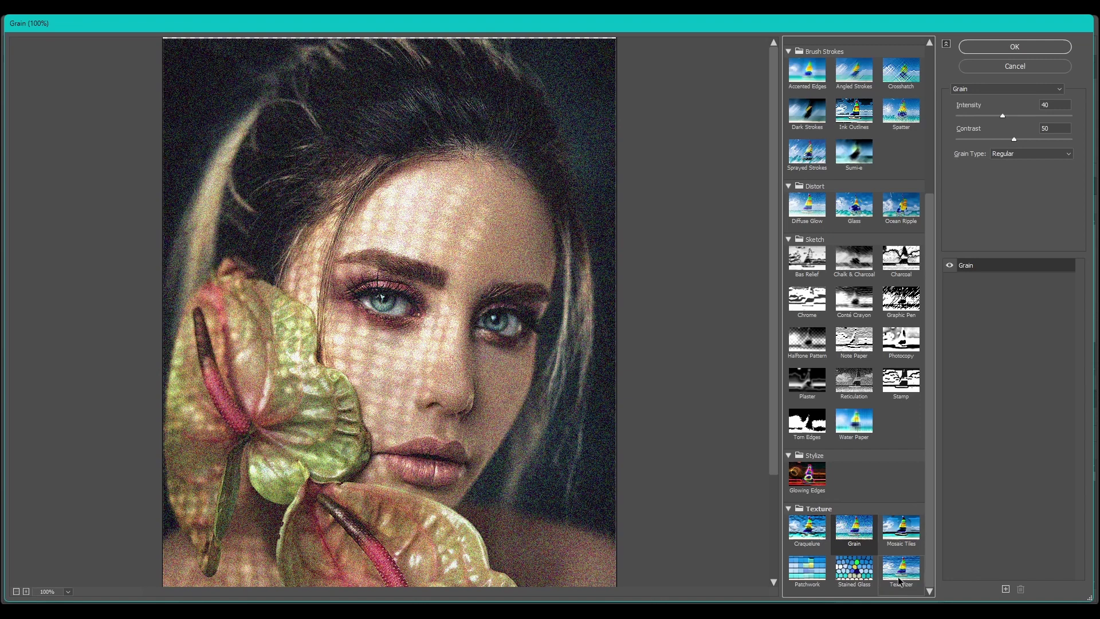
{"action": "left_click", "coordinate": [902, 534]}
{"action": "left_click", "coordinate": [867, 577]}
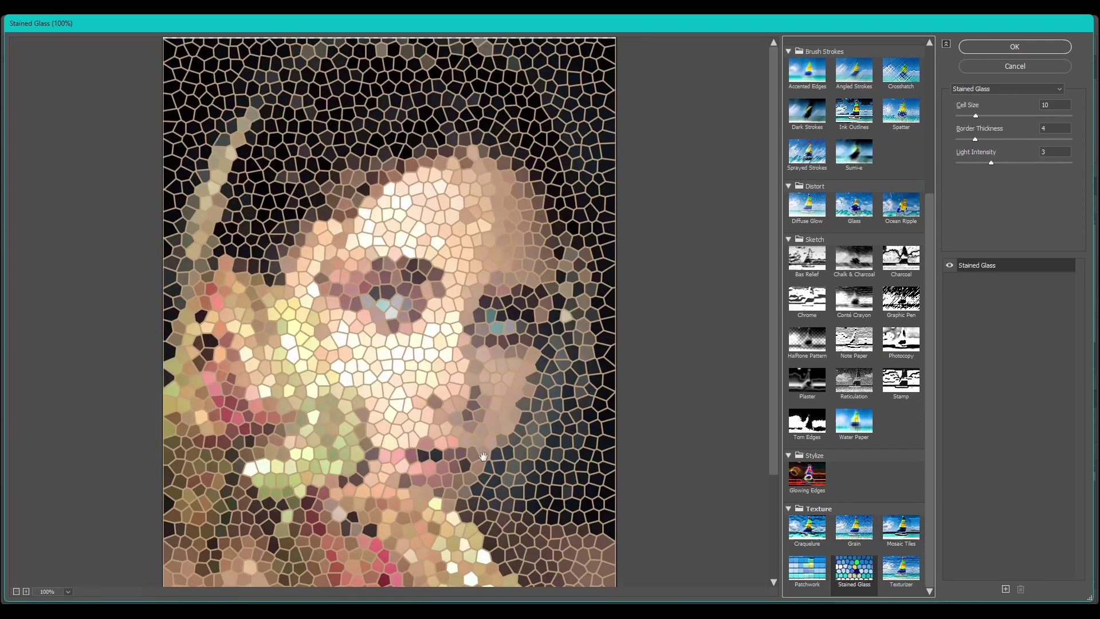
- Switch to Cutout, stack three Cutout effect layers, then cancel the gallery
{"action": "scroll", "coordinate": [875, 472], "scroll_direction": "up", "scroll_amount": 4}
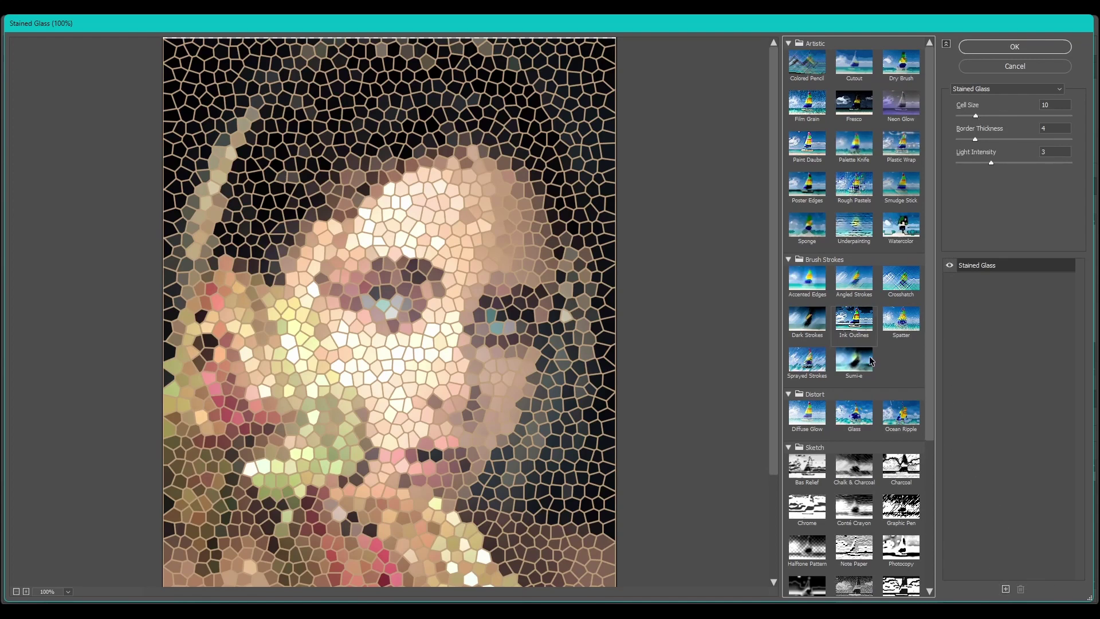
{"action": "left_click", "coordinate": [857, 67]}
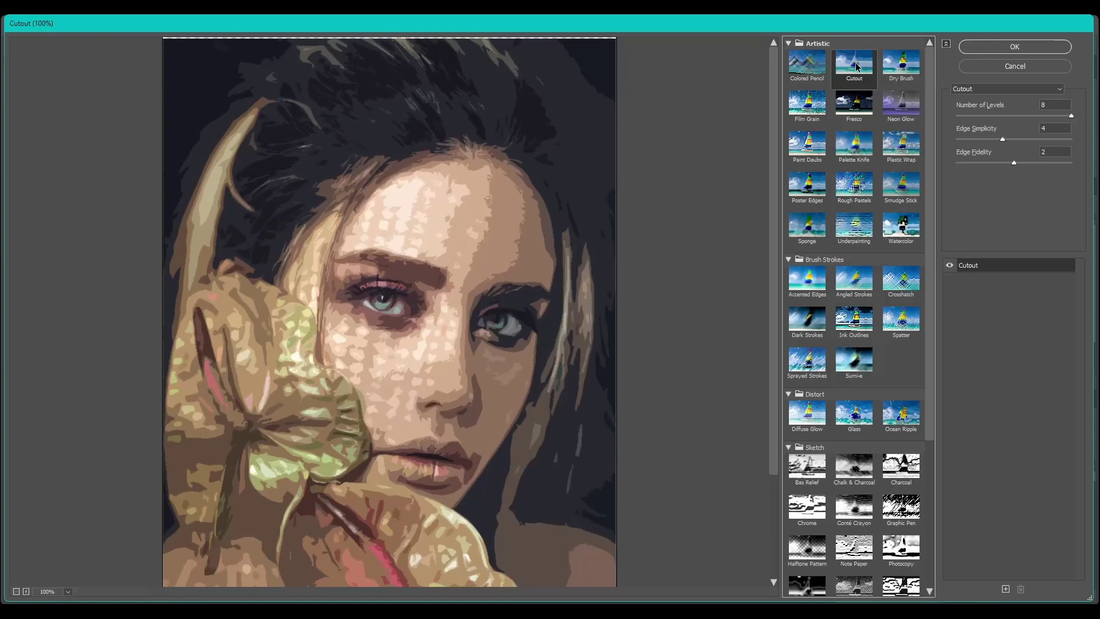
{"action": "left_click", "coordinate": [1006, 589]}
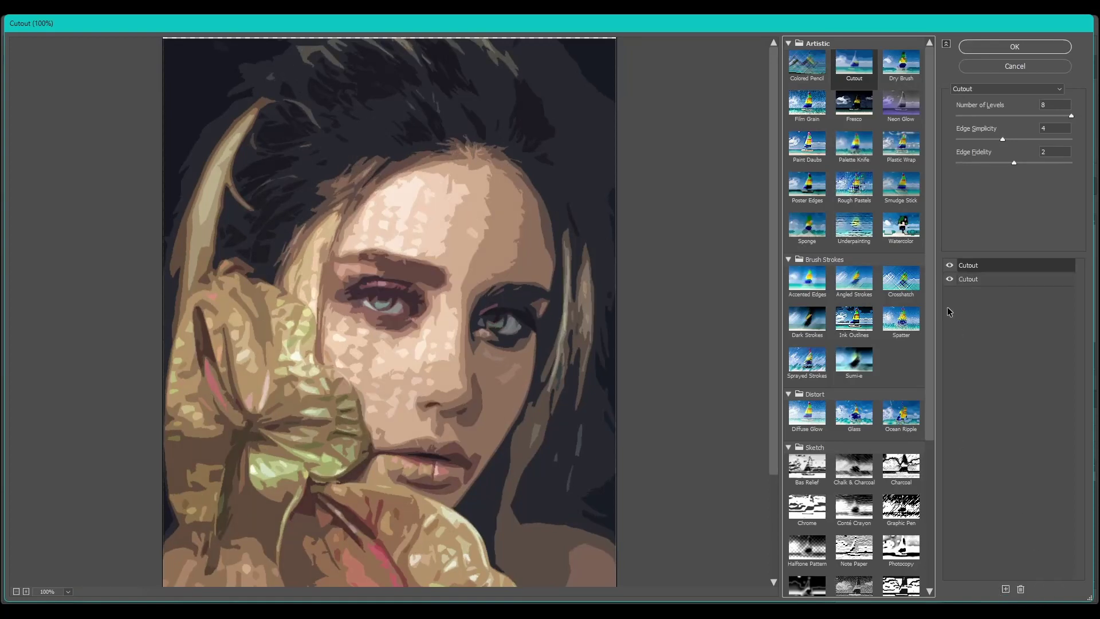
{"action": "left_click", "coordinate": [1006, 588]}
{"action": "left_click", "coordinate": [1002, 66]}
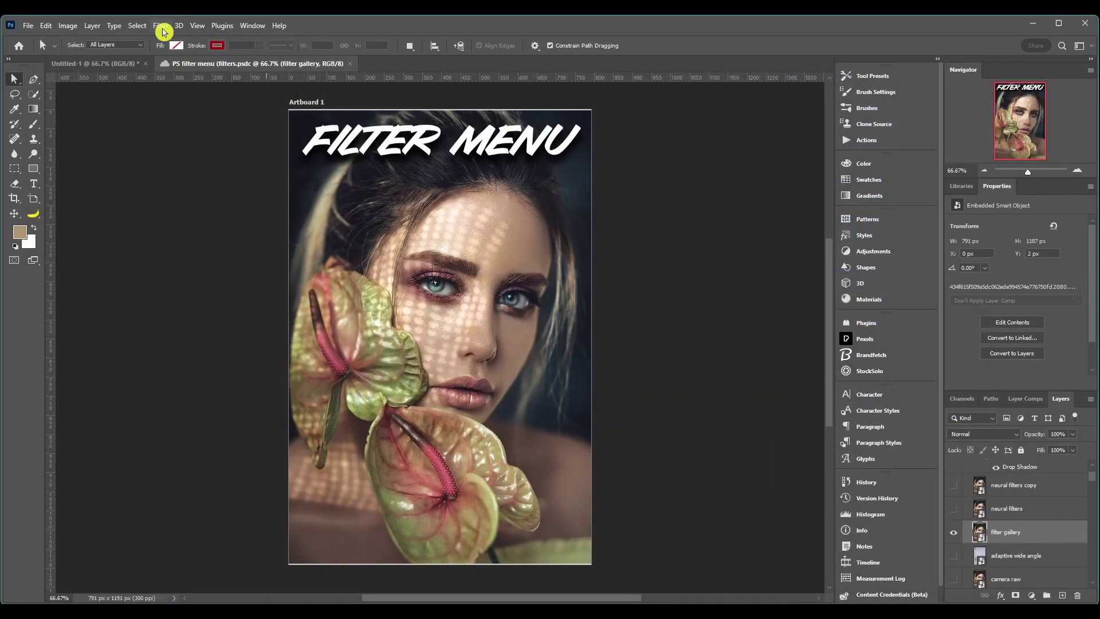
{"action": "left_click", "coordinate": [161, 26]}
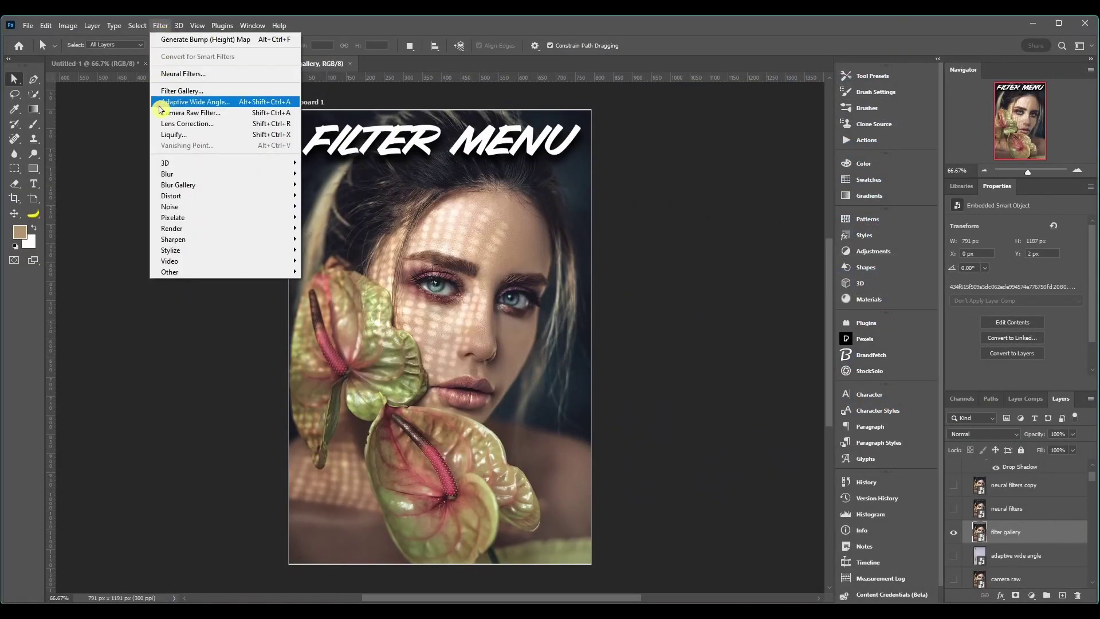
{"action": "left_click", "coordinate": [219, 109]}
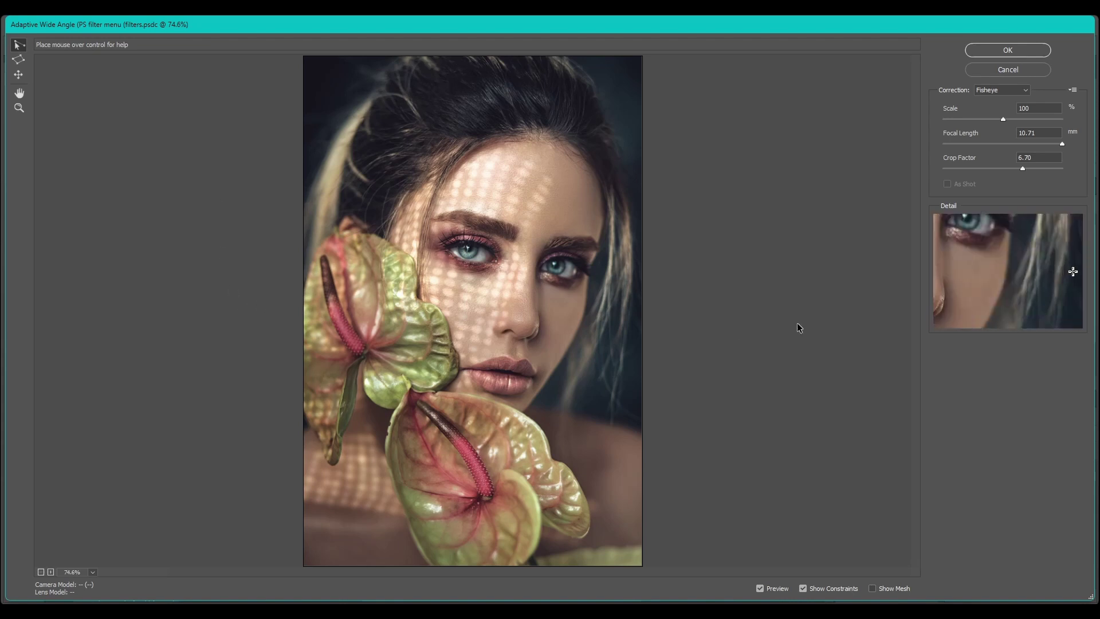
{"action": "left_click", "coordinate": [1006, 90]}
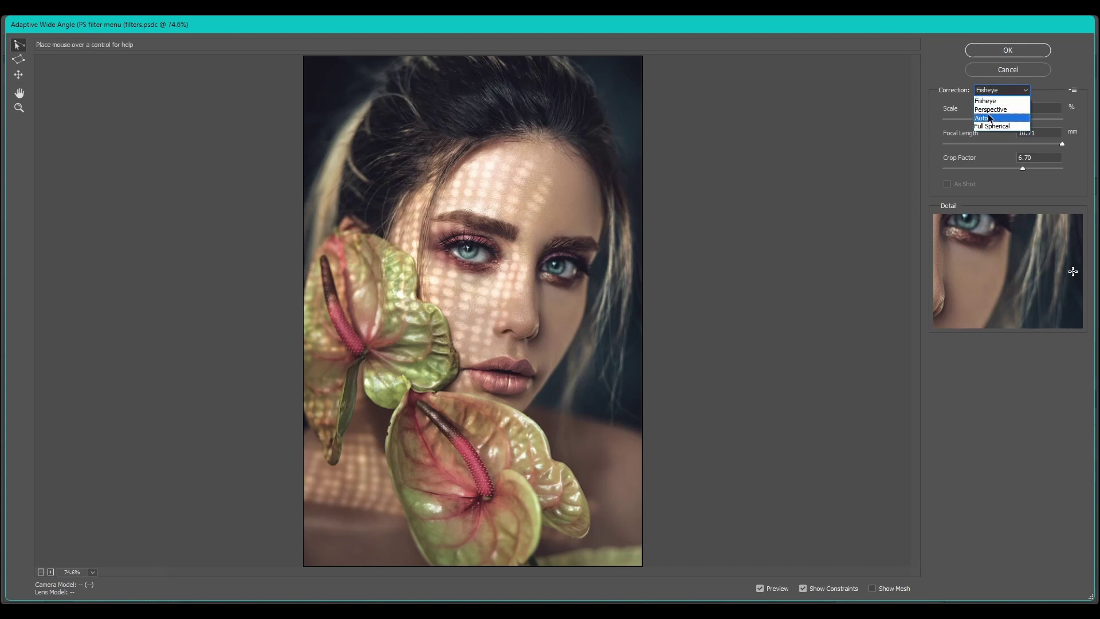
{"action": "left_click", "coordinate": [993, 109]}
{"action": "left_click", "coordinate": [1006, 90]}
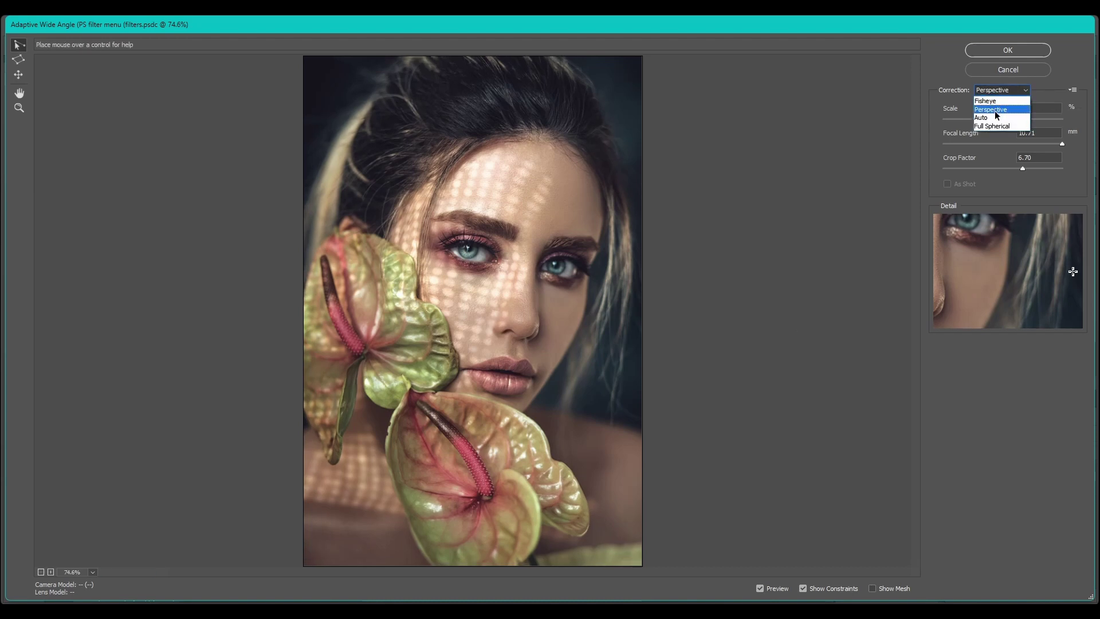
{"action": "left_click", "coordinate": [993, 108]}
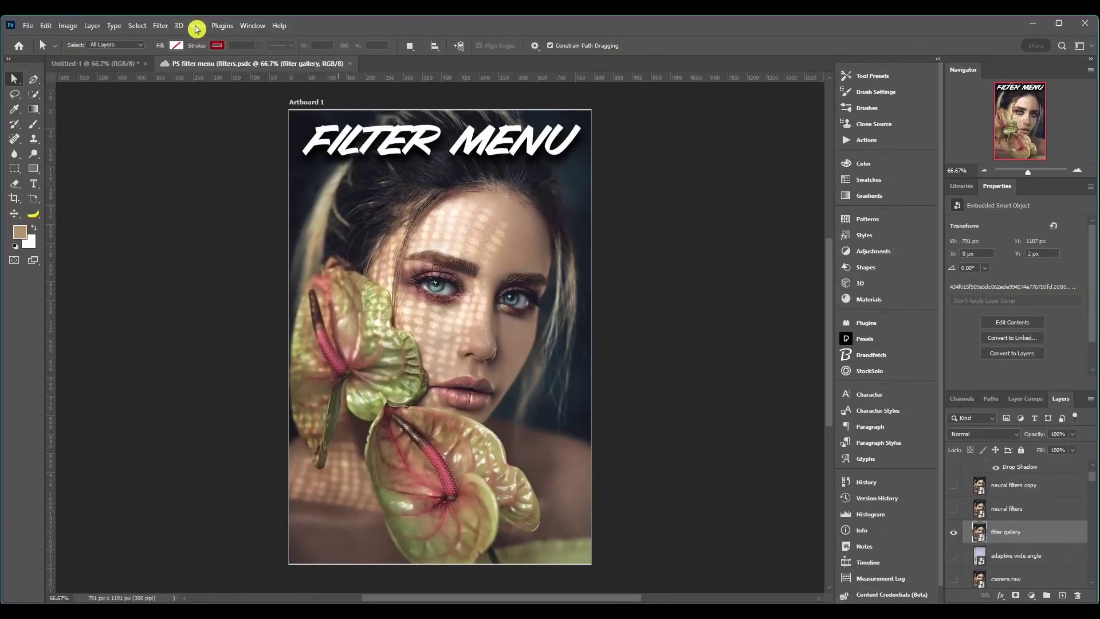
- Open the Camera Raw Filter and look through the Basic and Color Mixer panels
{"action": "left_click", "coordinate": [160, 25]}
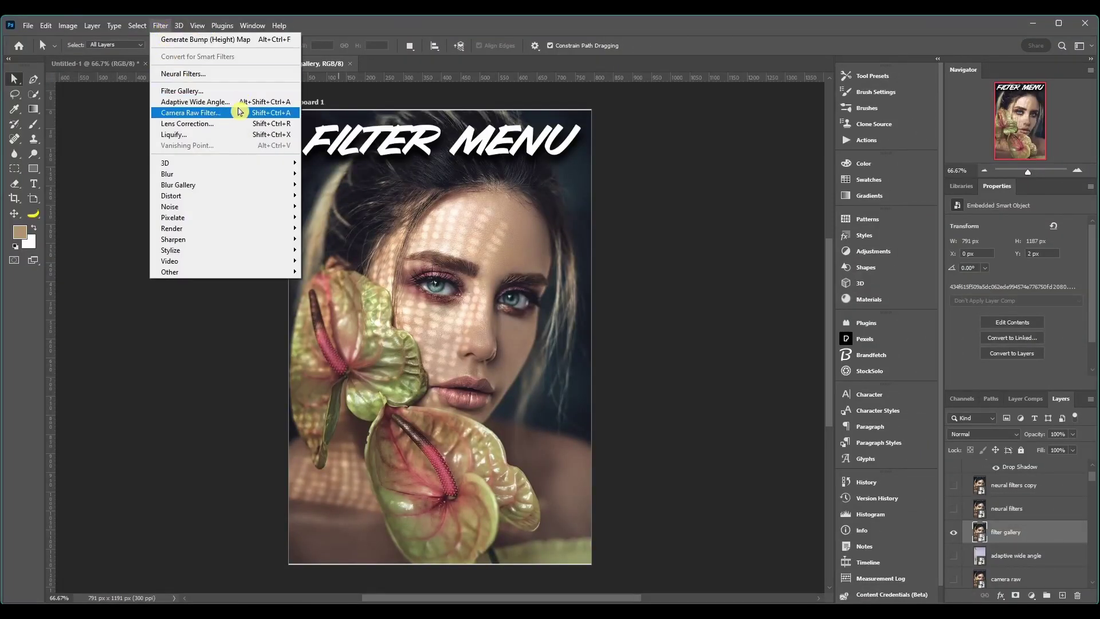
{"action": "left_click", "coordinate": [235, 116]}
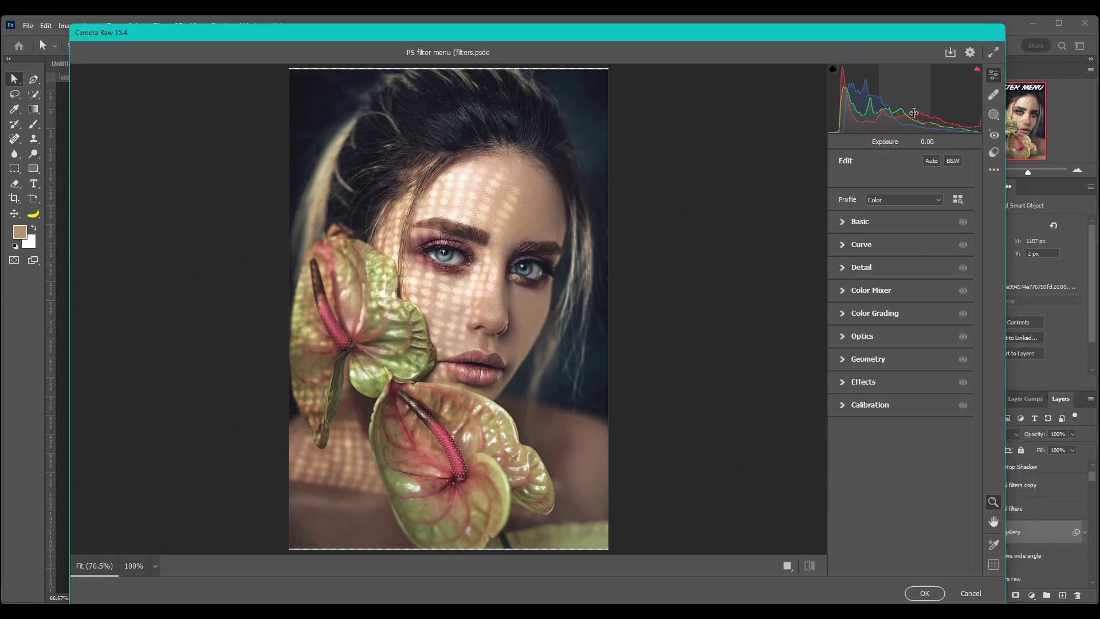
{"action": "left_click", "coordinate": [843, 221]}
{"action": "scroll", "coordinate": [846, 224], "scroll_direction": "down", "scroll_amount": 3}
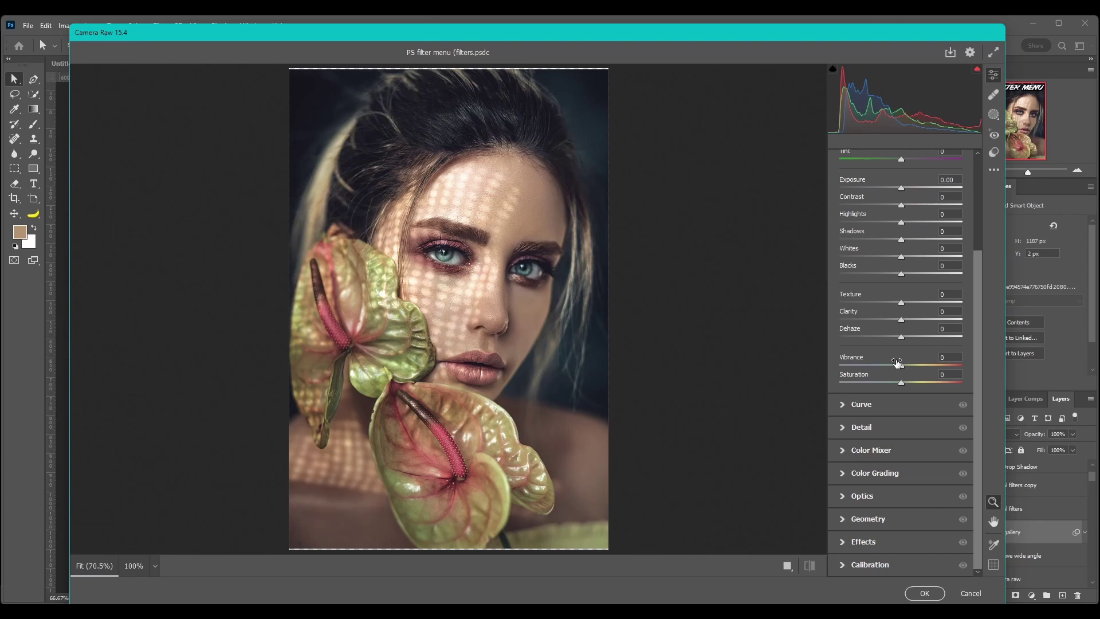
{"action": "scroll", "coordinate": [894, 362], "scroll_direction": "up", "scroll_amount": 4}
{"action": "left_click", "coordinate": [843, 170]}
{"action": "left_click", "coordinate": [845, 291]}
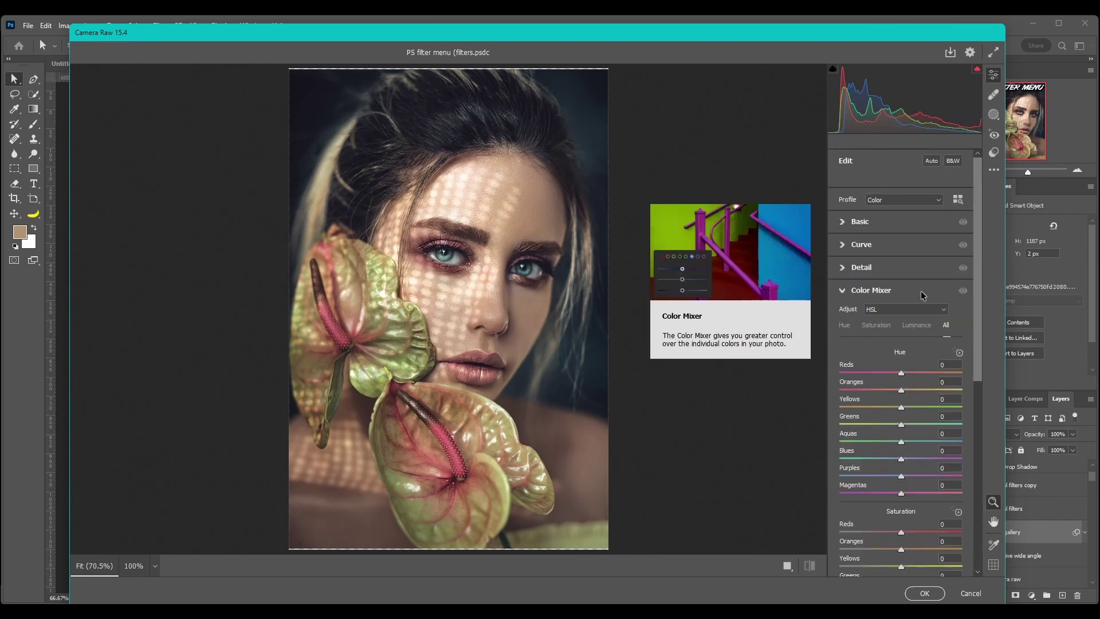
{"action": "scroll", "coordinate": [860, 331], "scroll_direction": "down", "scroll_amount": 6}
{"action": "scroll", "coordinate": [858, 331], "scroll_direction": "down", "scroll_amount": 2}
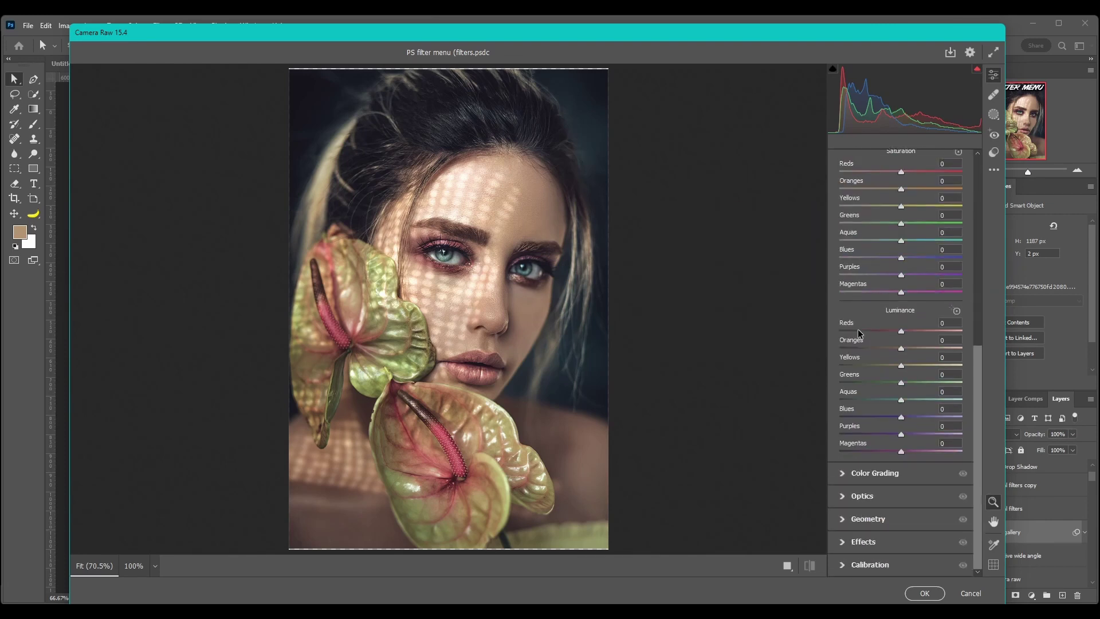
- Expand Color Grading, Optics and Geometry, then skew the portrait to Vertical -11, Horizontal -7
{"action": "left_click", "coordinate": [842, 474]}
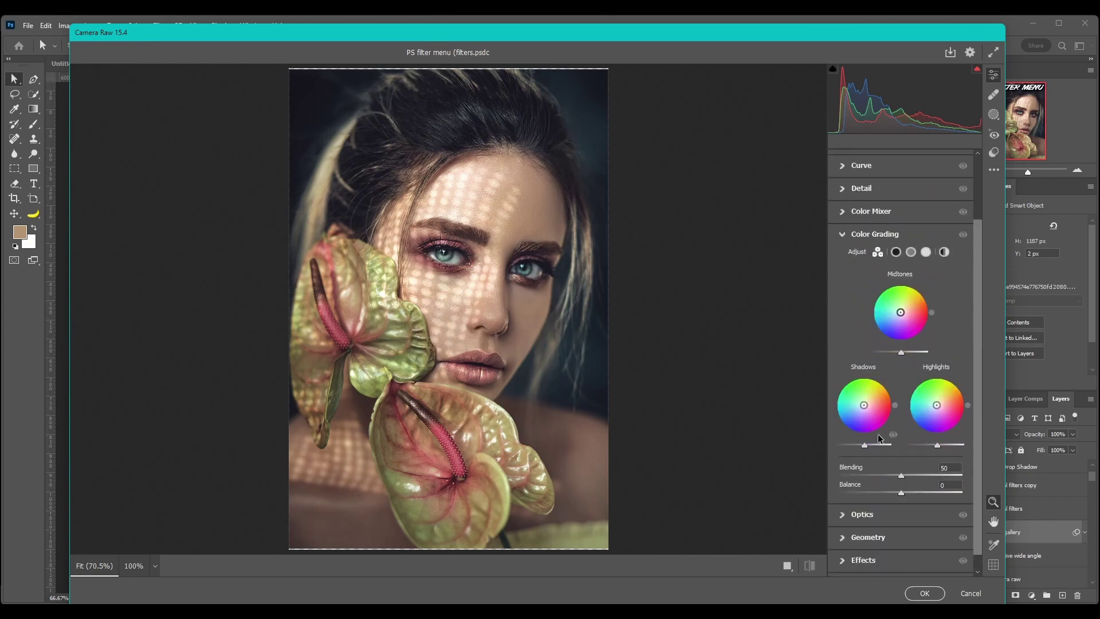
{"action": "left_click", "coordinate": [844, 496]}
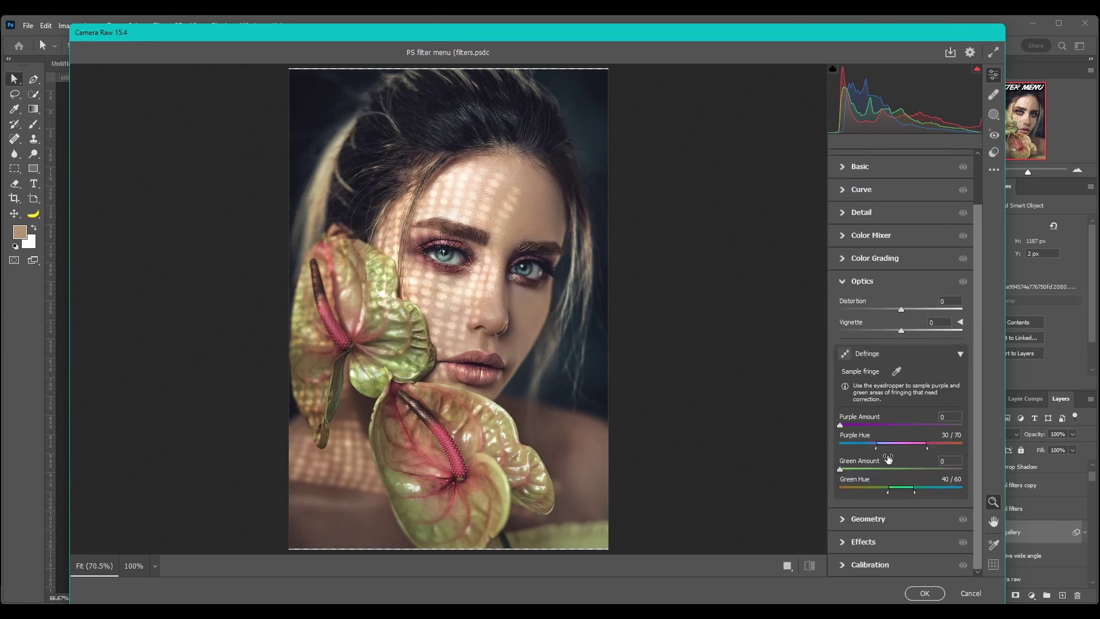
{"action": "left_click", "coordinate": [848, 518]}
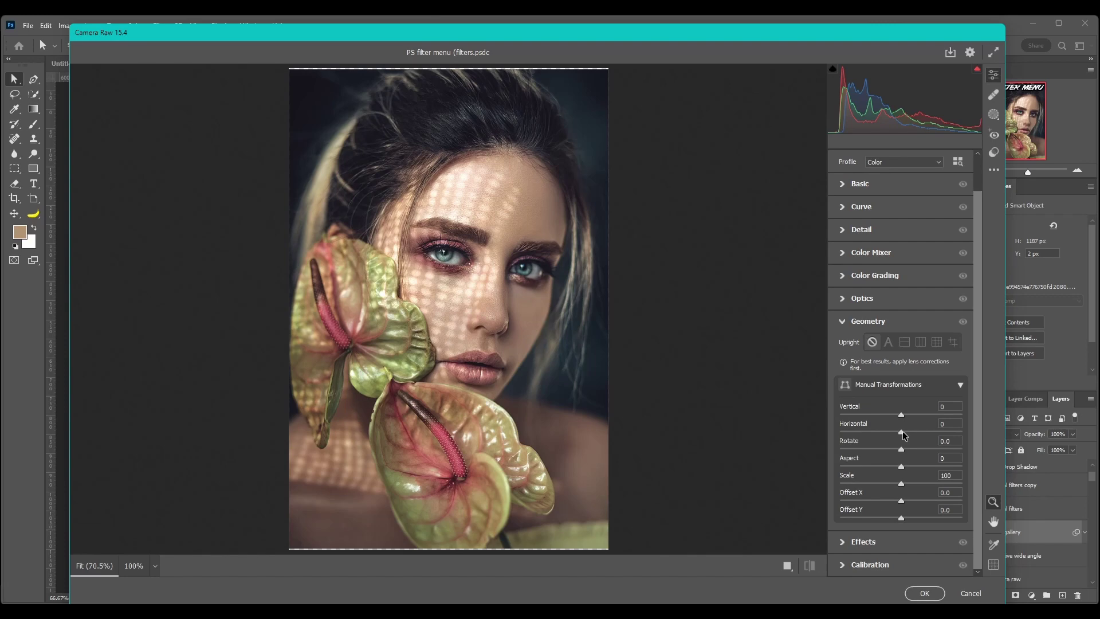
{"action": "mouse_move", "coordinate": [904, 434]}
{"action": "left_mouse_down"}
{"action": "mouse_move", "coordinate": [883, 433]}
{"action": "mouse_move", "coordinate": [899, 433]}
{"action": "mouse_move", "coordinate": [893, 421]}
{"action": "left_mouse_up"}
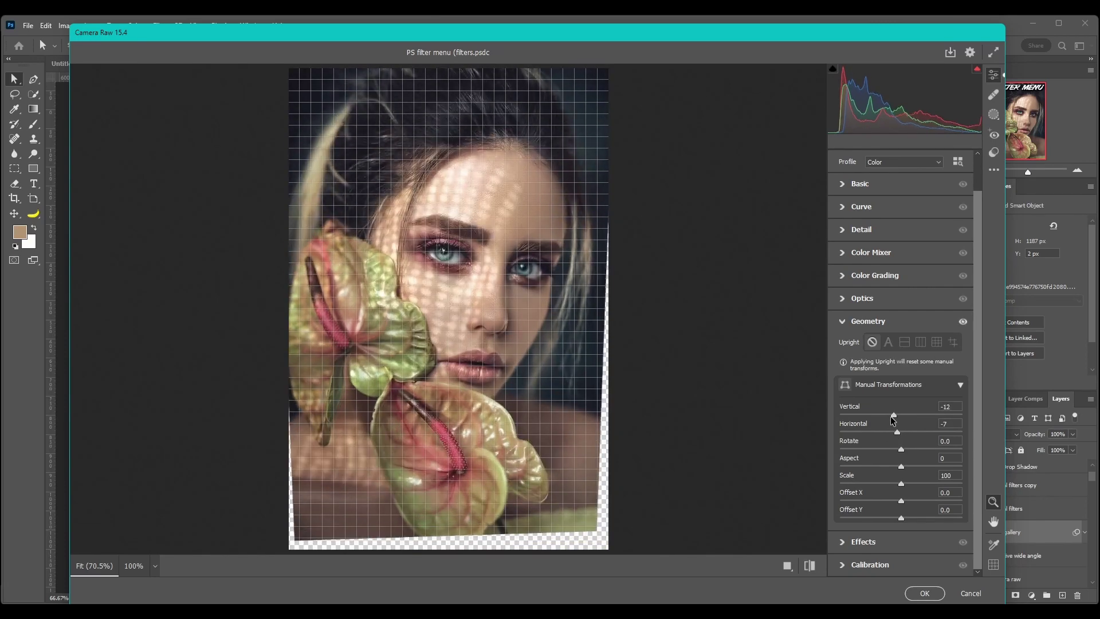
- Expand Effects and Calibration and set Red Primary Hue to +36
{"action": "left_click", "coordinate": [842, 542]}
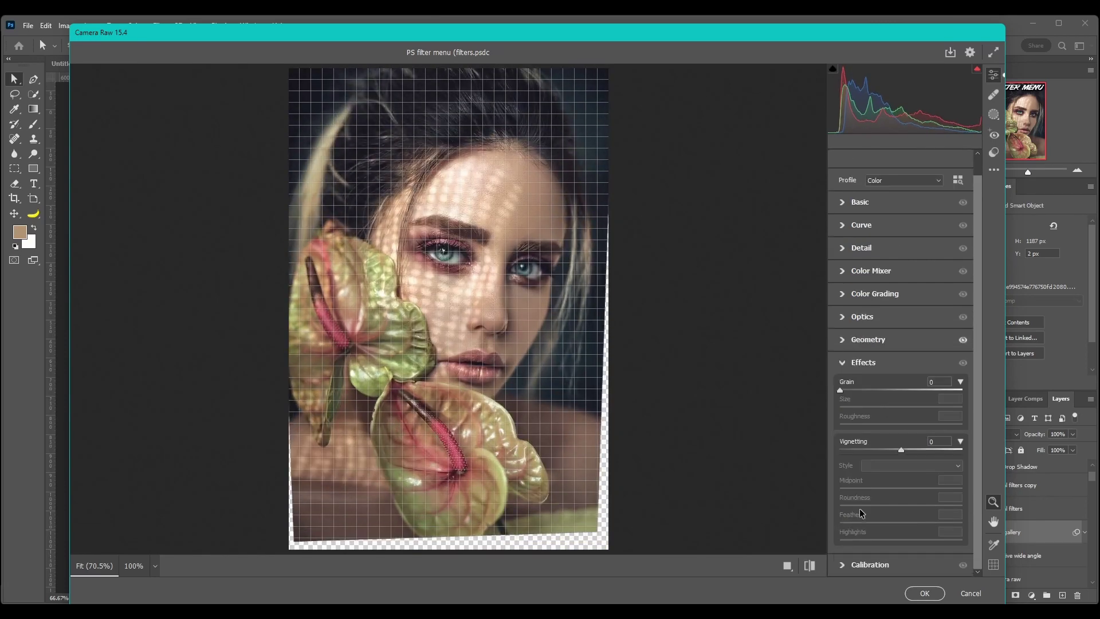
{"action": "left_click", "coordinate": [838, 569]}
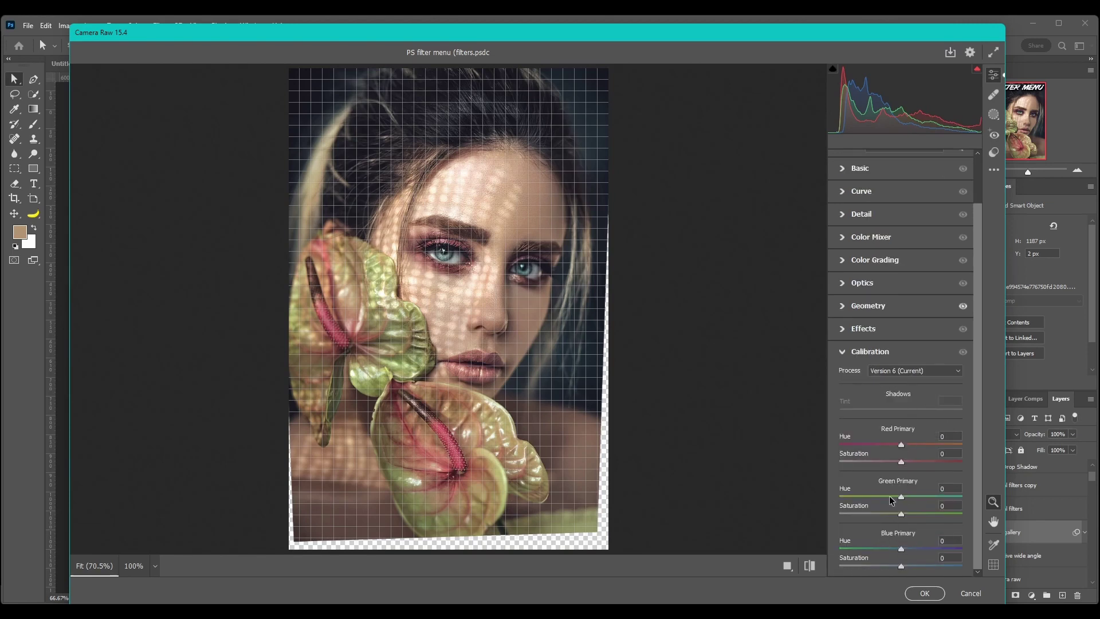
{"action": "left_click_drag", "start_coordinate": [902, 446], "coordinate": [923, 444]}
{"action": "scroll", "coordinate": [911, 493], "scroll_direction": "up", "scroll_amount": 2}
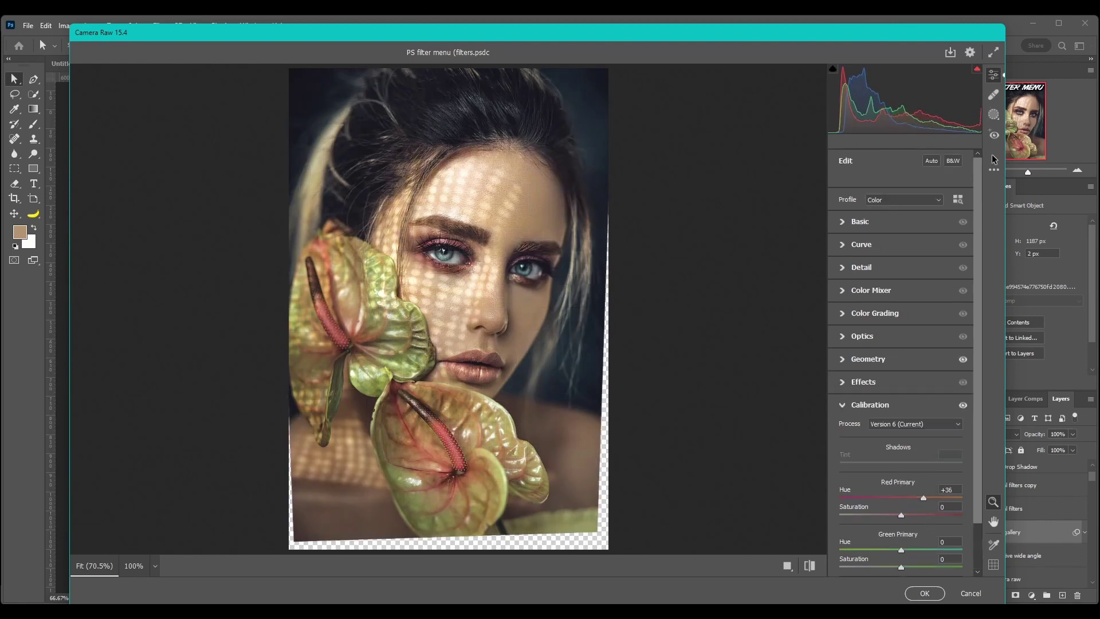
- Look through Camera Raw's Heal, Masking, Red Eye and Presets panels and the preset options menu
{"action": "left_click", "coordinate": [995, 97]}
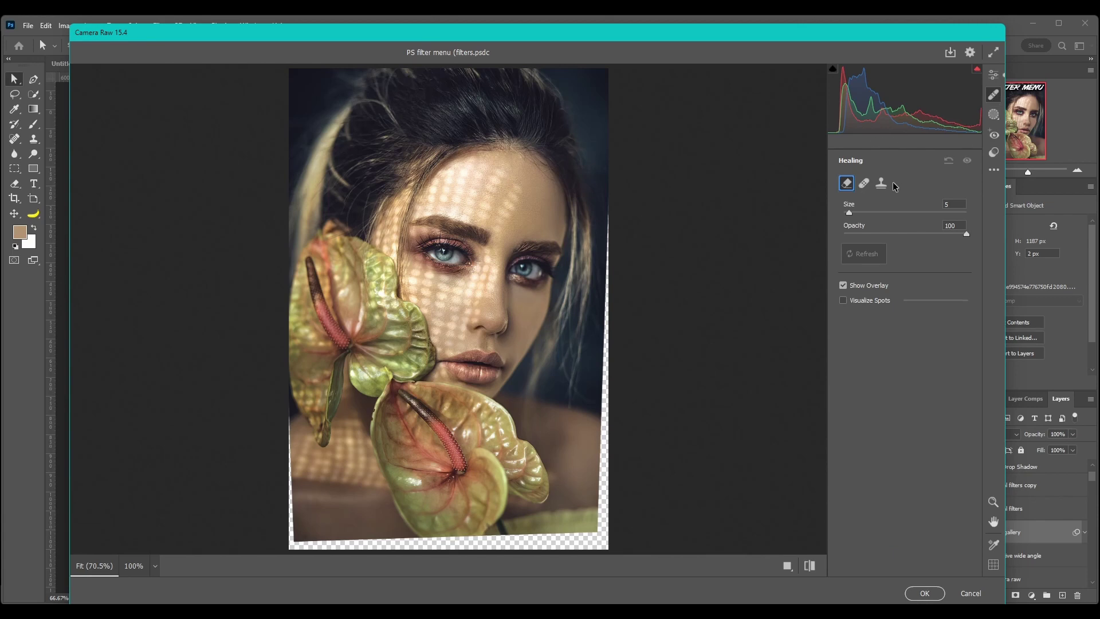
{"action": "left_click", "coordinate": [995, 115]}
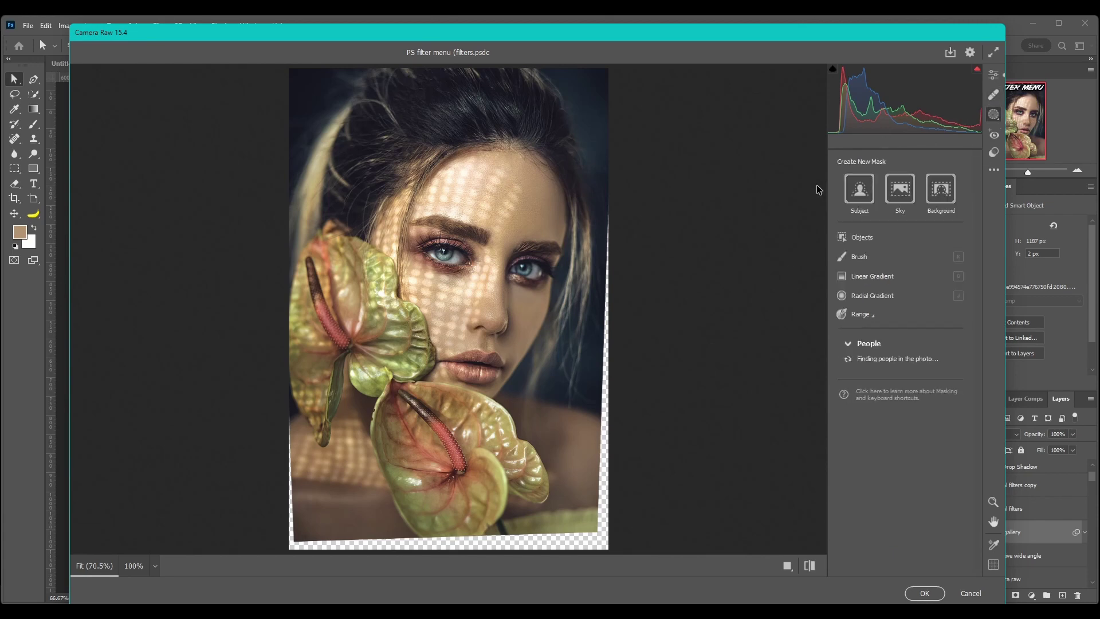
{"action": "left_click", "coordinate": [995, 136]}
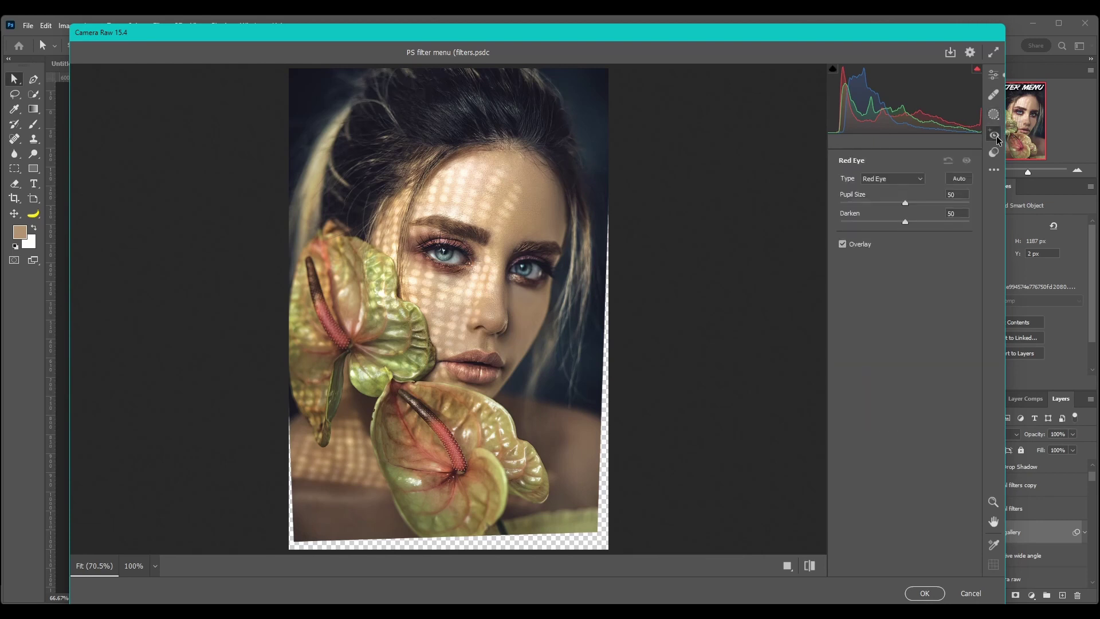
{"action": "left_click", "coordinate": [994, 153]}
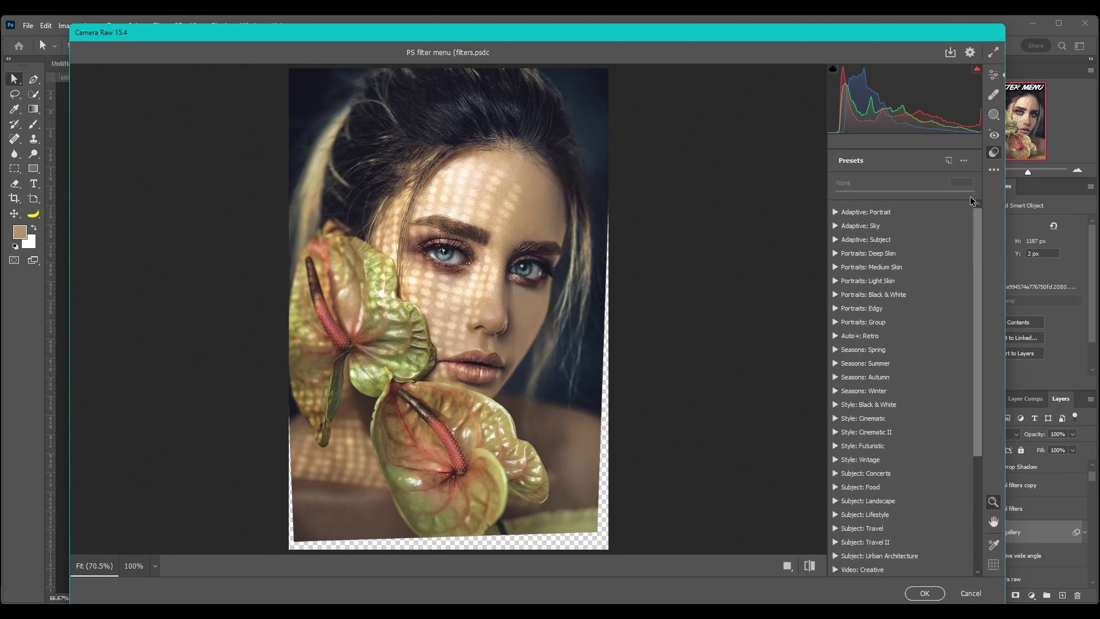
{"action": "scroll", "coordinate": [981, 261], "scroll_direction": "down", "scroll_amount": 1}
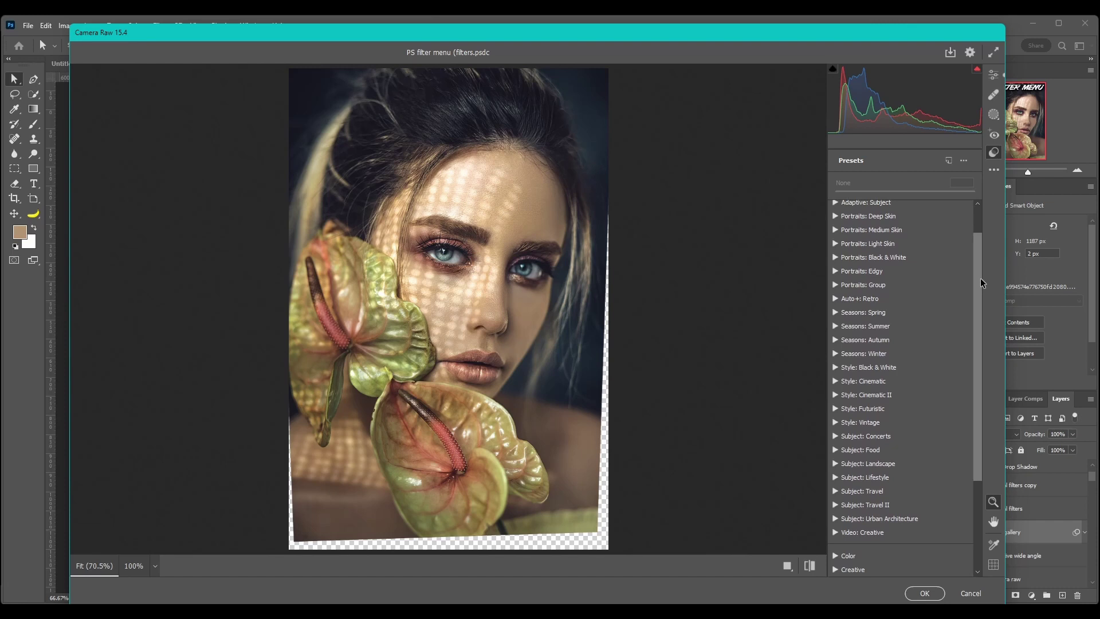
{"action": "left_click", "coordinate": [994, 172]}
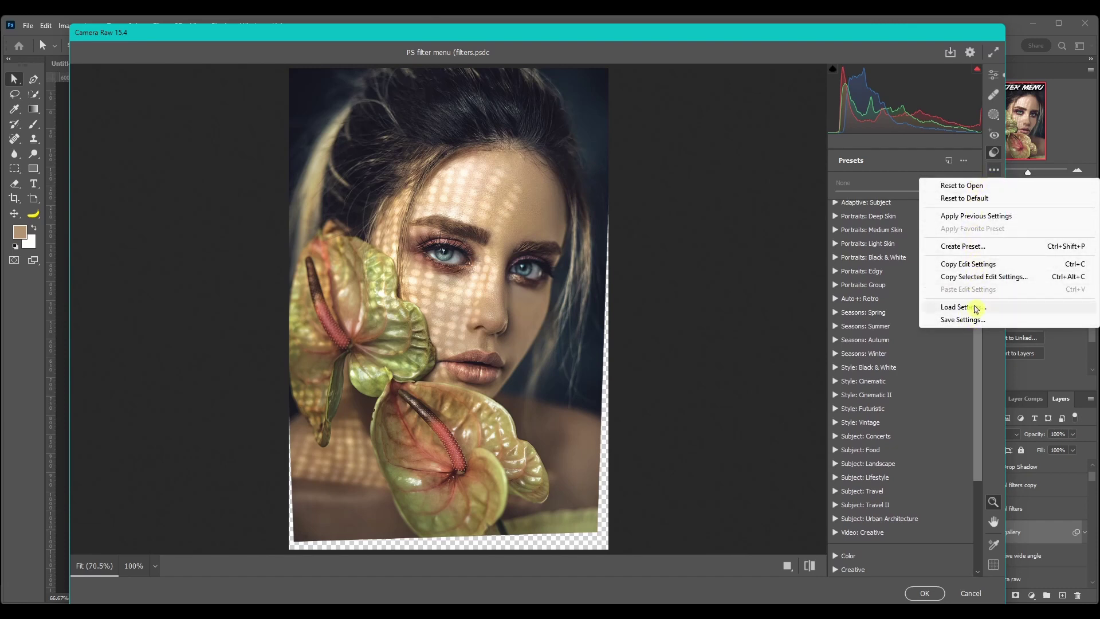
{"action": "left_click", "coordinate": [989, 351]}
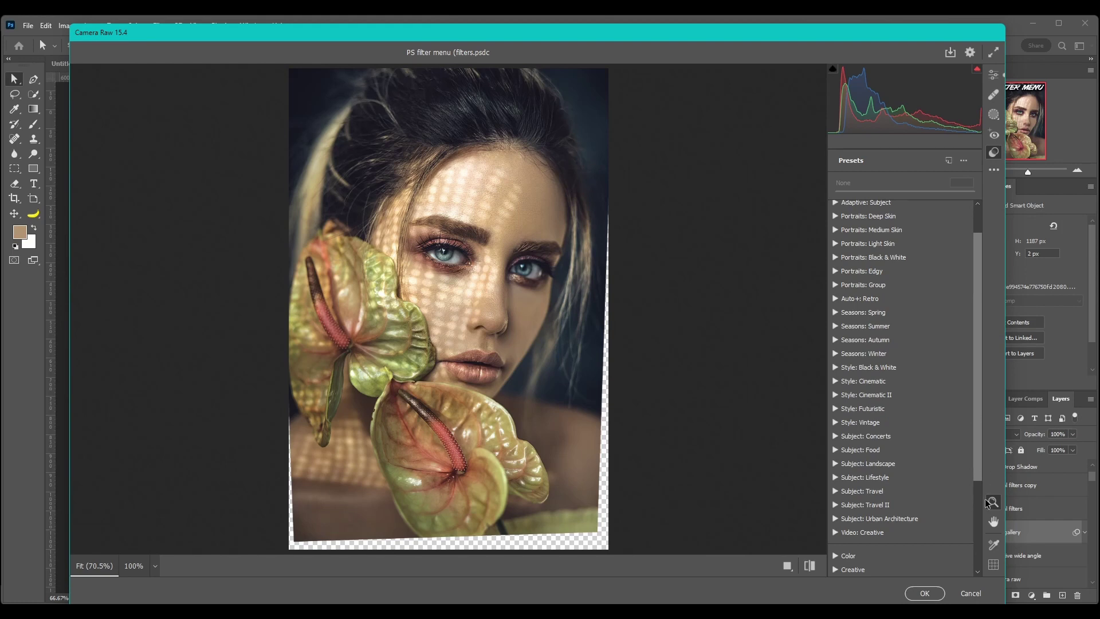
- Turn on the colour sampler and a larger, more opaque grid, then apply Camera Raw with OK
{"action": "left_click", "coordinate": [994, 547]}
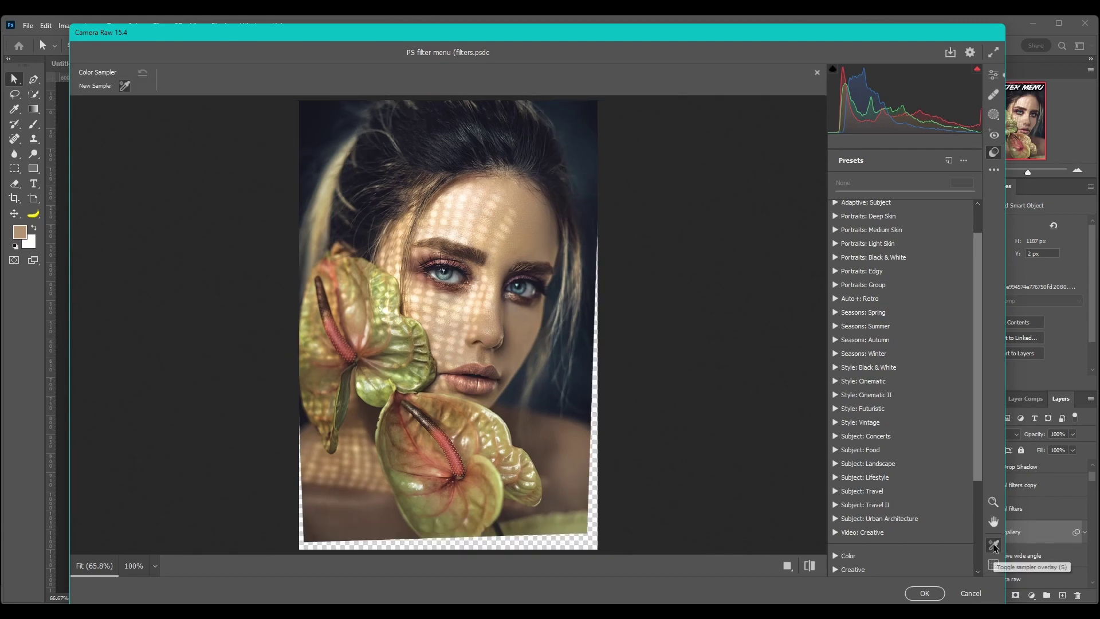
{"action": "left_click", "coordinate": [994, 566]}
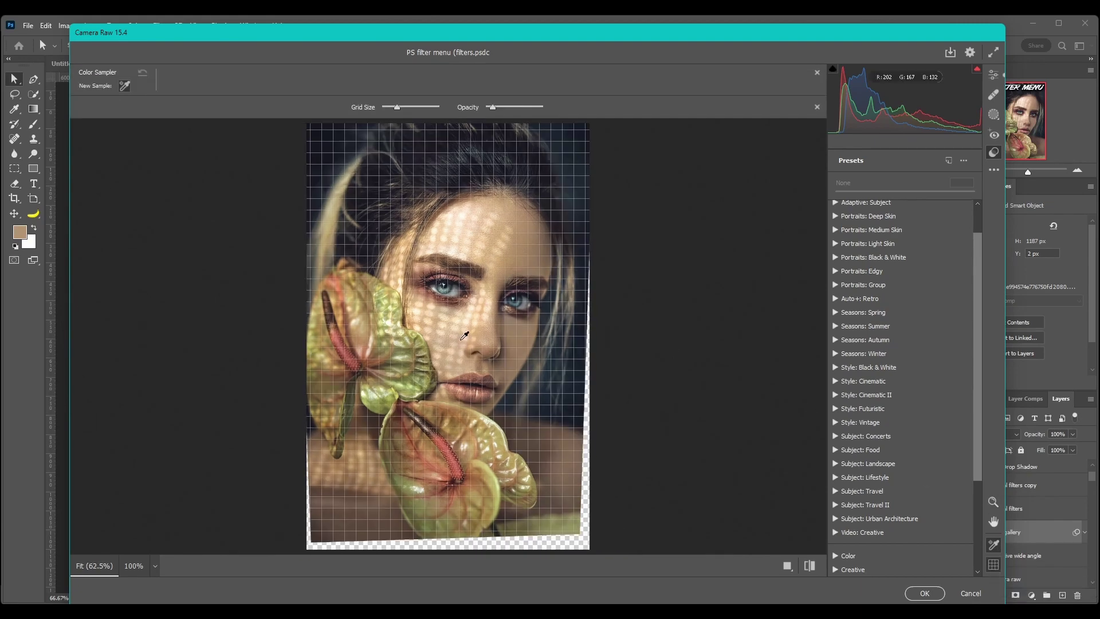
{"action": "left_click_drag", "start_coordinate": [395, 107], "coordinate": [402, 108]}
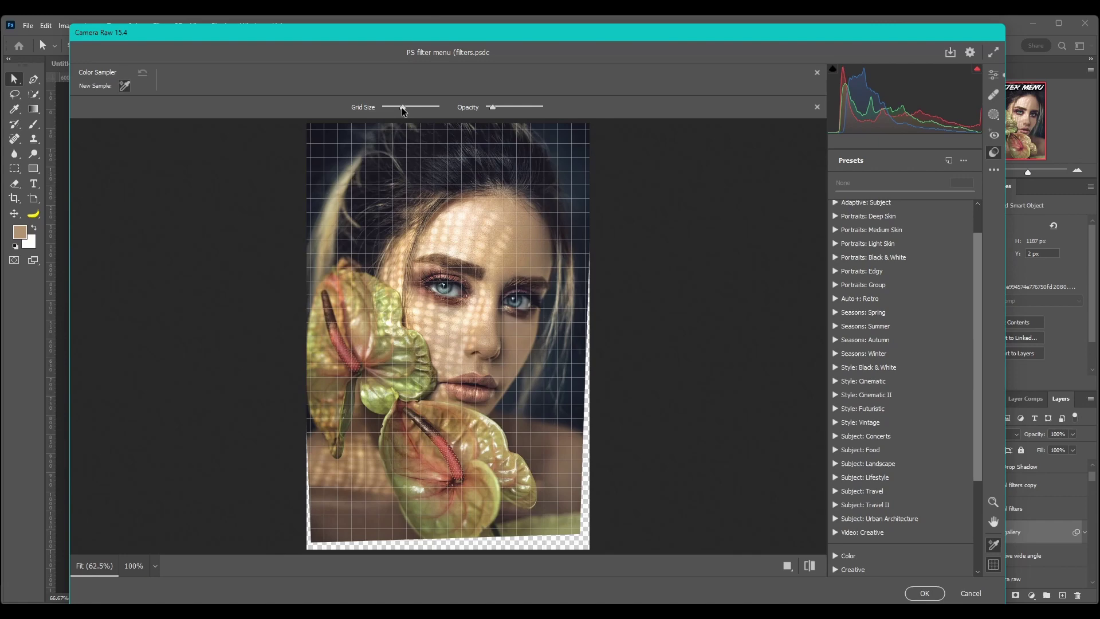
{"action": "left_click_drag", "start_coordinate": [493, 108], "coordinate": [503, 108]}
{"action": "left_click", "coordinate": [925, 593]}
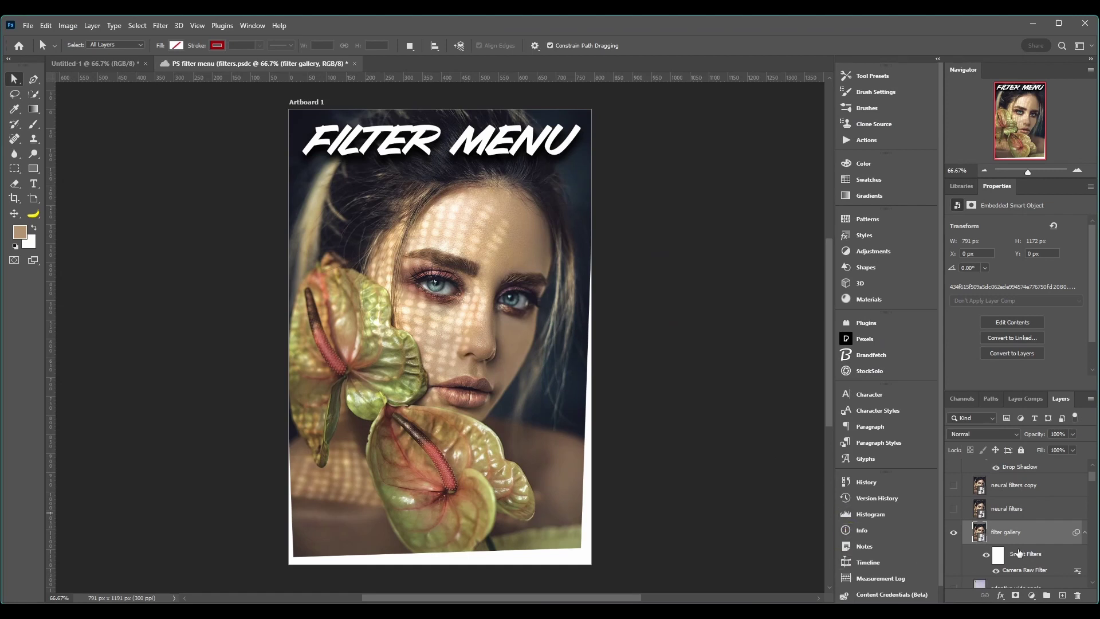
- Hide the Camera Raw filter and the filter gallery layer, then launch Filter > Lens Correction
{"action": "left_click", "coordinate": [996, 571]}
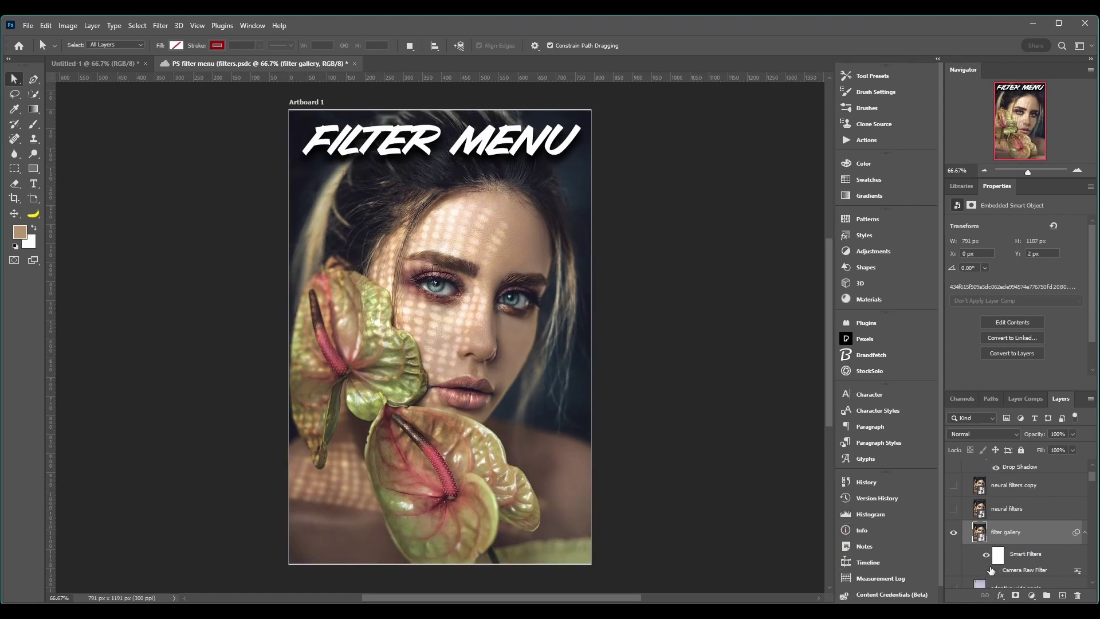
{"action": "scroll", "coordinate": [955, 534], "scroll_direction": "down", "scroll_amount": 2}
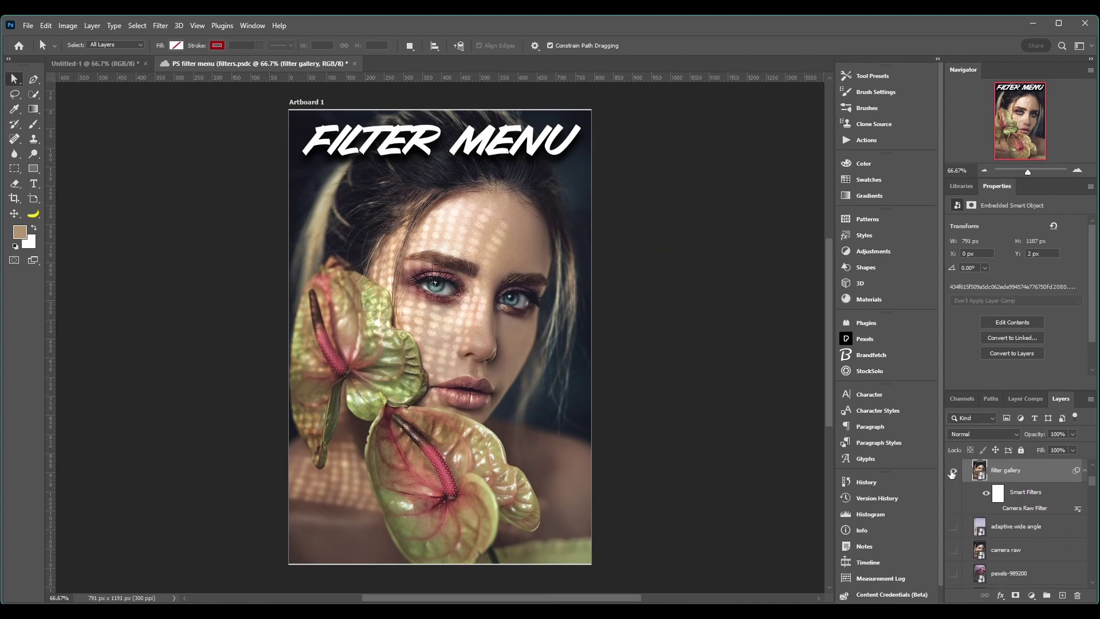
{"action": "left_click", "coordinate": [952, 471]}
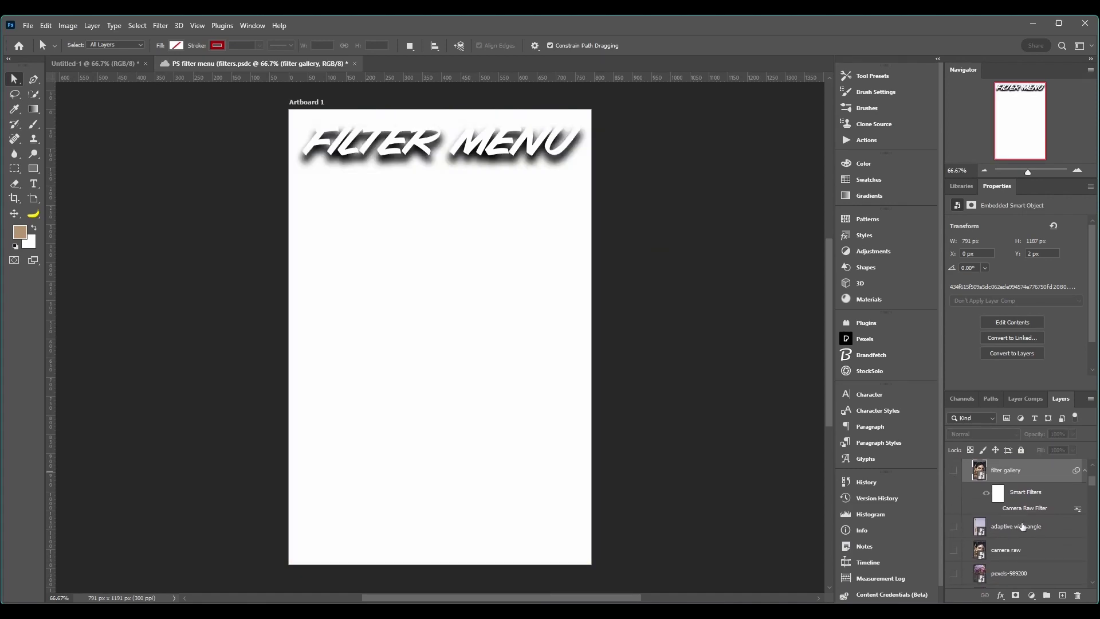
{"action": "left_click", "coordinate": [160, 25]}
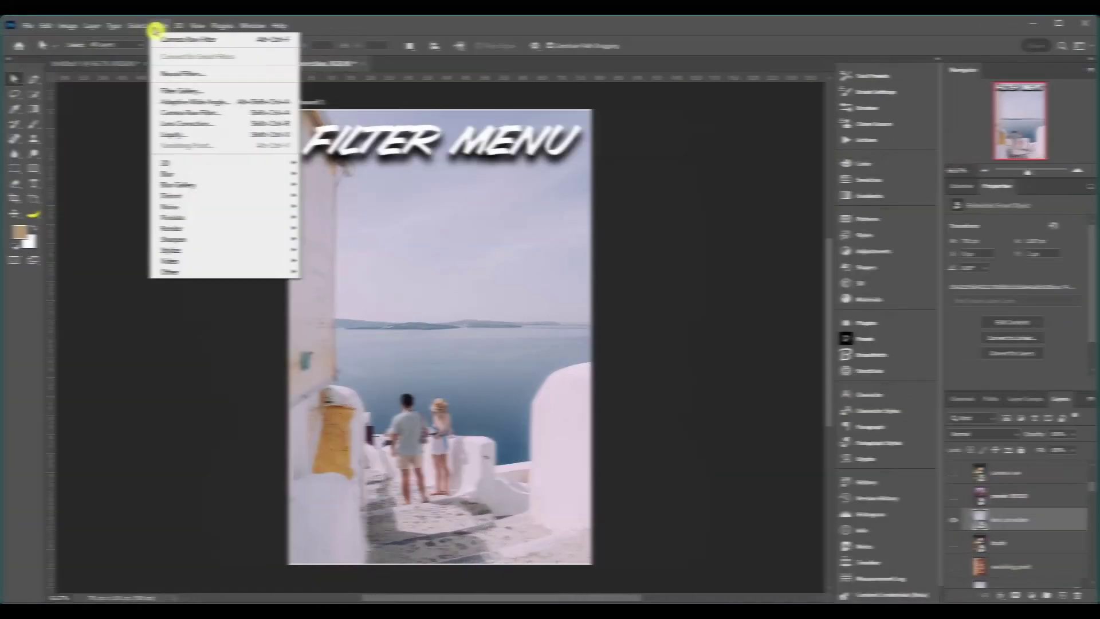
{"action": "left_click", "coordinate": [184, 123]}
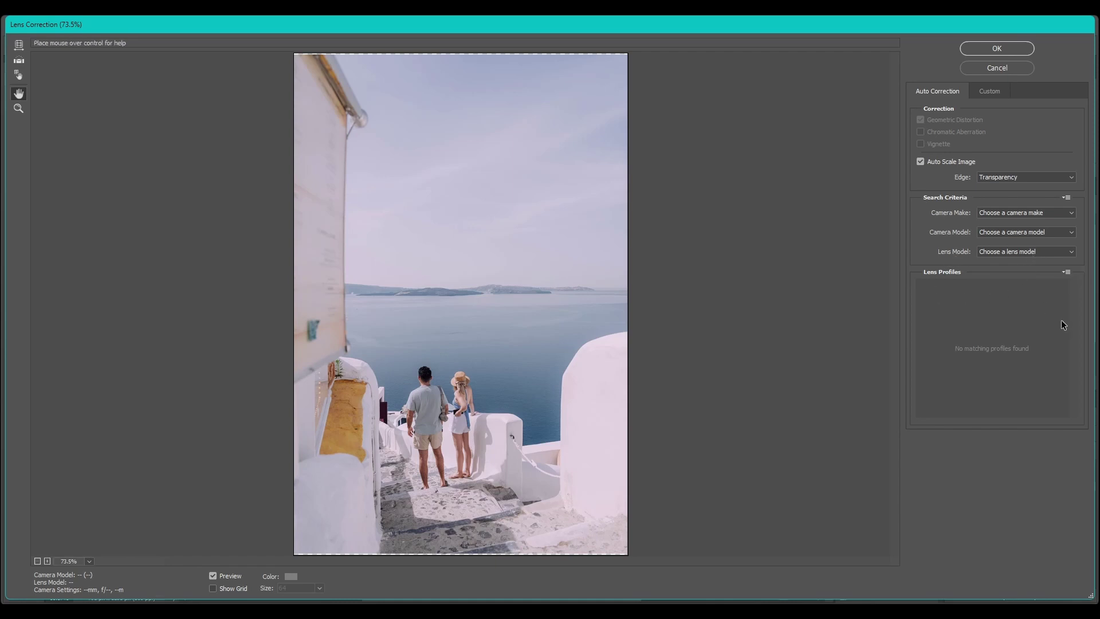
- Set Camera Make to Canon and Camera Model to Canon EOS 50D
{"action": "left_click", "coordinate": [1044, 249]}
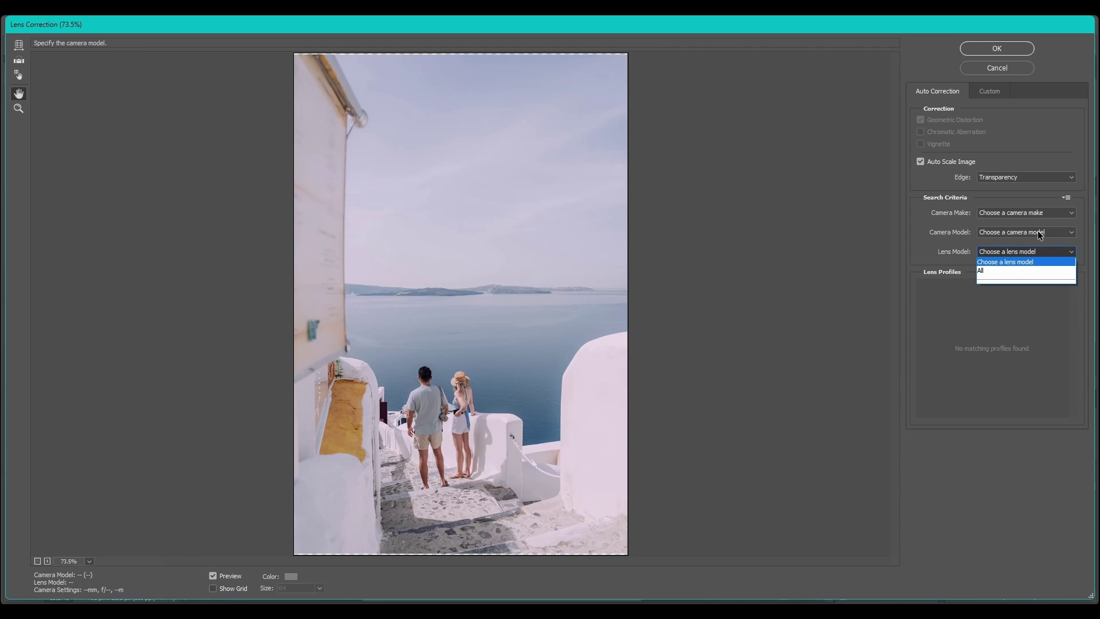
{"action": "left_click", "coordinate": [1037, 232]}
{"action": "left_click", "coordinate": [1036, 246]}
{"action": "left_click", "coordinate": [1030, 212]}
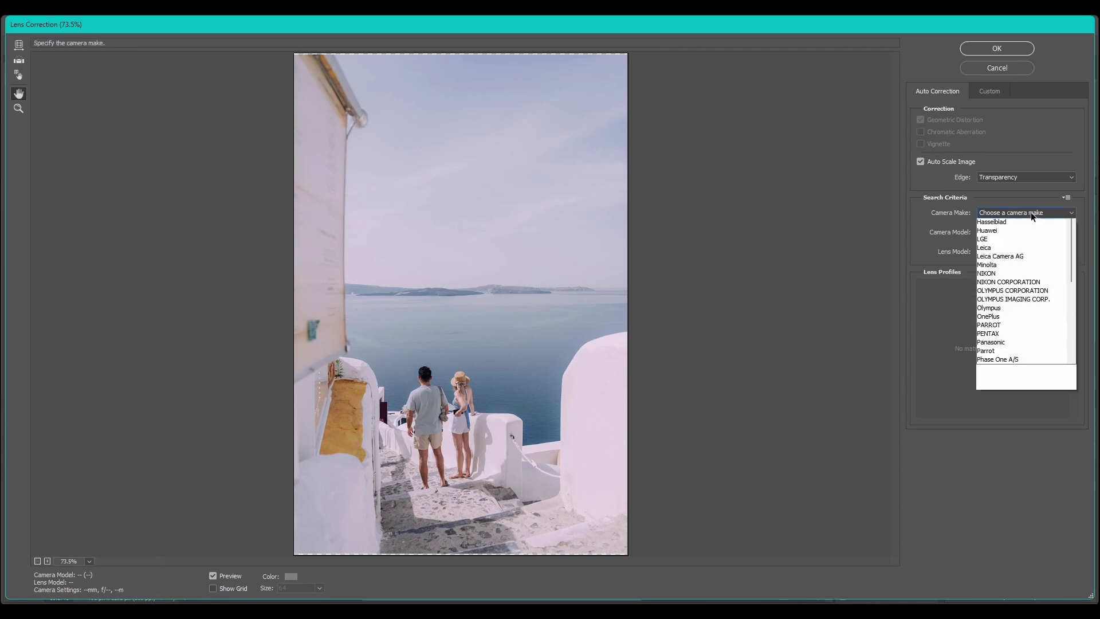
{"action": "left_click", "coordinate": [1003, 241]}
{"action": "left_click", "coordinate": [1043, 232]}
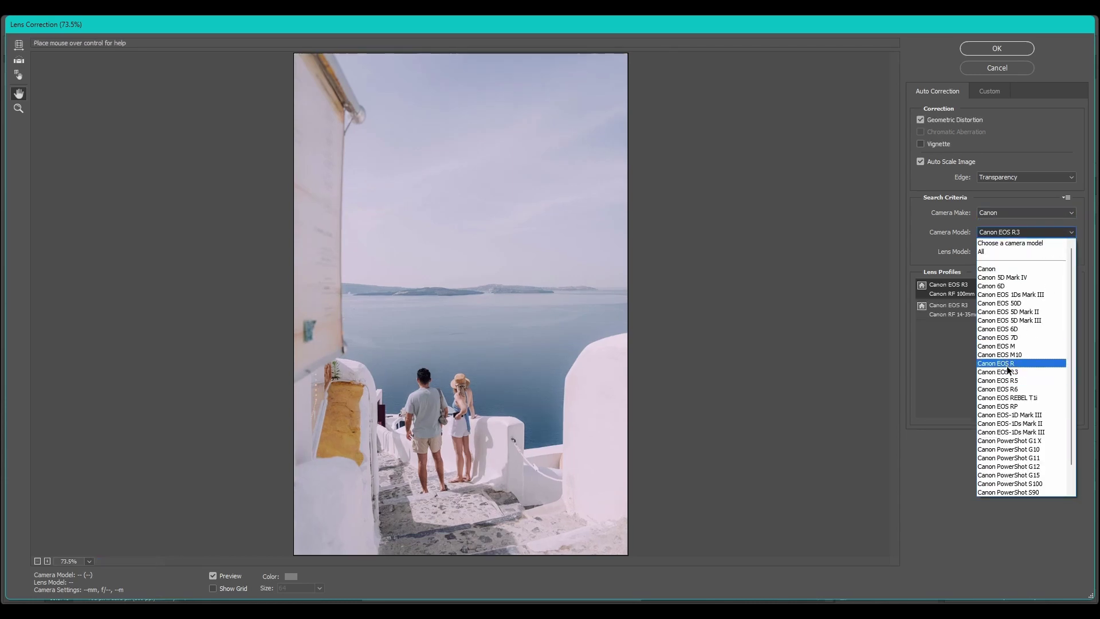
{"action": "left_click", "coordinate": [1001, 303]}
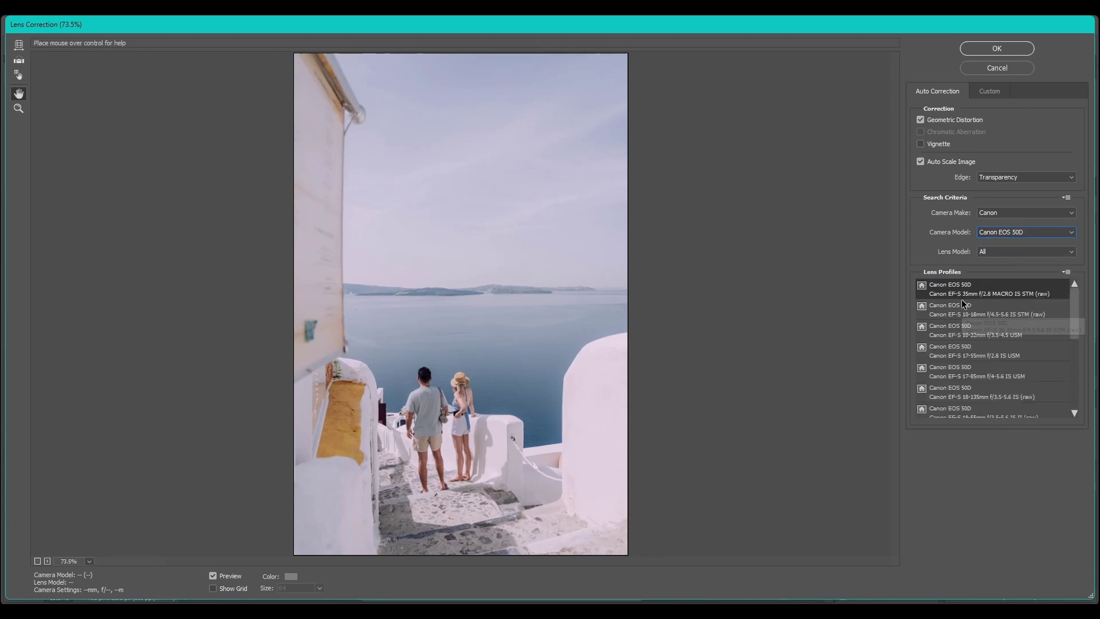
- Try the 18-55mm, 18-135mm and 10-18mm lens profiles, ending on EF-S 10-22mm f/3.5-4.5 USM
{"action": "scroll", "coordinate": [955, 313], "scroll_direction": "down", "scroll_amount": 3}
{"action": "scroll", "coordinate": [977, 346], "scroll_direction": "down", "scroll_amount": 2}
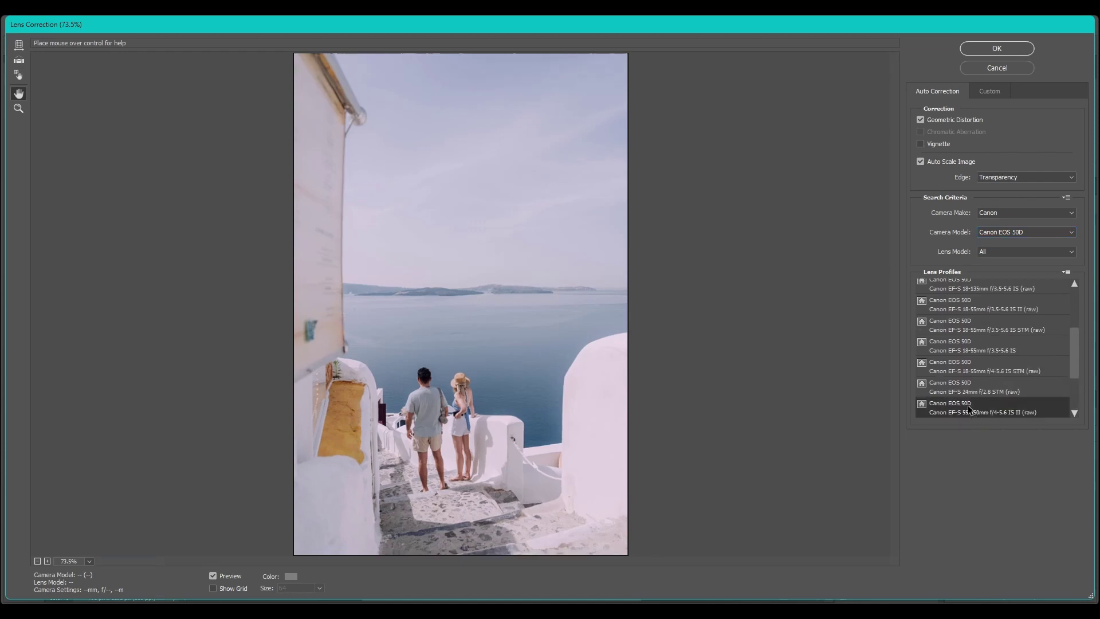
{"action": "scroll", "coordinate": [968, 395], "scroll_direction": "up", "scroll_amount": 3}
{"action": "left_click", "coordinate": [968, 367]}
{"action": "left_click", "coordinate": [965, 346]}
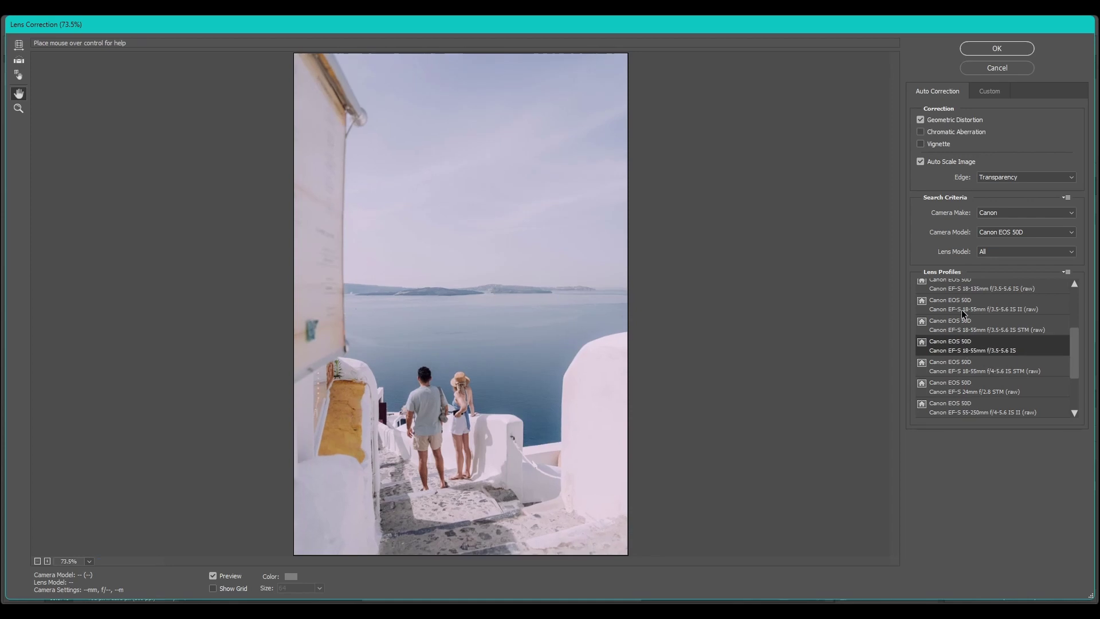
{"action": "left_click", "coordinate": [962, 310]}
{"action": "left_click", "coordinate": [961, 288]}
{"action": "scroll", "coordinate": [967, 353], "scroll_direction": "up", "scroll_amount": 3}
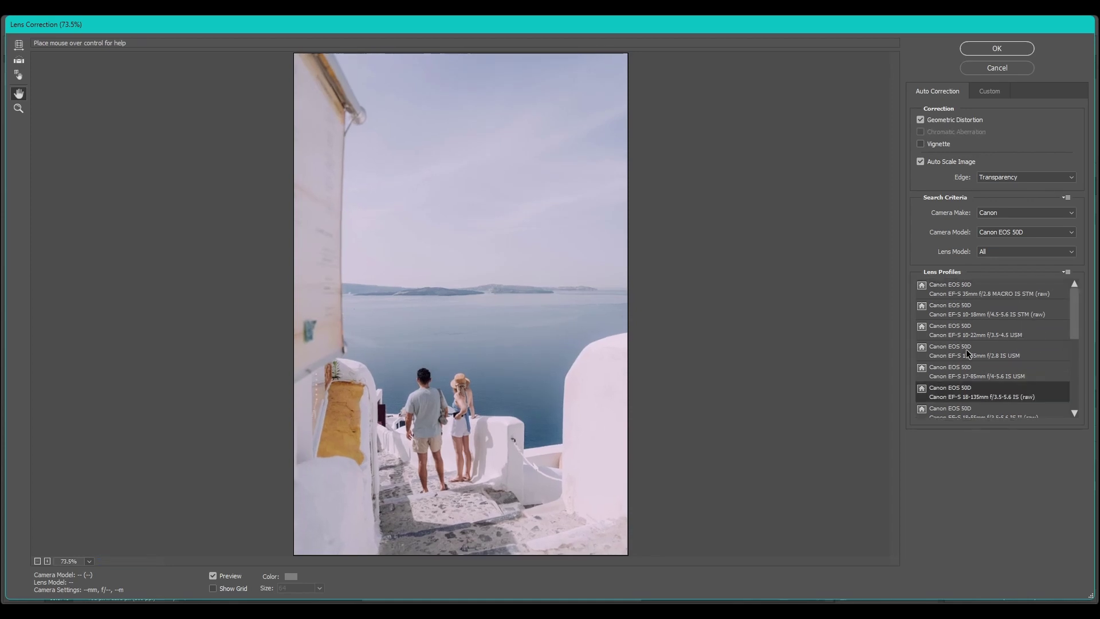
{"action": "left_click", "coordinate": [972, 308]}
{"action": "left_click", "coordinate": [964, 329]}
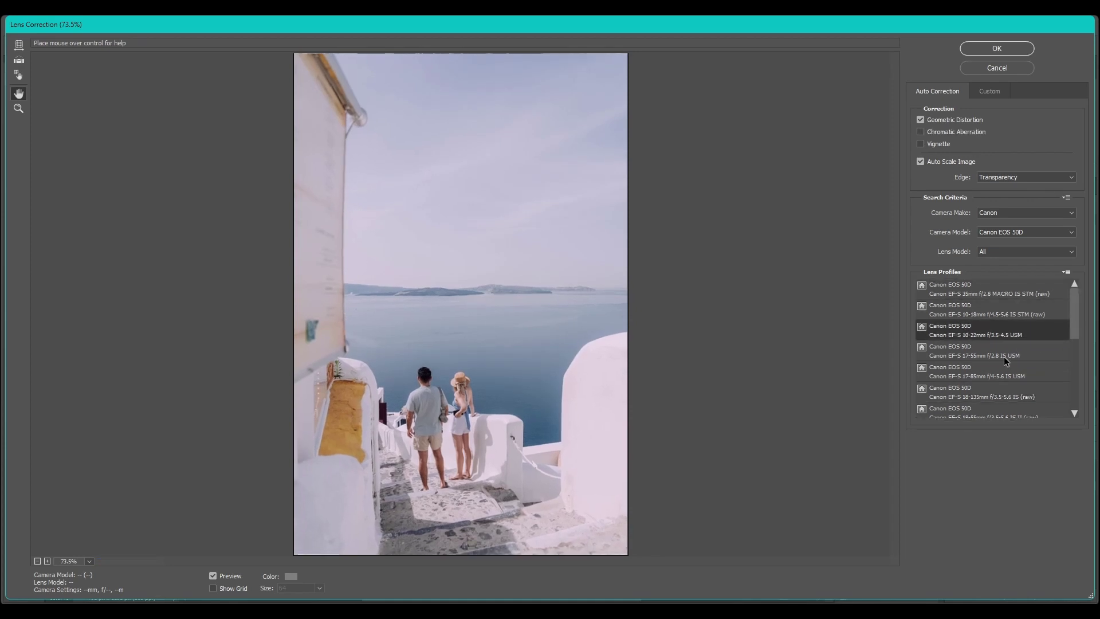
- In the Custom tab, test Remove Distortion (ending at -3.00) and pick the Remove Distortion Tool
{"action": "left_click", "coordinate": [990, 92]}
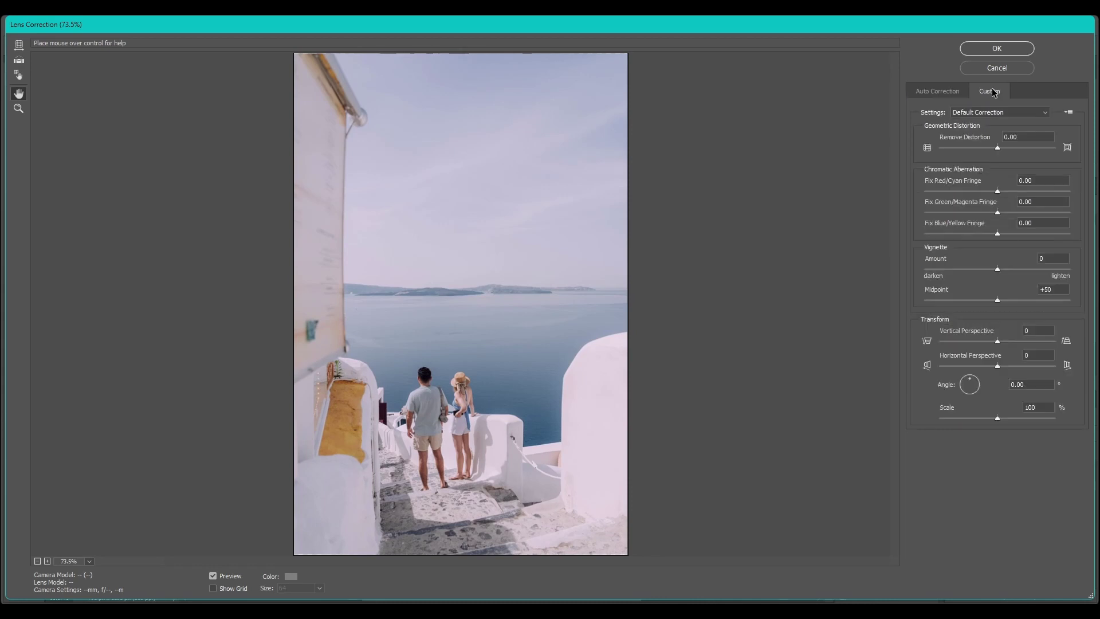
{"action": "mouse_move", "coordinate": [998, 149]}
{"action": "left_mouse_down"}
{"action": "mouse_move", "coordinate": [982, 146]}
{"action": "mouse_move", "coordinate": [998, 148]}
{"action": "left_mouse_up"}
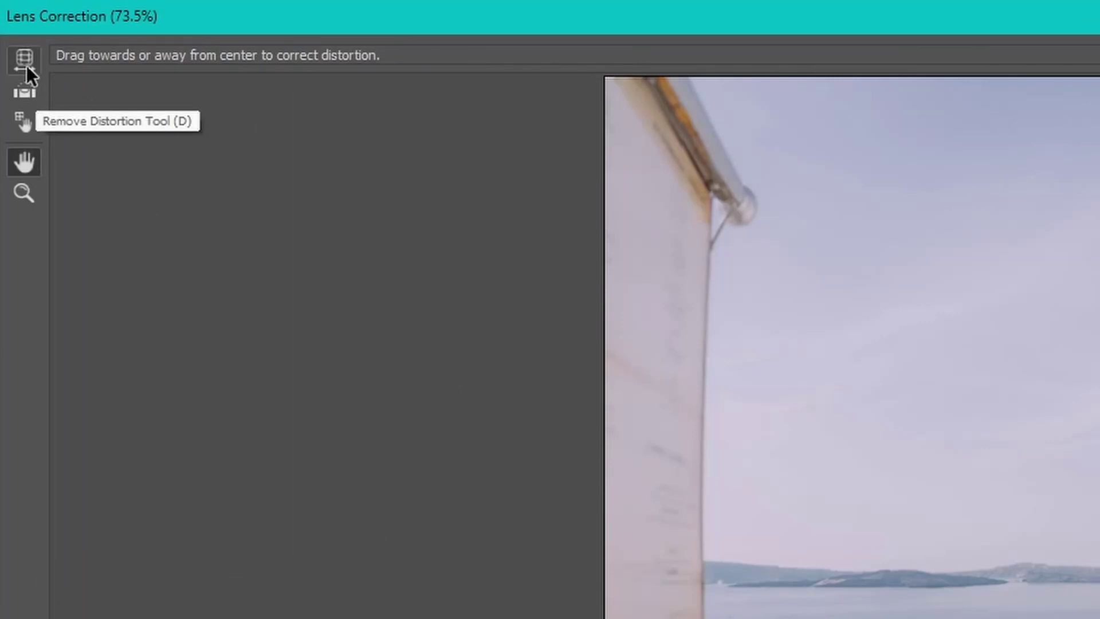
{"action": "left_click", "coordinate": [24, 63]}
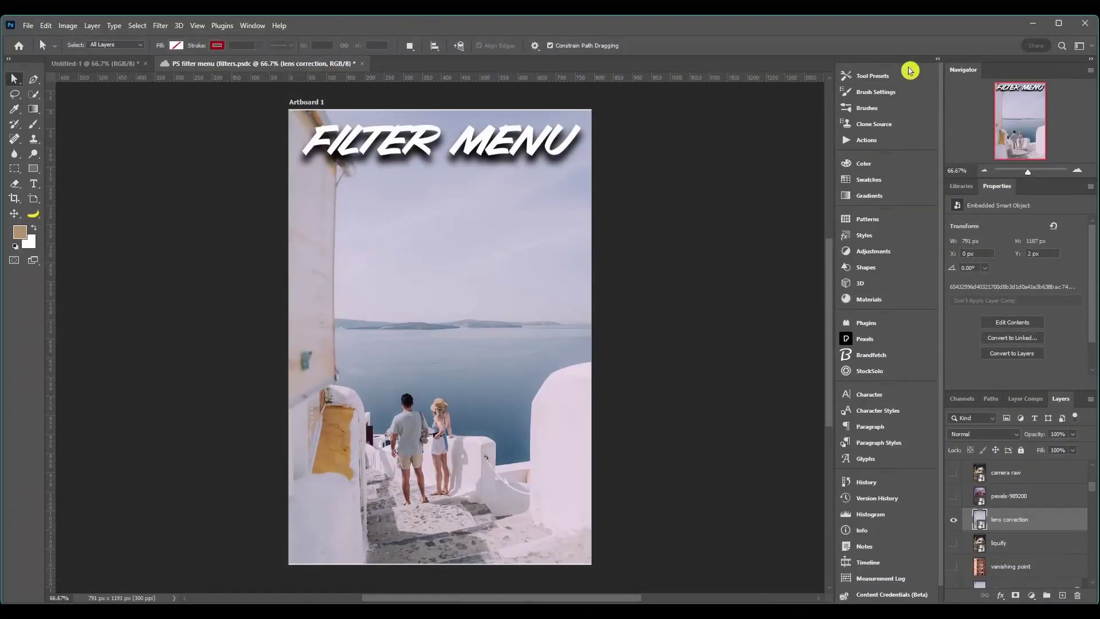
- Dismiss the Filter menu and open Liquify on the Santorini photo with Ctrl+Shift+X
{"action": "left_click", "coordinate": [165, 26]}
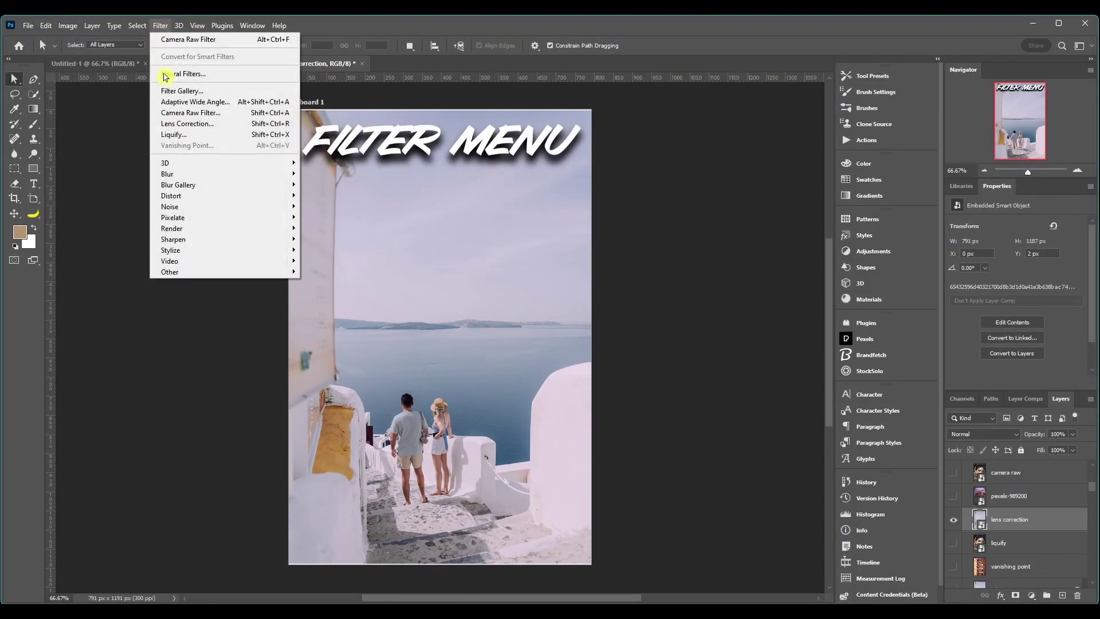
{"action": "key", "text": "Escape"}
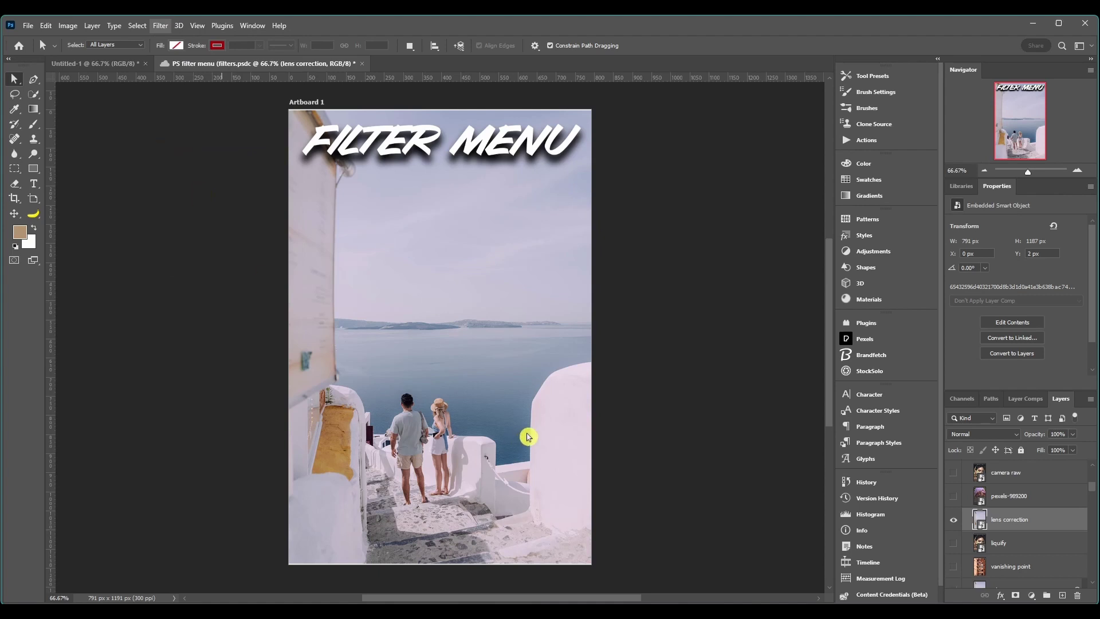
{"action": "key", "text": "ctrl+shift+x"}
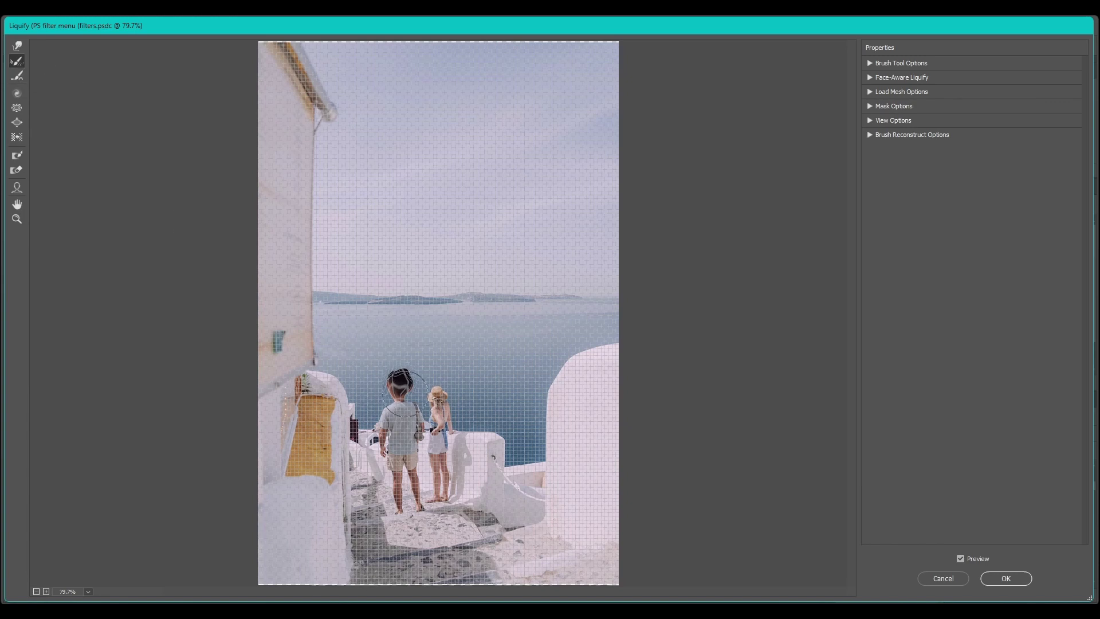
- Undo the hair warp, try the Reconstruct and Twirl tools, and undo the twirl
{"action": "key", "text": "ctrl+z"}
{"action": "key", "text": "ctrl+z"}
{"action": "key", "text": "ctrl+z"}
{"action": "key", "text": "ctrl+z"}
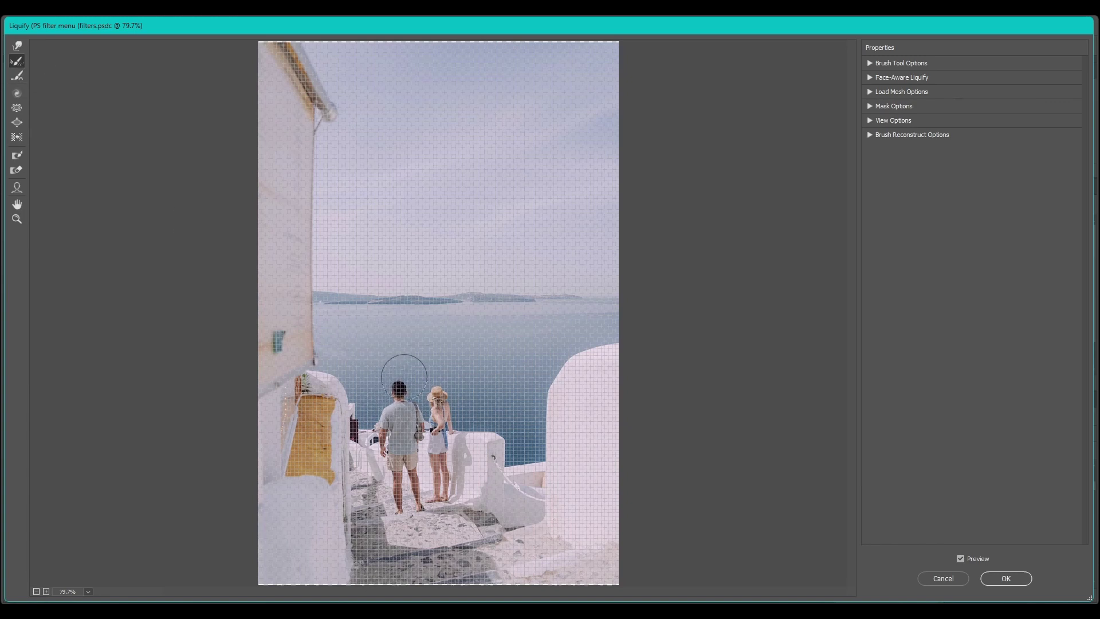
{"action": "left_click", "coordinate": [16, 76]}
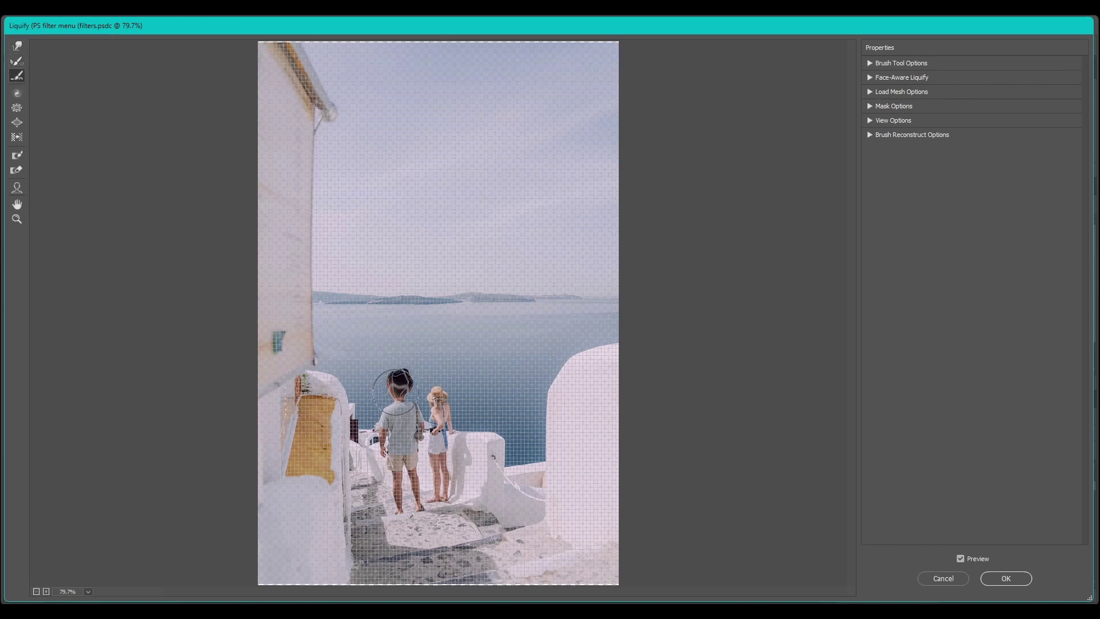
{"action": "key", "text": "alt"}
{"action": "left_click", "coordinate": [22, 94]}
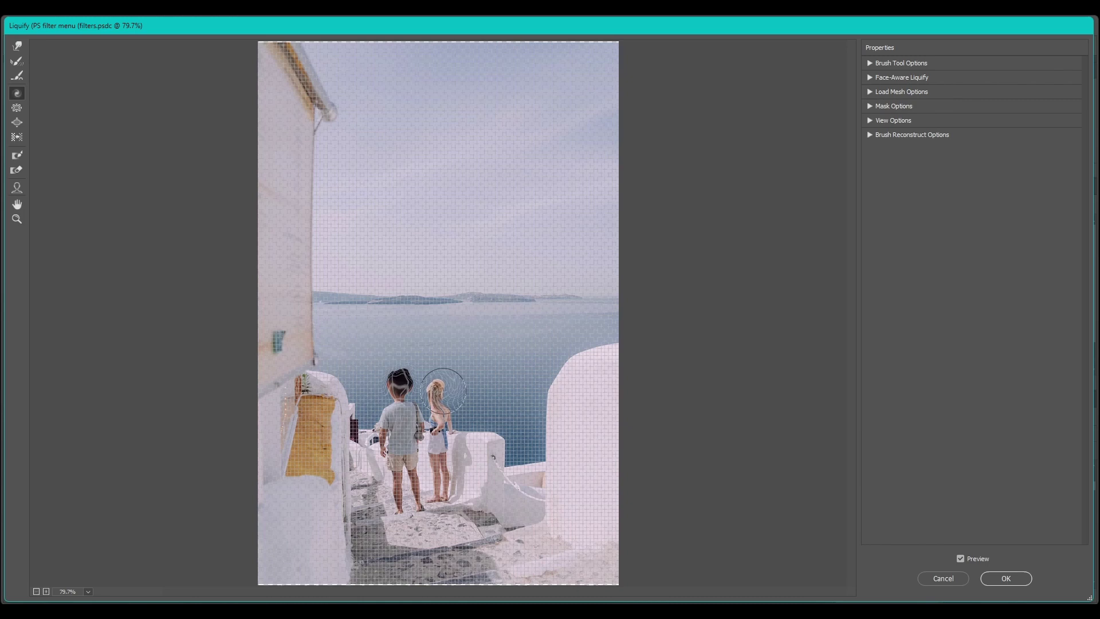
{"action": "key", "text": "ctrl+z"}
- Pucker the man's head and bloat the woman's hat, then pick the Push Left and Face tools
{"action": "left_click", "coordinate": [17, 108]}
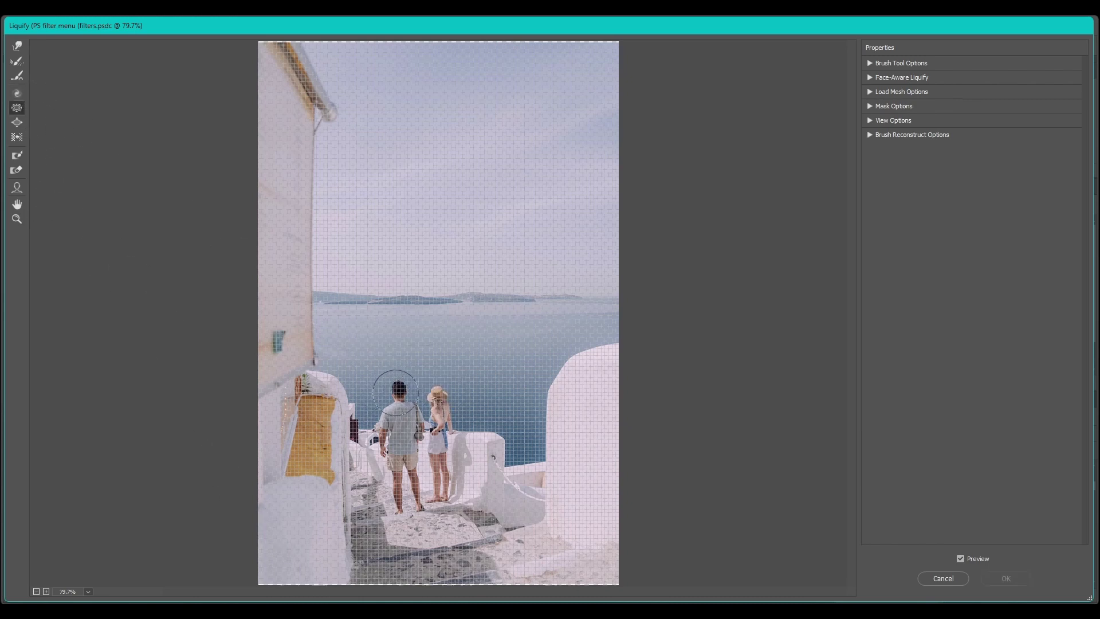
{"action": "left_click_drag", "start_coordinate": [400, 392], "coordinate": [400, 393]}
{"action": "left_click", "coordinate": [17, 123]}
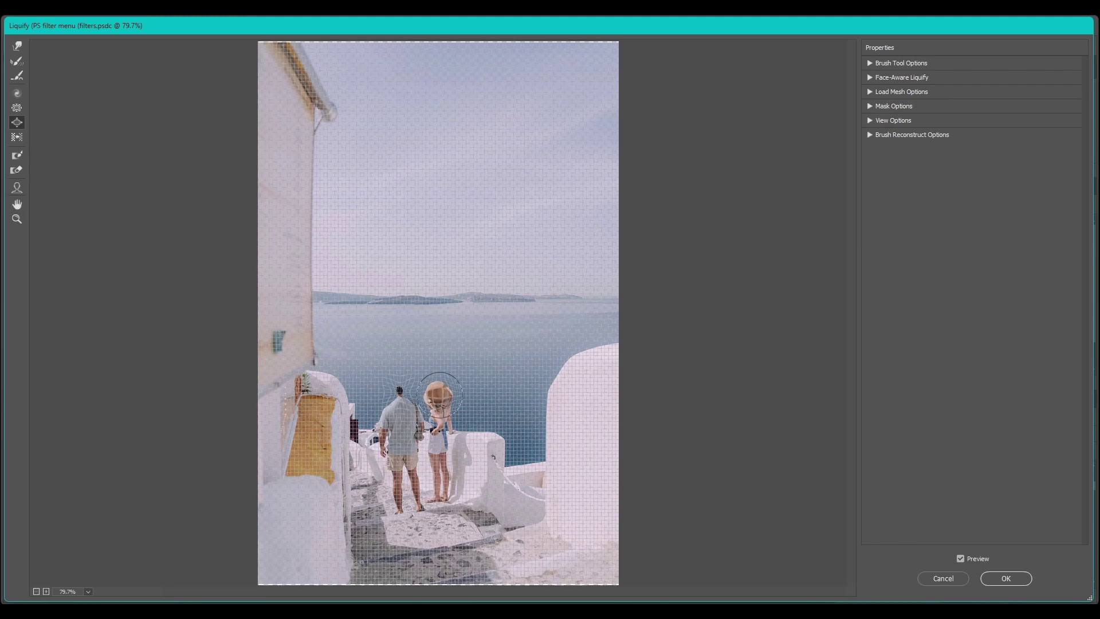
{"action": "left_click_drag", "start_coordinate": [439, 394], "coordinate": [440, 395]}
{"action": "left_click", "coordinate": [18, 137]}
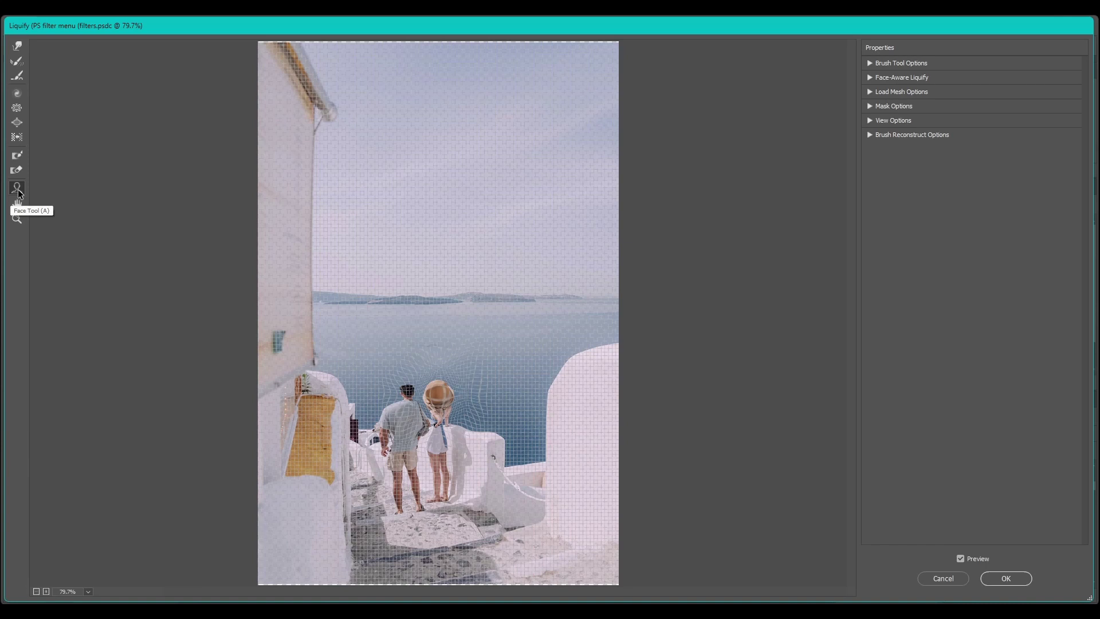
{"action": "left_click", "coordinate": [18, 190]}
- Expand and collapse the Brush Tool and Face-Aware Liquify sections in Liquify's Properties panel
{"action": "left_click", "coordinate": [870, 62]}
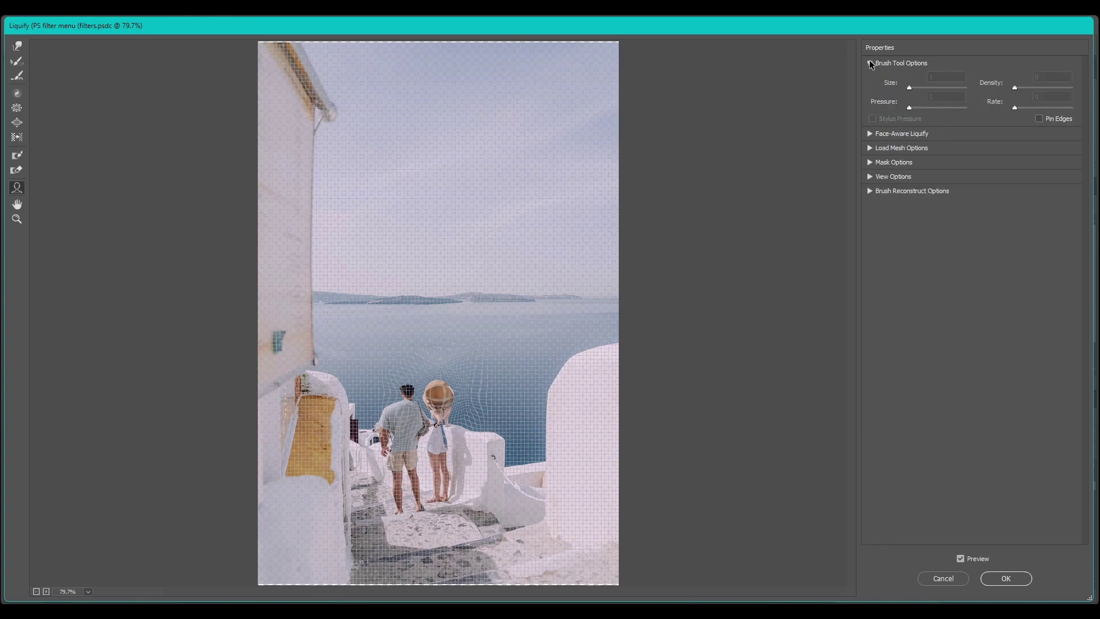
{"action": "left_click", "coordinate": [870, 133]}
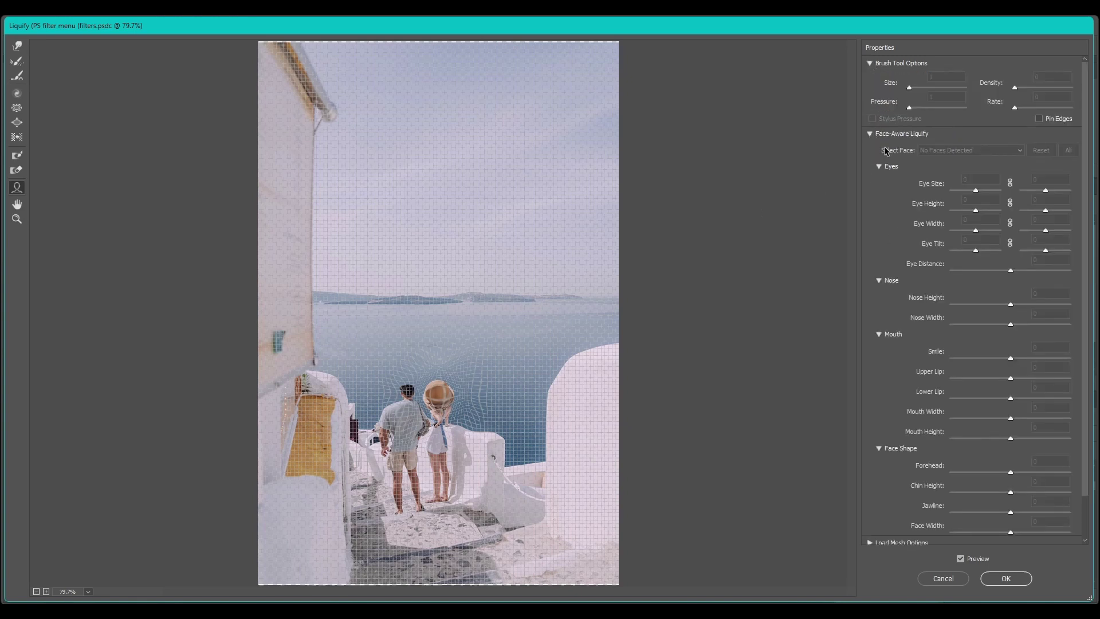
{"action": "left_click", "coordinate": [869, 133]}
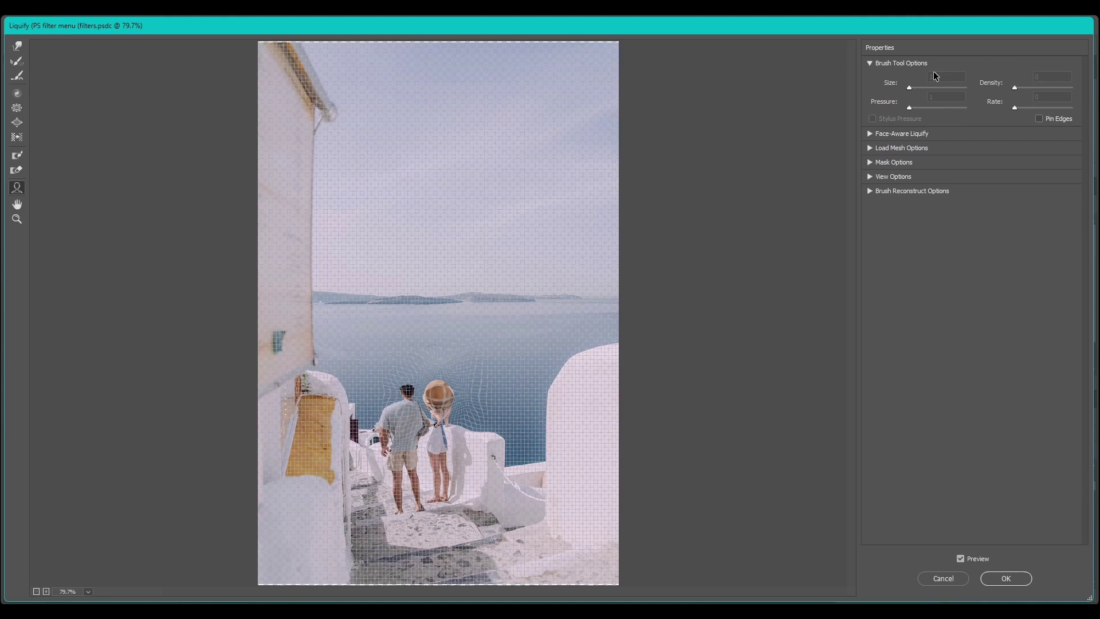
{"action": "left_click", "coordinate": [869, 133]}
{"action": "scroll", "coordinate": [894, 295], "scroll_direction": "down", "scroll_amount": 2}
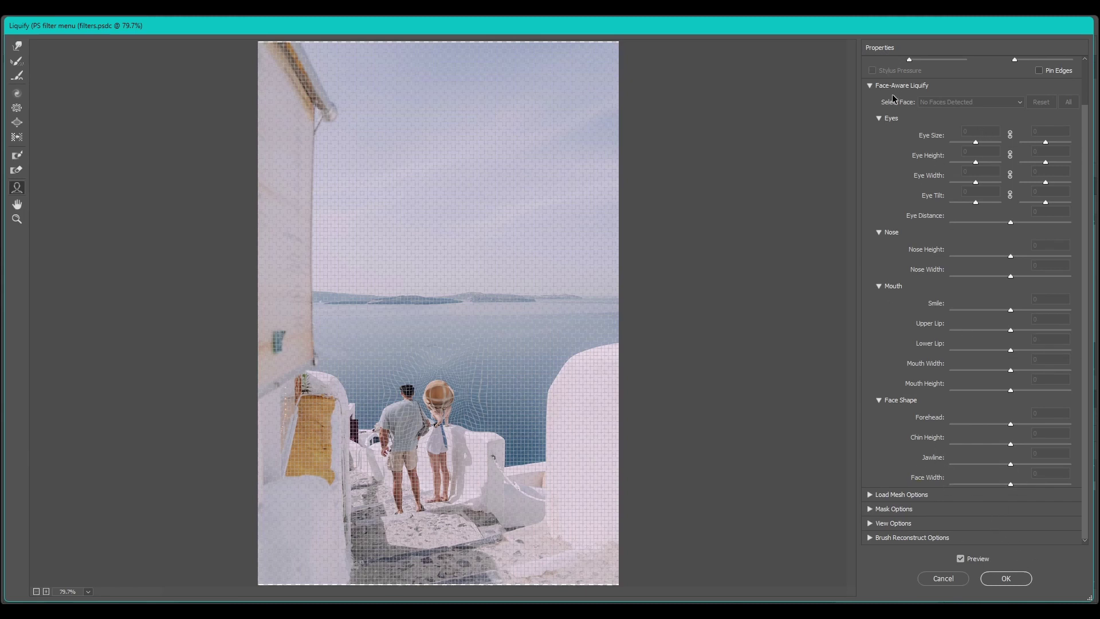
{"action": "left_click", "coordinate": [870, 84]}
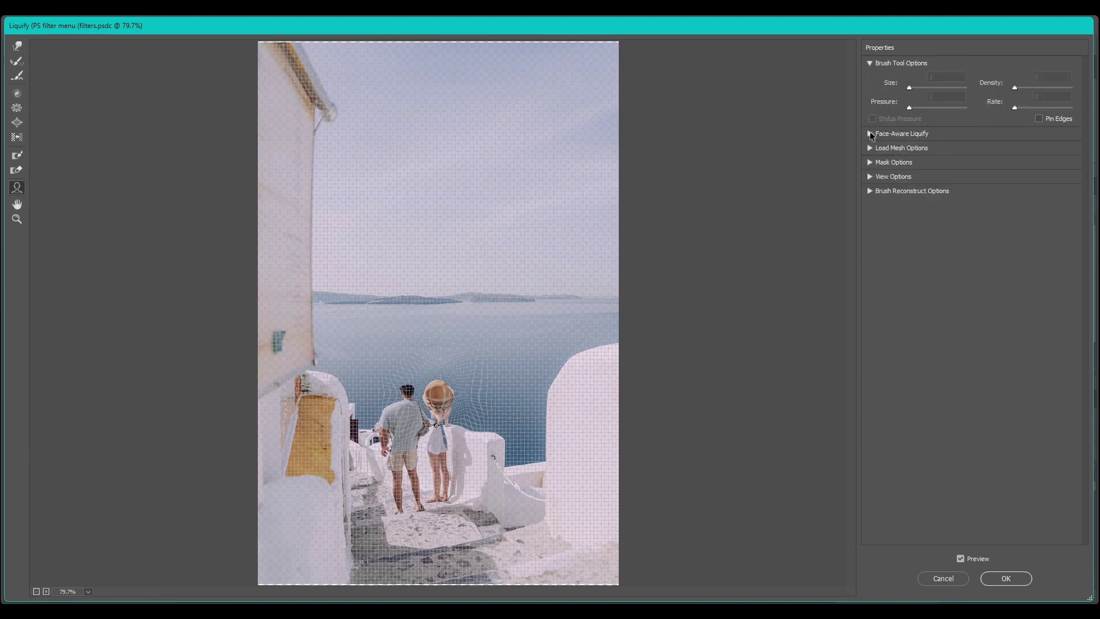
{"action": "left_click", "coordinate": [870, 63]}
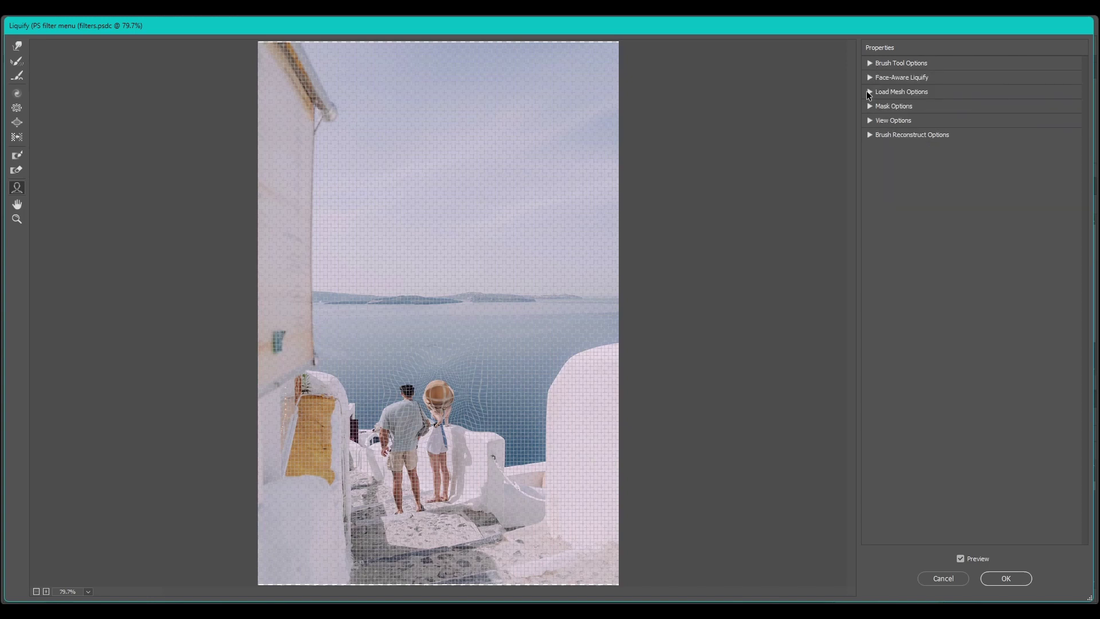
- Look through the Mesh, Mask, View and Reconstruct sections, then apply Liquify as a smart filter
{"action": "left_click", "coordinate": [870, 92]}
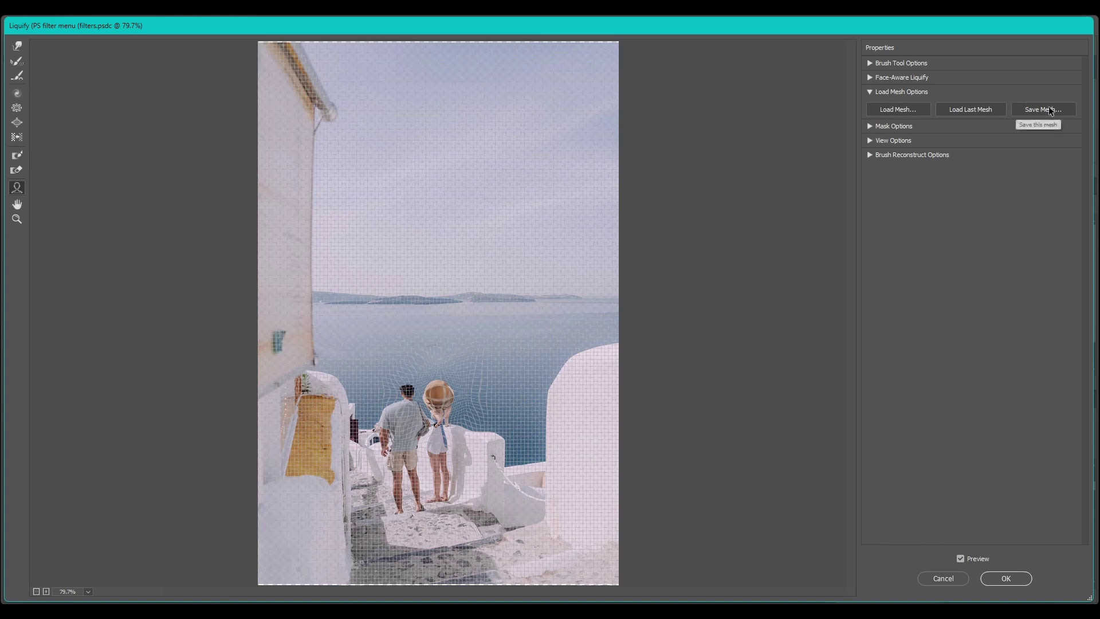
{"action": "left_click", "coordinate": [870, 93]}
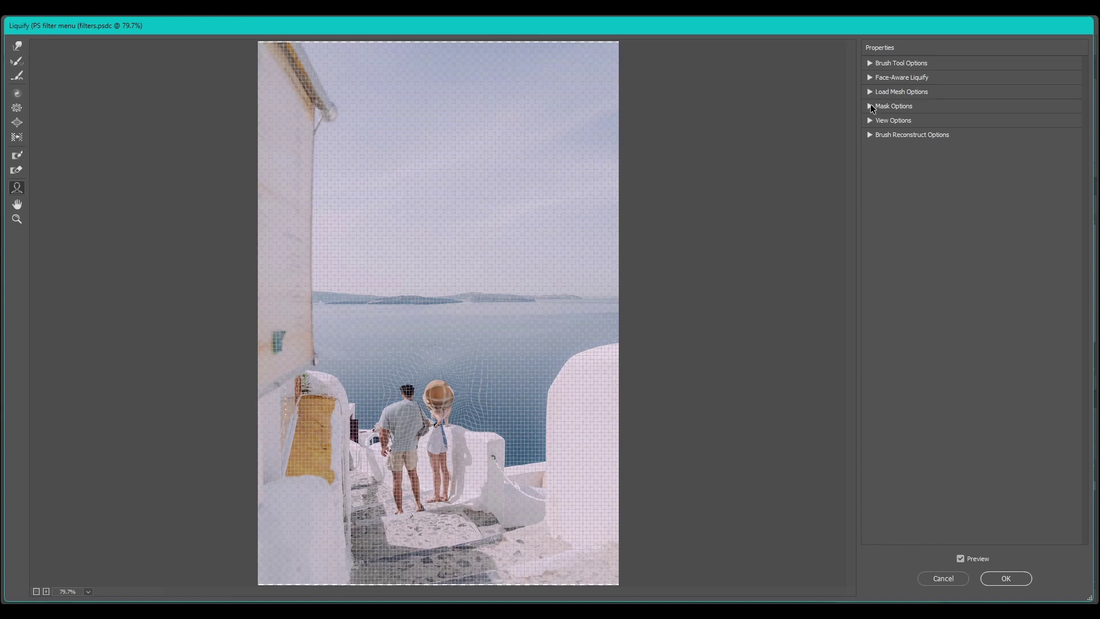
{"action": "left_click", "coordinate": [870, 107]}
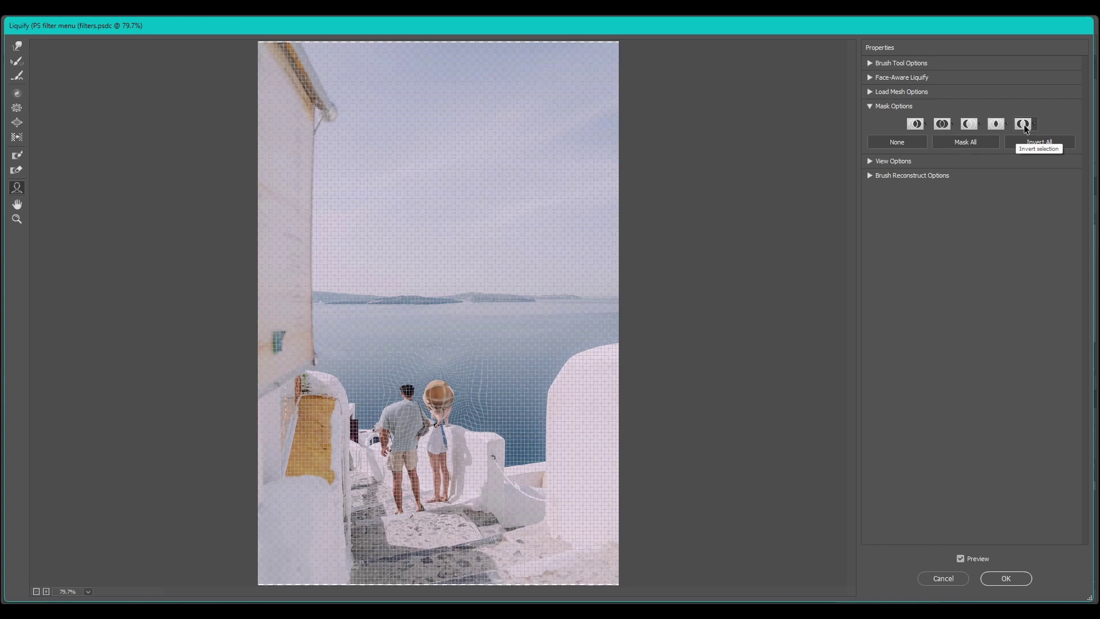
{"action": "left_click", "coordinate": [869, 161]}
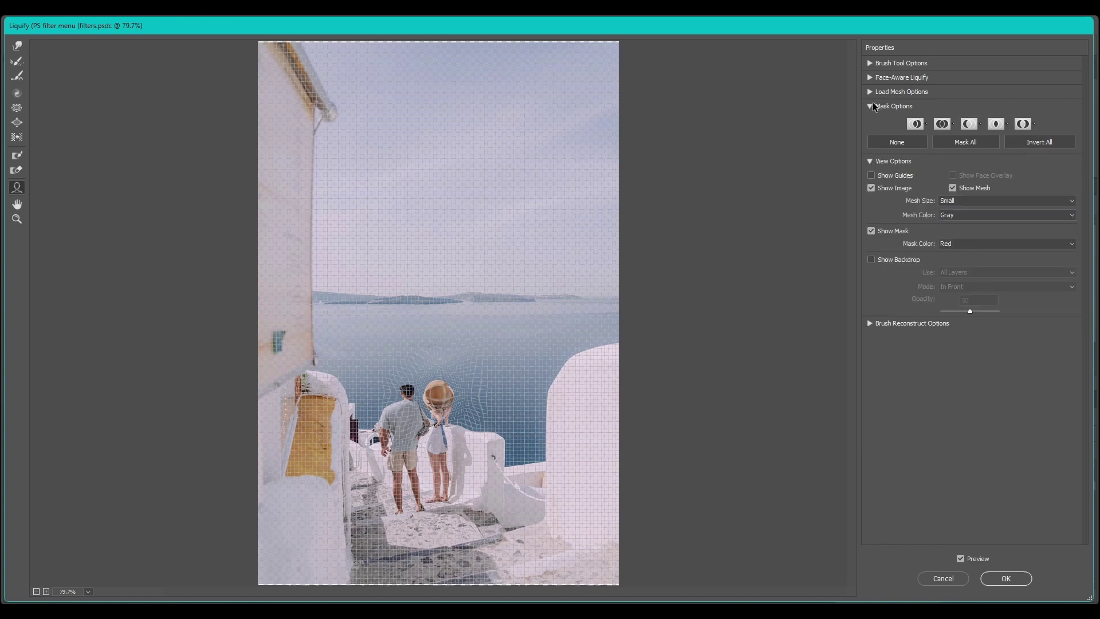
{"action": "left_click", "coordinate": [870, 106]}
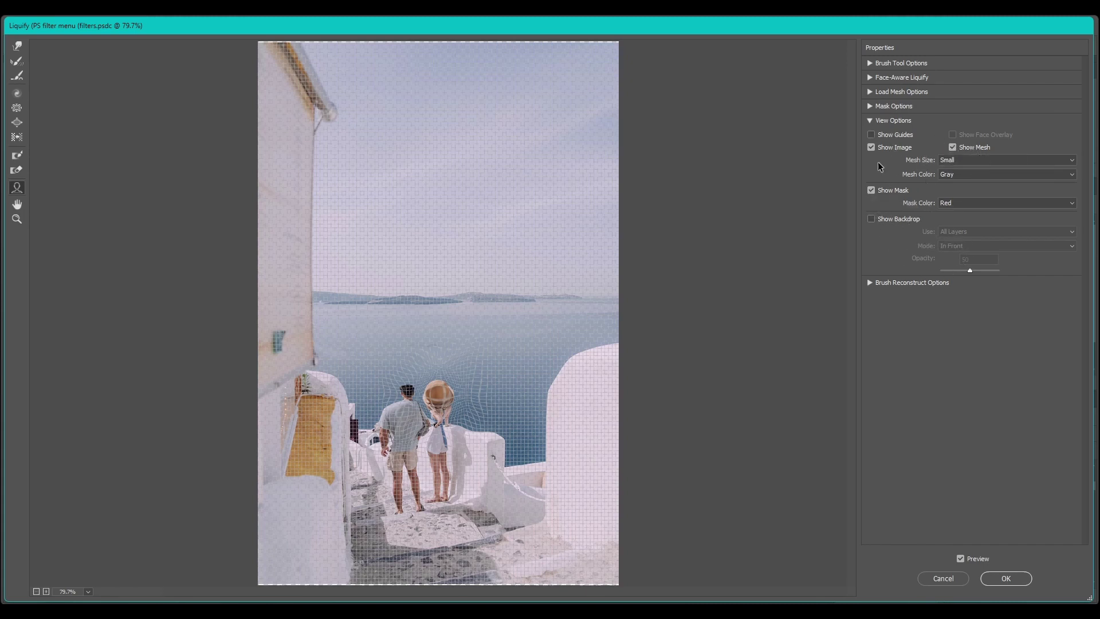
{"action": "left_click", "coordinate": [869, 121]}
{"action": "left_click", "coordinate": [869, 136]}
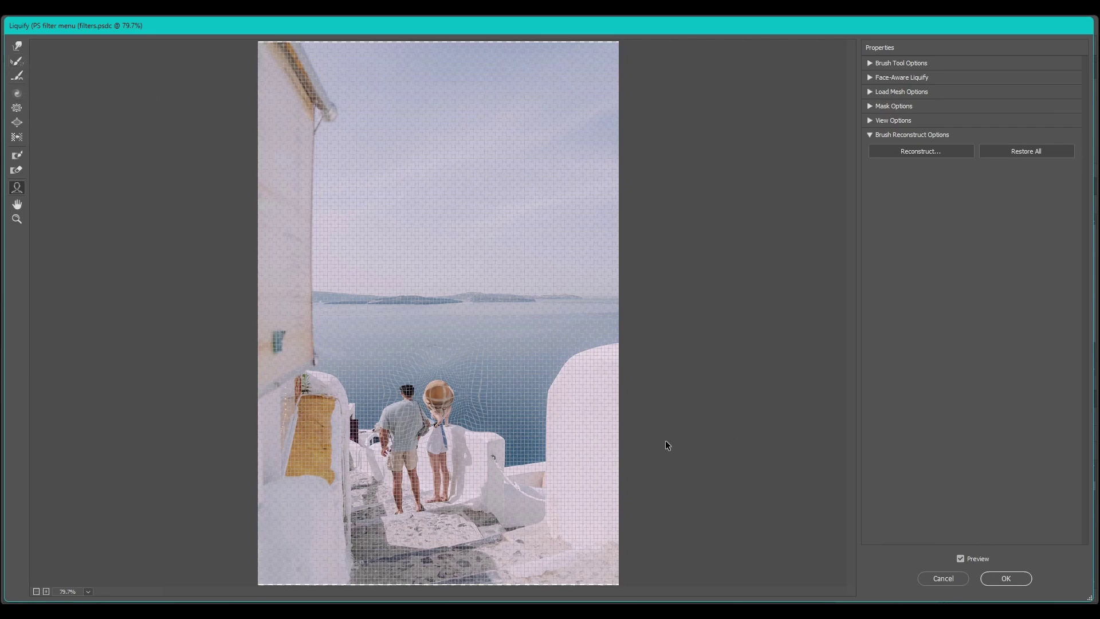
{"action": "left_click", "coordinate": [1005, 576]}
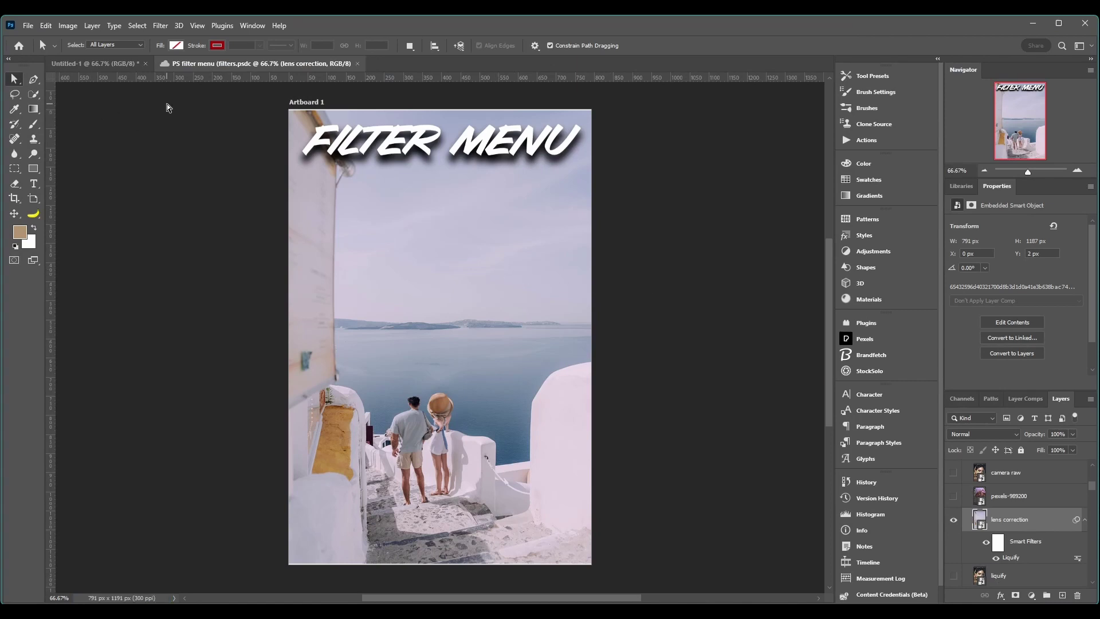
- Show the vanishing point layer with the brick building photo and open the Filter menu
{"action": "left_click", "coordinate": [161, 26]}
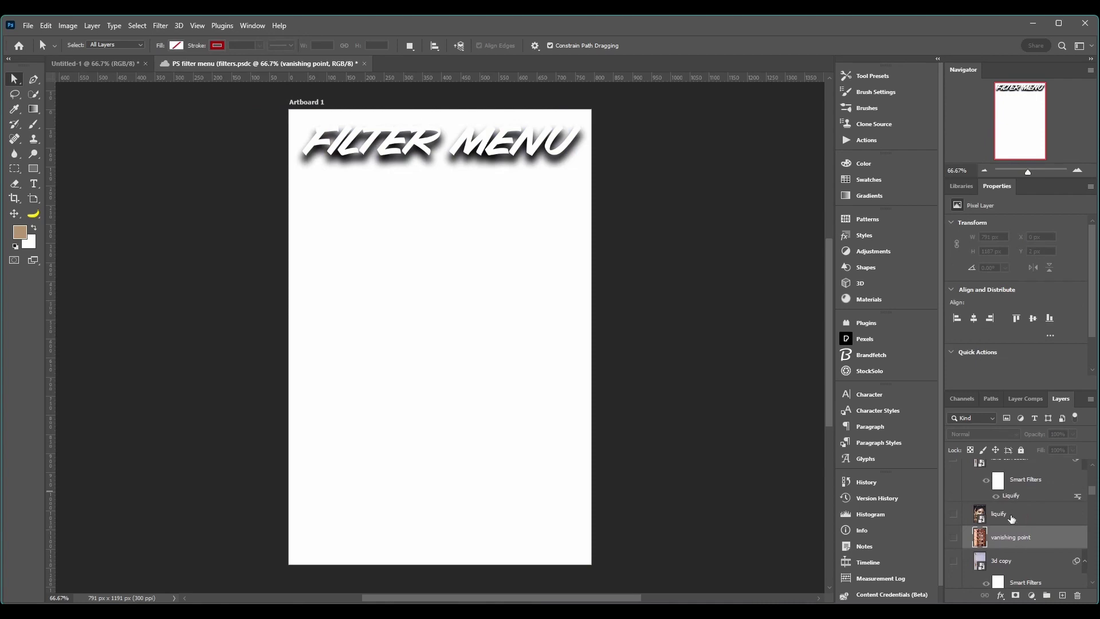
{"action": "left_click", "coordinate": [954, 538]}
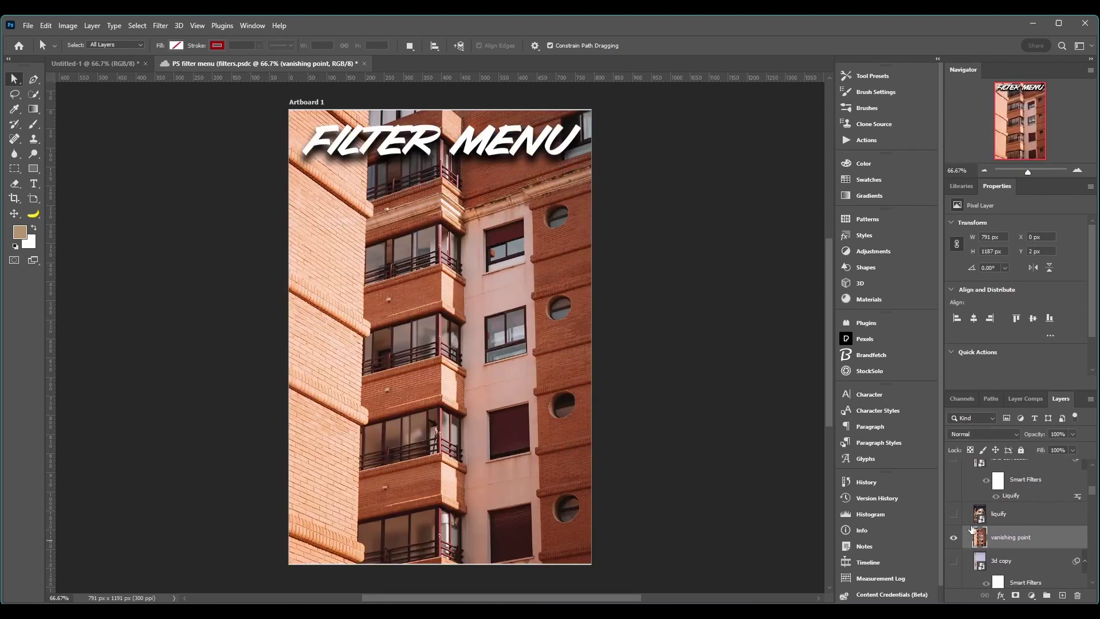
{"action": "right_click", "coordinate": [1037, 538]}
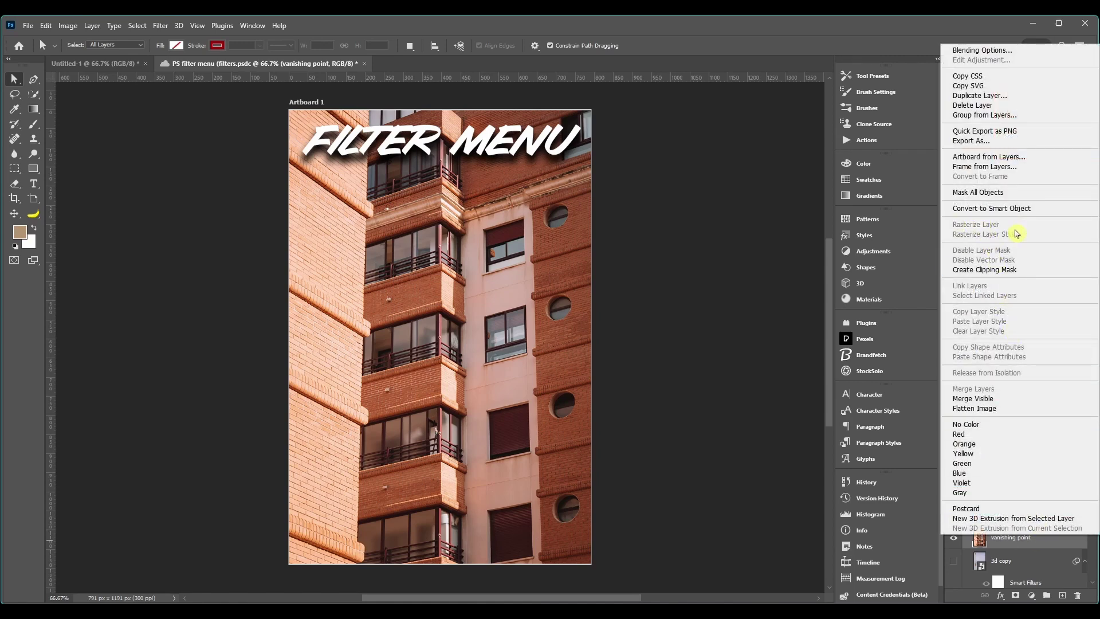
{"action": "left_click", "coordinate": [157, 24]}
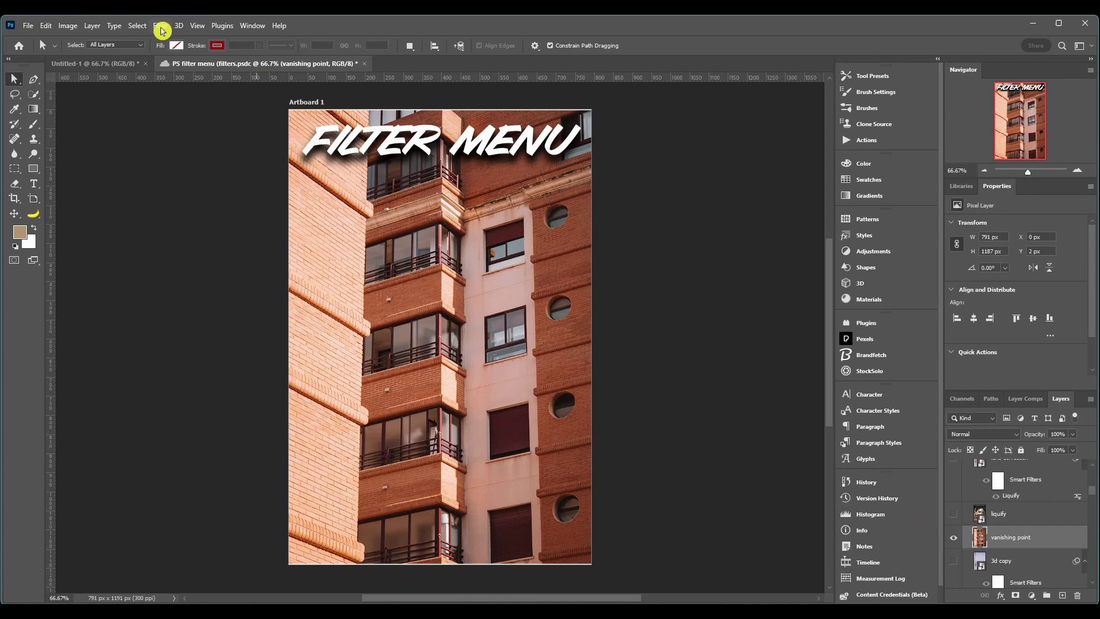
{"action": "left_click", "coordinate": [159, 26]}
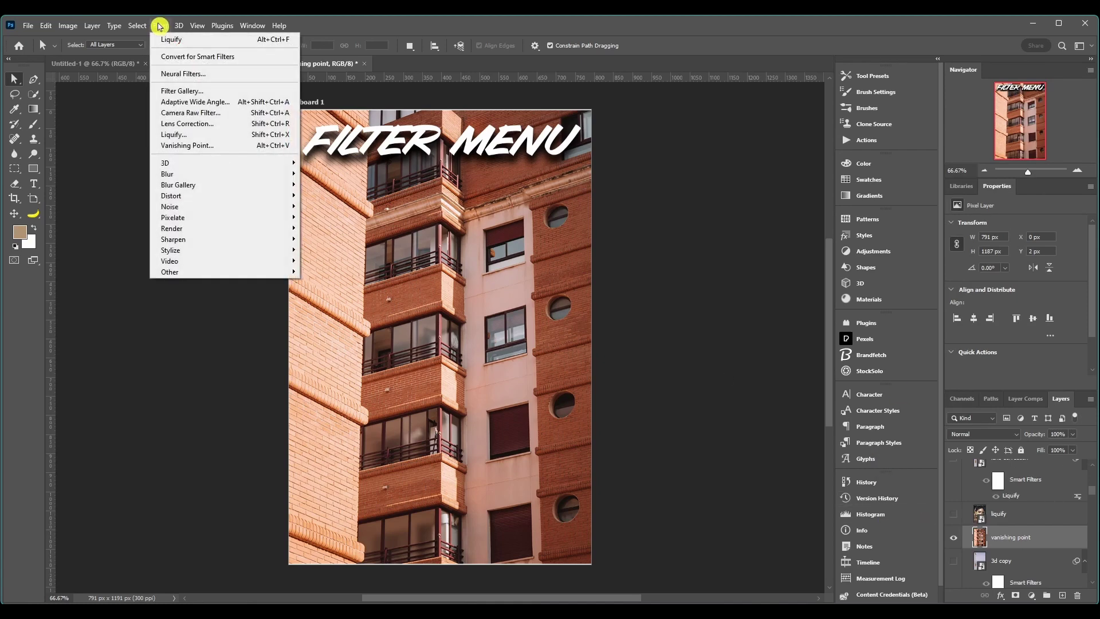
- Open Vanishing Point and draw a four-corner perspective plane over the pale facade
{"action": "left_click", "coordinate": [177, 146]}
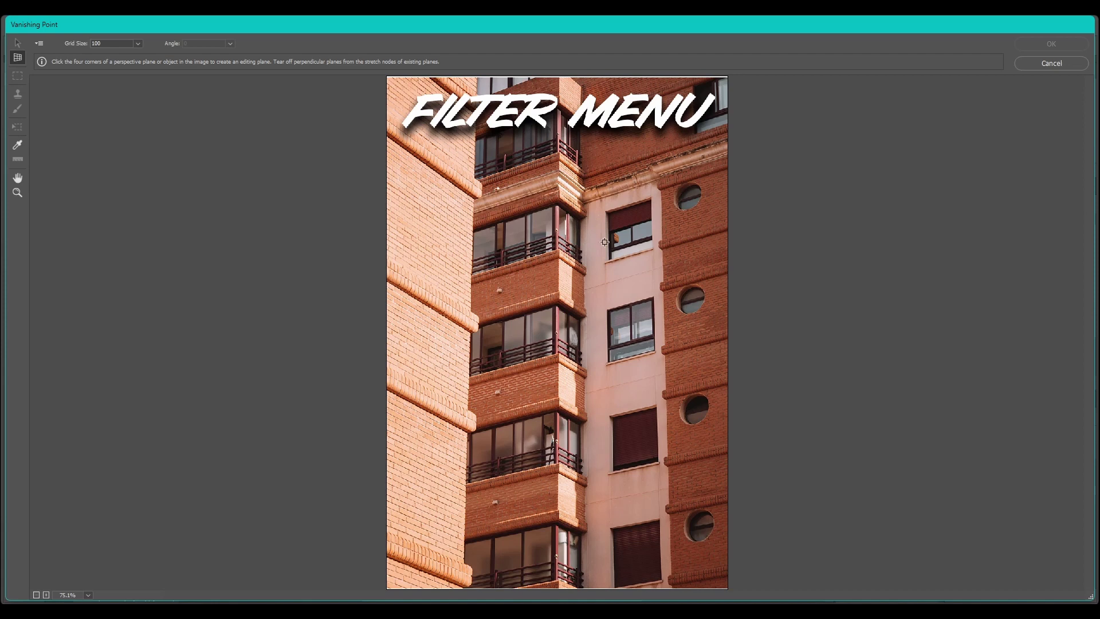
{"action": "left_click", "coordinate": [584, 190]}
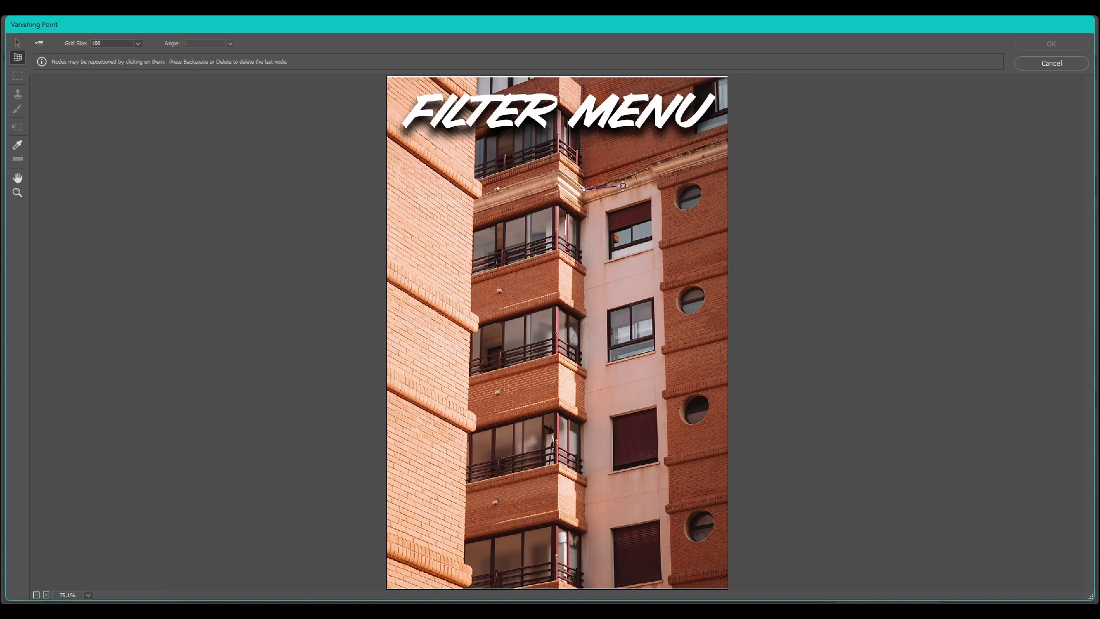
{"action": "left_click", "coordinate": [728, 143]}
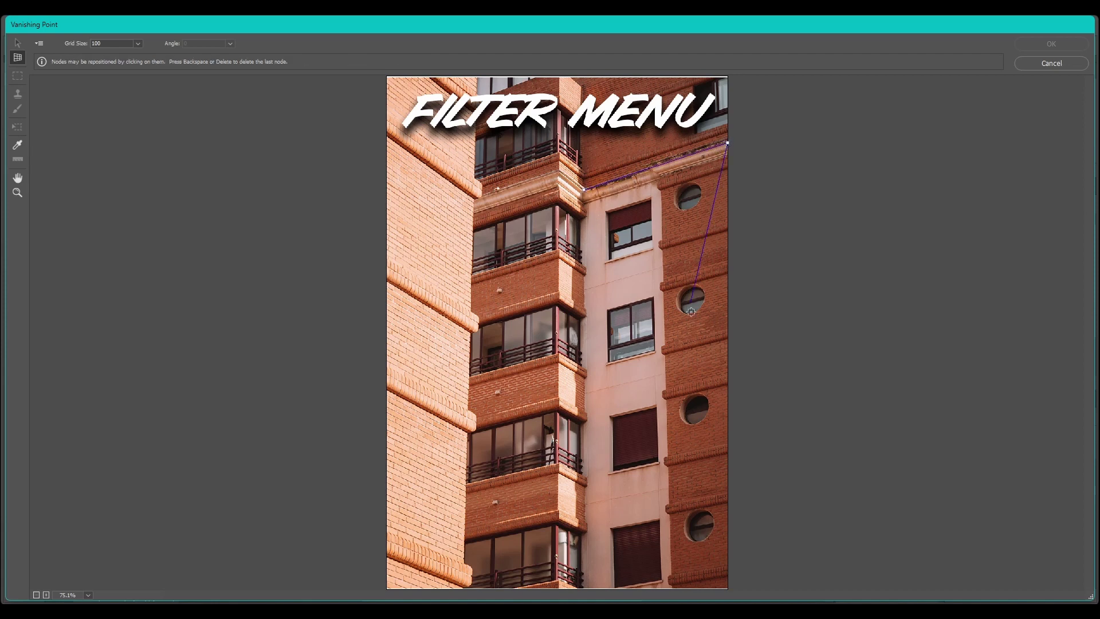
{"action": "left_click", "coordinate": [727, 586]}
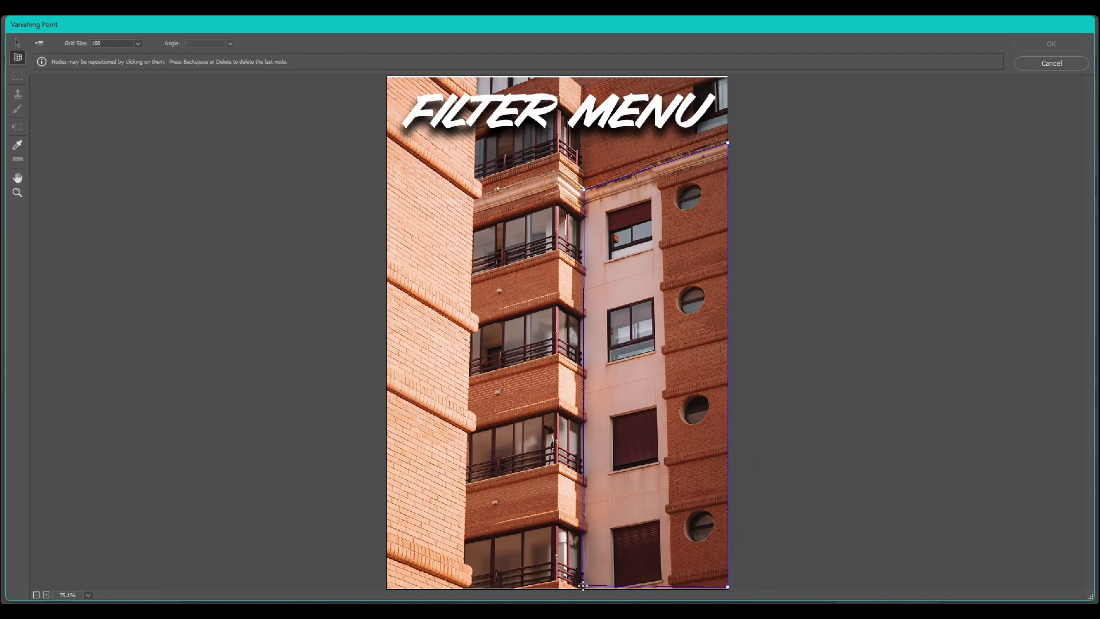
{"action": "left_click", "coordinate": [583, 586]}
{"action": "mouse_move", "coordinate": [583, 189]}
{"action": "left_mouse_down"}
{"action": "mouse_move", "coordinate": [514, 184]}
{"action": "mouse_move", "coordinate": [449, 212]}
{"action": "mouse_move", "coordinate": [424, 320]}
{"action": "mouse_move", "coordinate": [312, 506]}
{"action": "mouse_move", "coordinate": [332, 430]}
{"action": "mouse_move", "coordinate": [474, 215]}
{"action": "mouse_move", "coordinate": [583, 189]}
{"action": "left_mouse_up"}
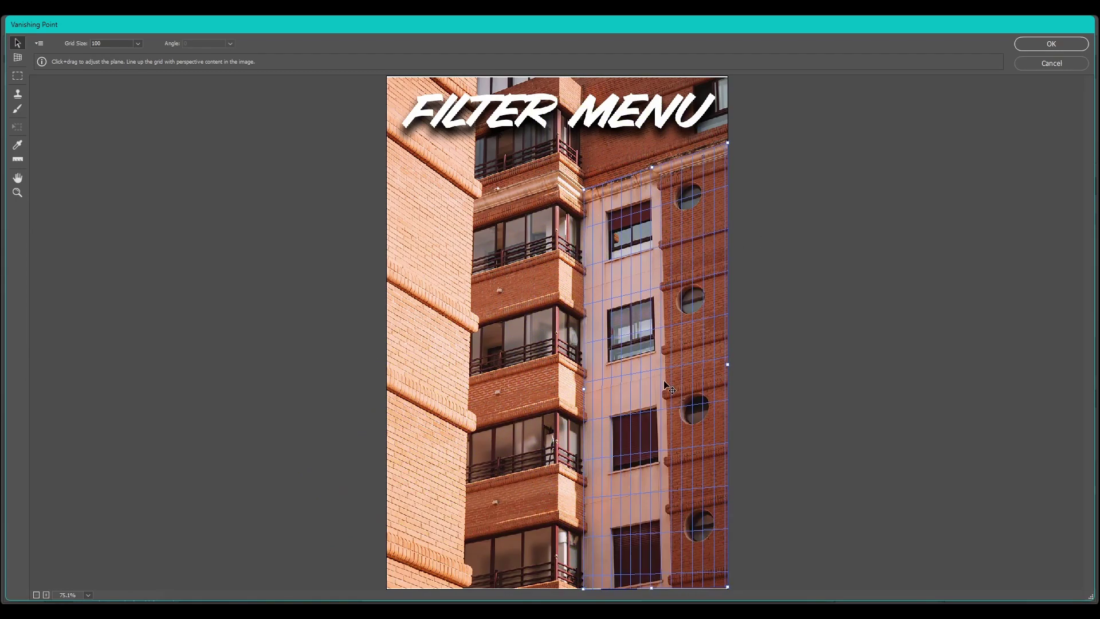
{"action": "left_click_drag", "start_coordinate": [584, 190], "coordinate": [583, 210]}
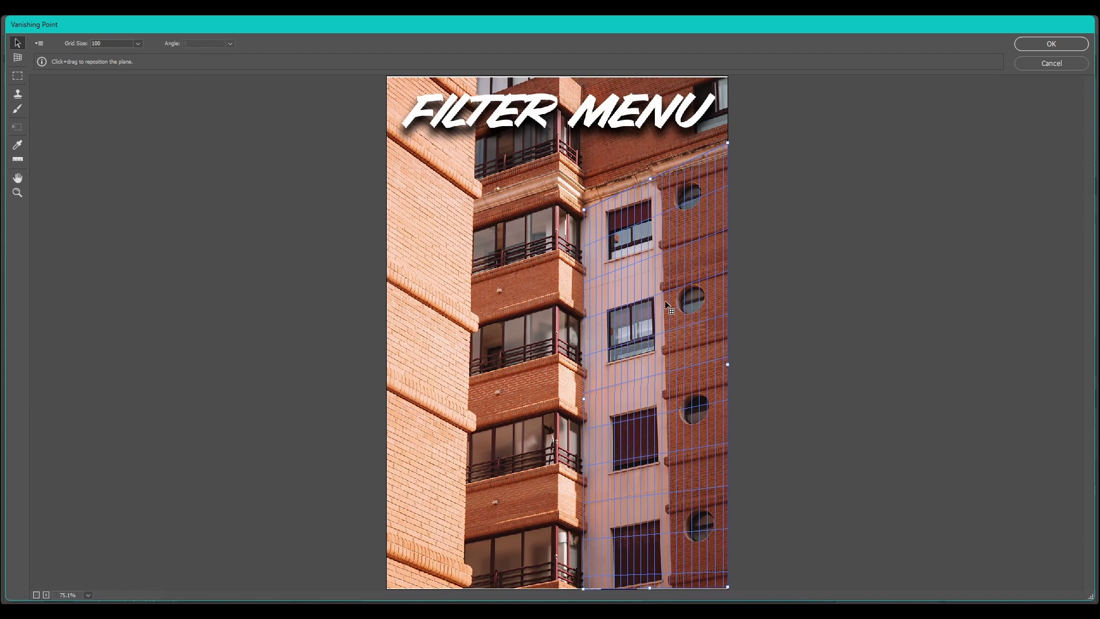
{"action": "key", "text": "ctrl+z"}
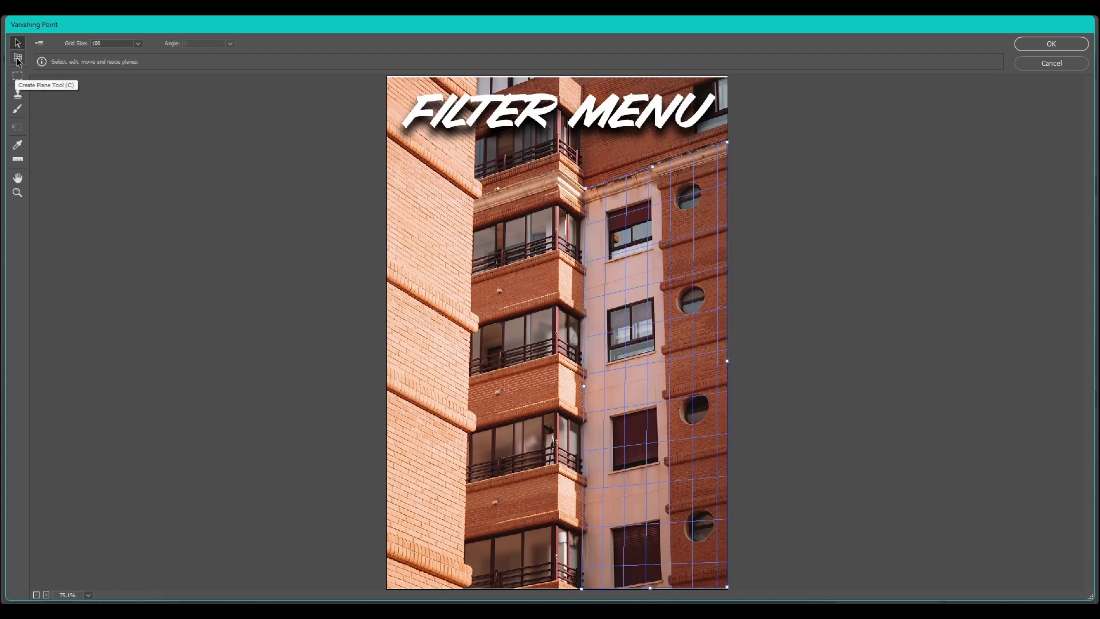
- Tear a perpendicular plane off the facade's left edge over the brick balcony column
{"action": "left_click", "coordinate": [18, 59]}
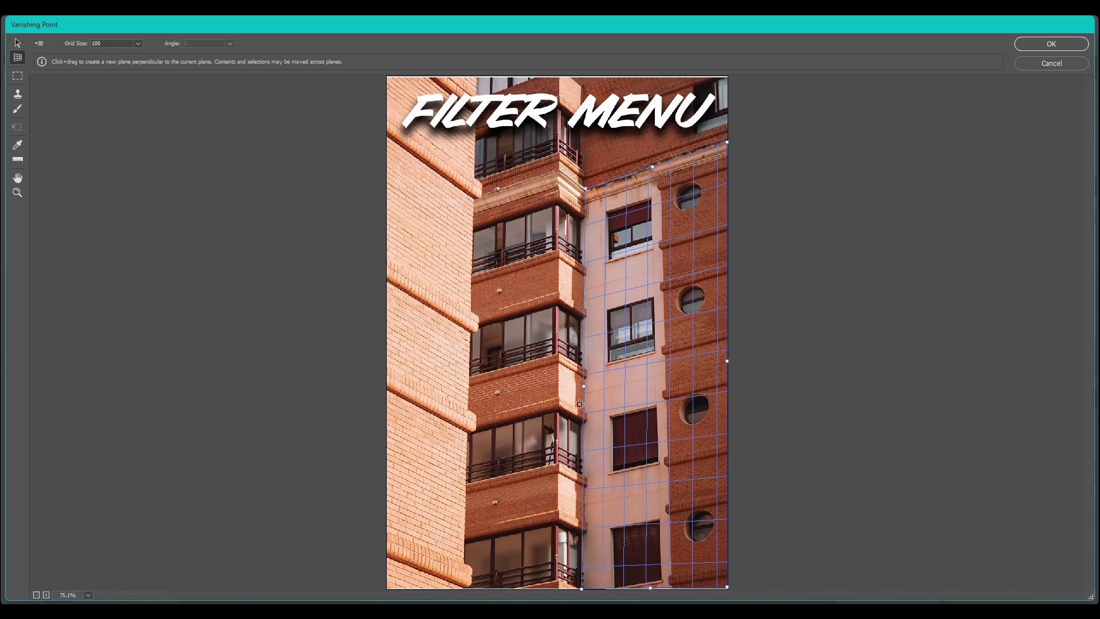
{"action": "left_click_drag", "start_coordinate": [585, 386], "coordinate": [561, 386]}
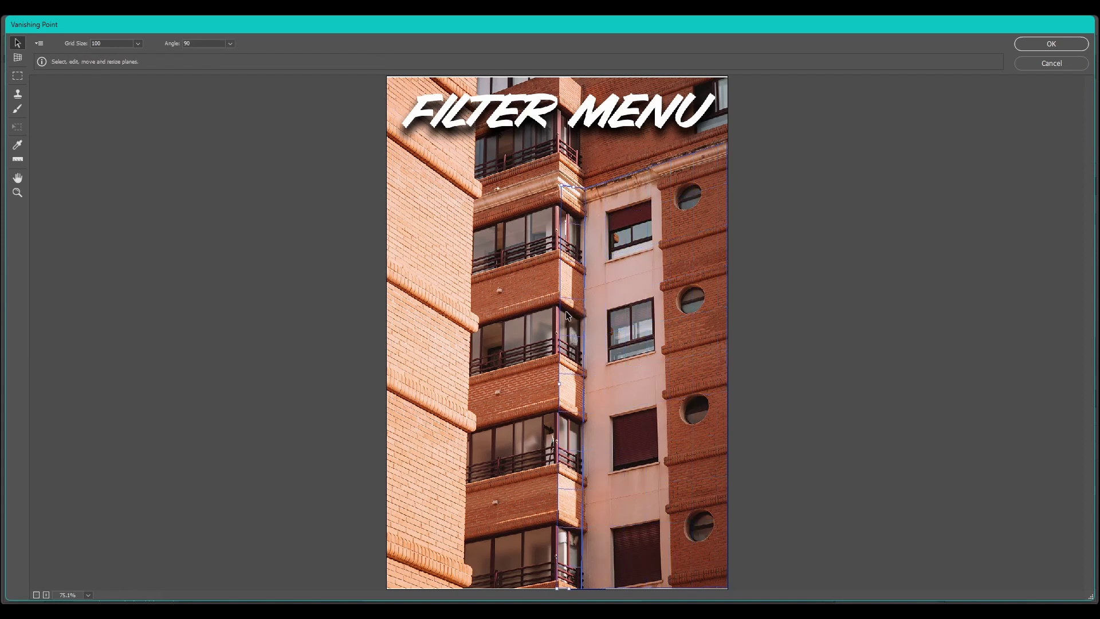
{"action": "left_click", "coordinate": [18, 59]}
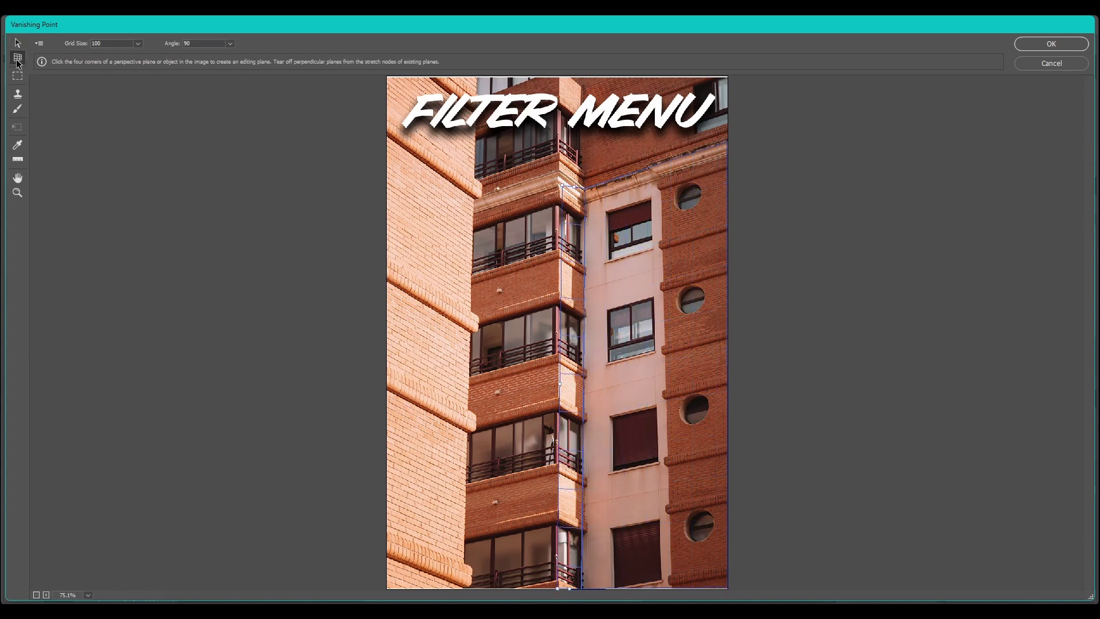
{"action": "left_click_drag", "start_coordinate": [561, 385], "coordinate": [468, 393]}
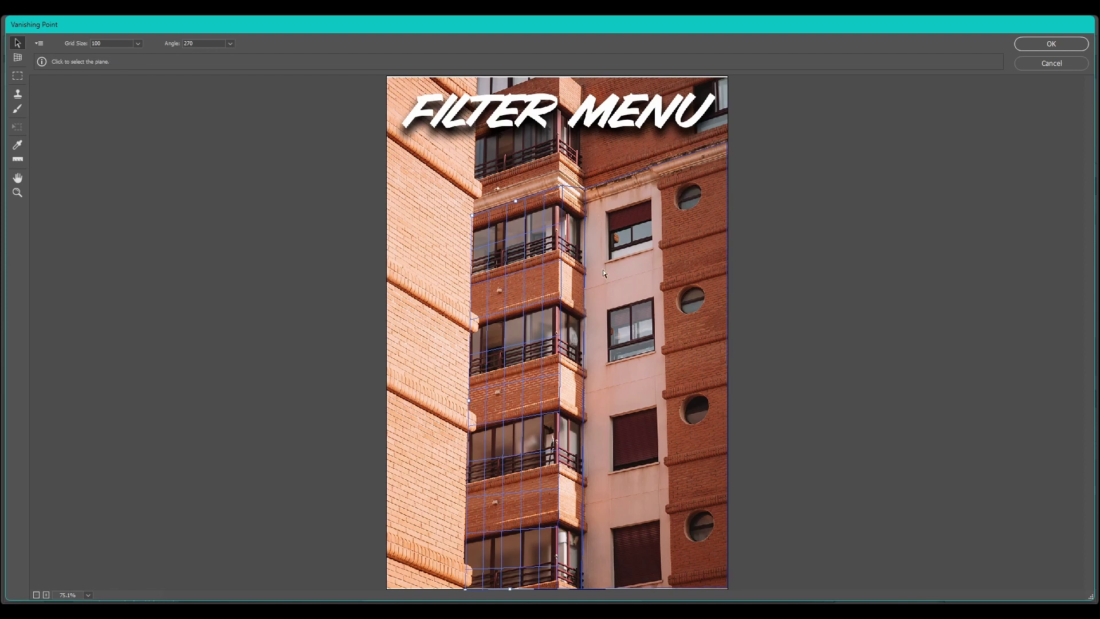
- Stamp-clone the pale facade and its windows in perspective across the balcony column
{"action": "left_click", "coordinate": [18, 95]}
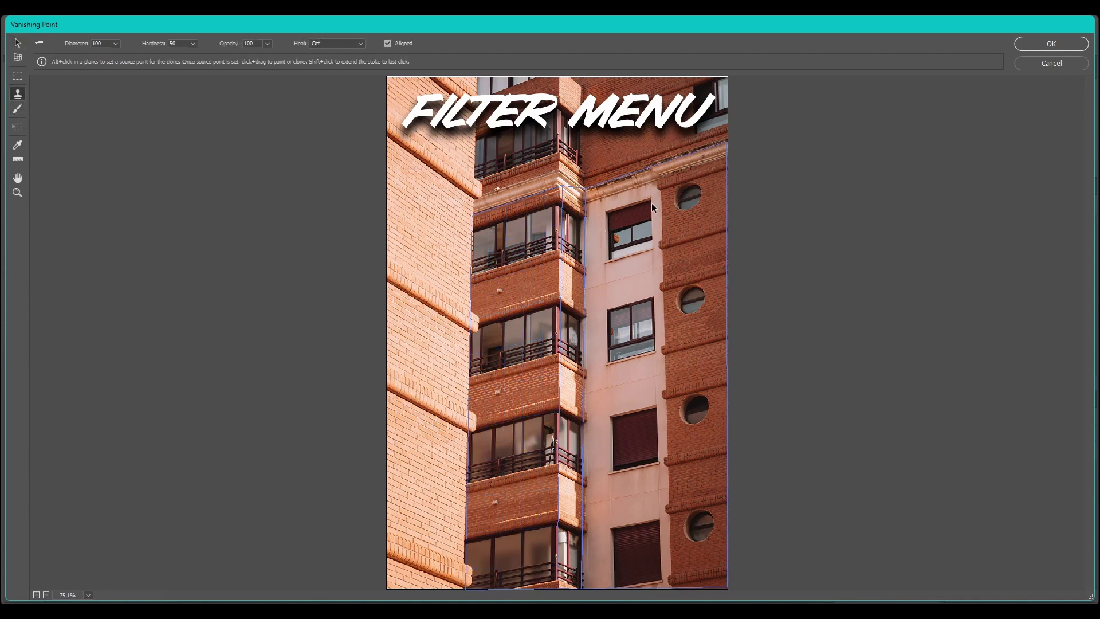
{"action": "left_click", "coordinate": [608, 212], "text": "alt"}
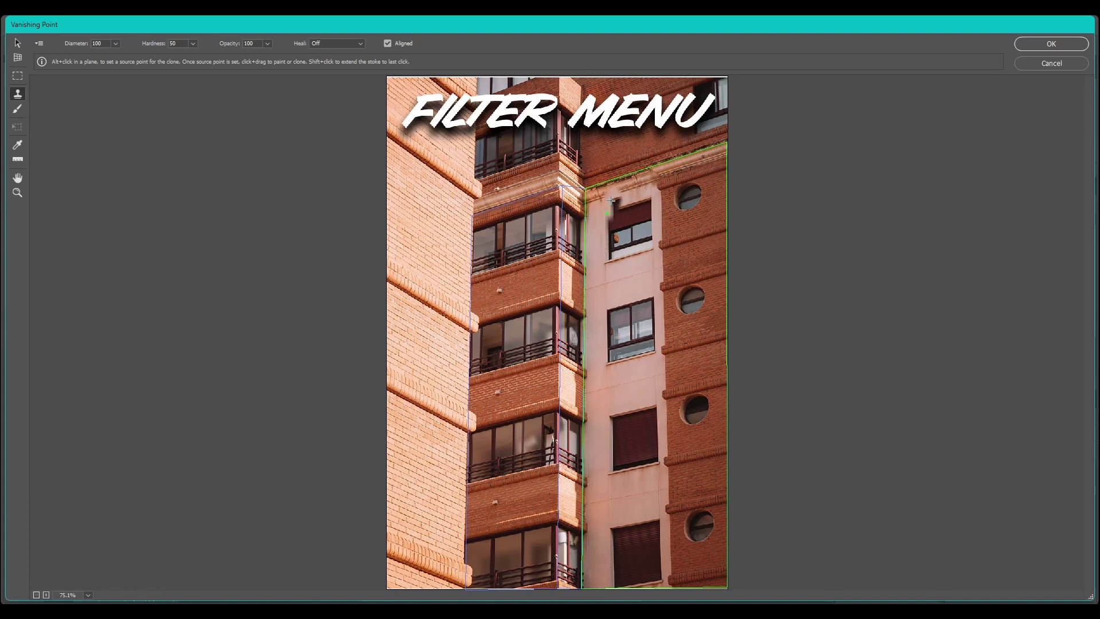
{"action": "mouse_move", "coordinate": [494, 236]}
{"action": "left_mouse_down"}
{"action": "mouse_move", "coordinate": [531, 220]}
{"action": "mouse_move", "coordinate": [524, 256]}
{"action": "mouse_move", "coordinate": [500, 257]}
{"action": "mouse_move", "coordinate": [497, 239]}
{"action": "mouse_move", "coordinate": [514, 239]}
{"action": "mouse_move", "coordinate": [495, 266]}
{"action": "mouse_move", "coordinate": [520, 263]}
{"action": "mouse_move", "coordinate": [530, 242]}
{"action": "left_mouse_up"}
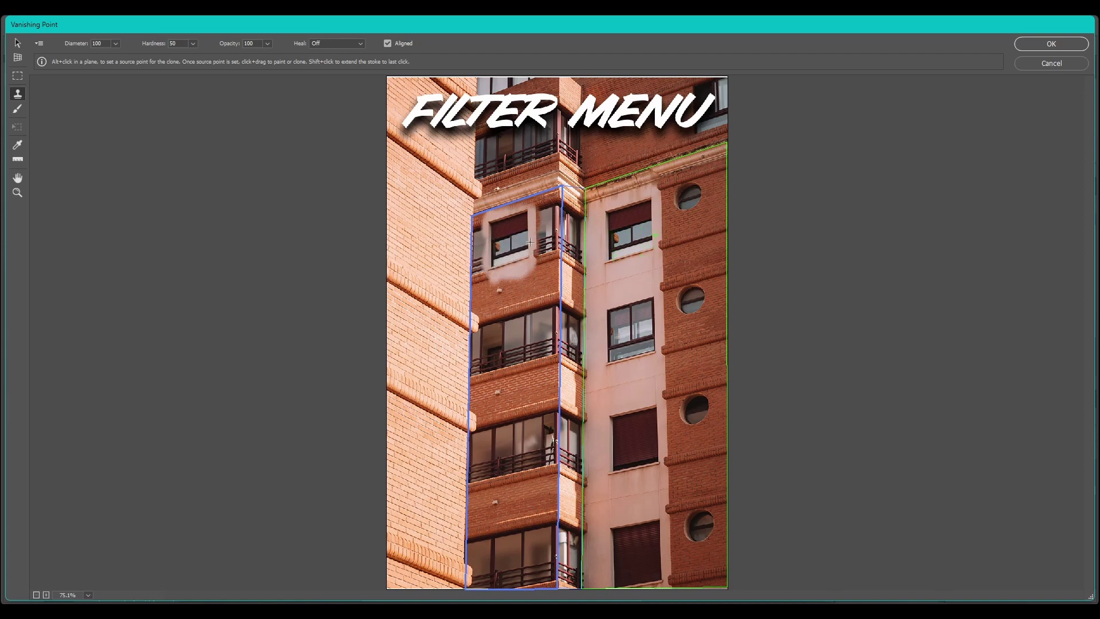
{"action": "left_click", "coordinate": [495, 272]}
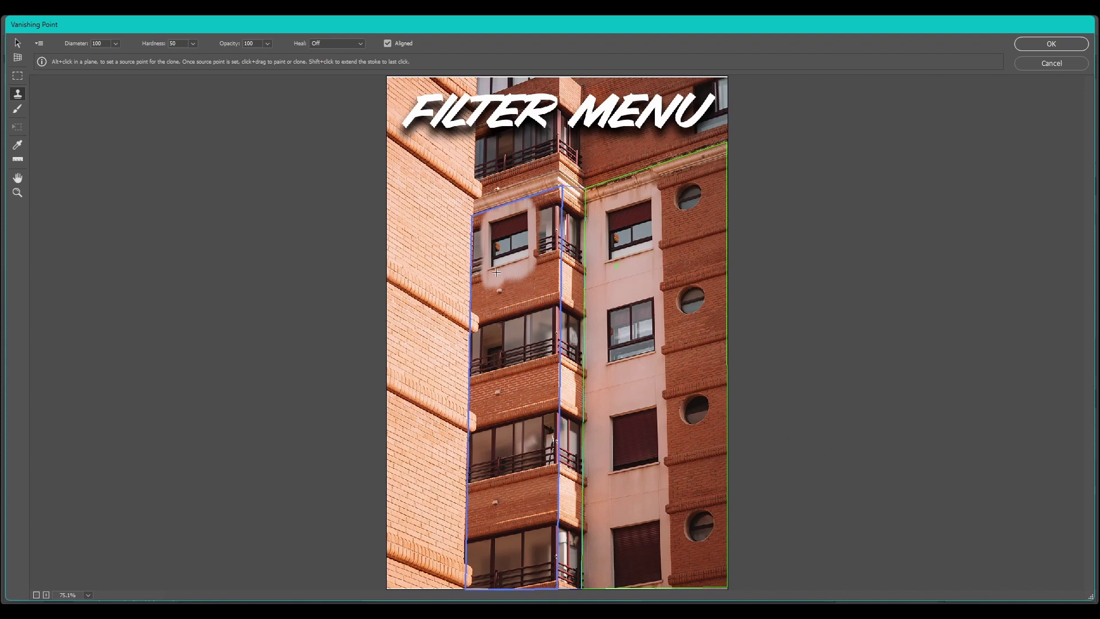
{"action": "mouse_move", "coordinate": [491, 280]}
{"action": "left_mouse_down"}
{"action": "mouse_move", "coordinate": [514, 291]}
{"action": "mouse_move", "coordinate": [499, 358]}
{"action": "mouse_move", "coordinate": [487, 315]}
{"action": "mouse_move", "coordinate": [483, 338]}
{"action": "mouse_move", "coordinate": [498, 369]}
{"action": "mouse_move", "coordinate": [519, 373]}
{"action": "mouse_move", "coordinate": [536, 337]}
{"action": "mouse_move", "coordinate": [526, 359]}
{"action": "mouse_move", "coordinate": [510, 355]}
{"action": "mouse_move", "coordinate": [509, 378]}
{"action": "left_mouse_up"}
{"action": "mouse_move", "coordinate": [558, 229]}
{"action": "left_mouse_down"}
{"action": "mouse_move", "coordinate": [567, 401]}
{"action": "mouse_move", "coordinate": [541, 317]}
{"action": "mouse_move", "coordinate": [561, 453]}
{"action": "mouse_move", "coordinate": [541, 516]}
{"action": "mouse_move", "coordinate": [480, 511]}
{"action": "mouse_move", "coordinate": [513, 530]}
{"action": "left_mouse_up"}
{"action": "left_click", "coordinate": [18, 109]}
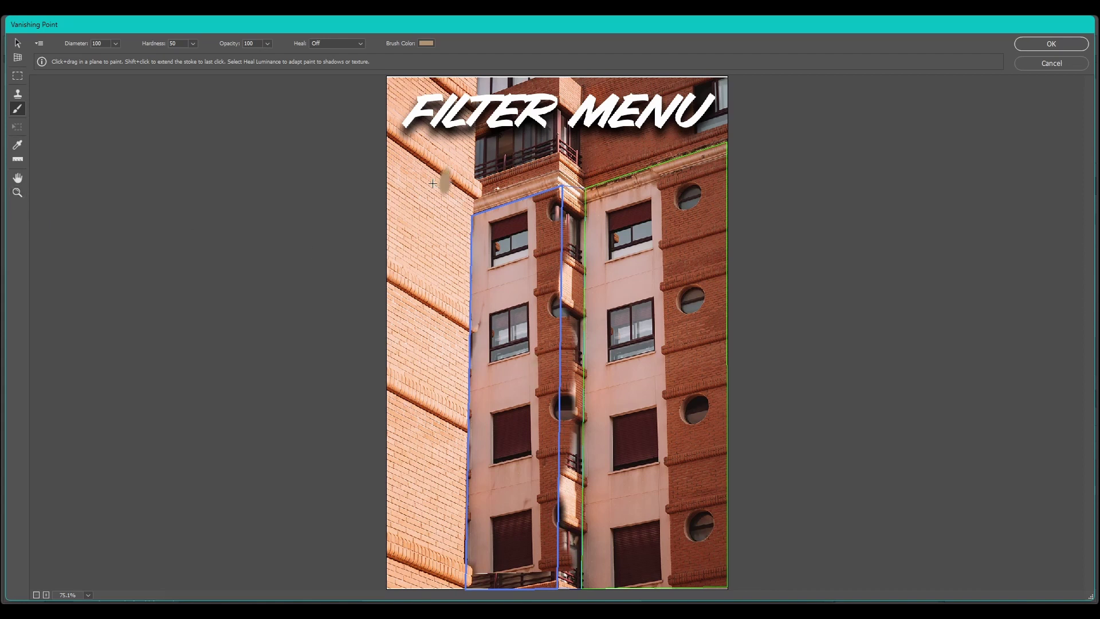
- Review the settings menu and Marquee, Stamp, Brush, Eyedropper, Create Plane tools, then cancel Vanishing Point
{"action": "left_click", "coordinate": [40, 44]}
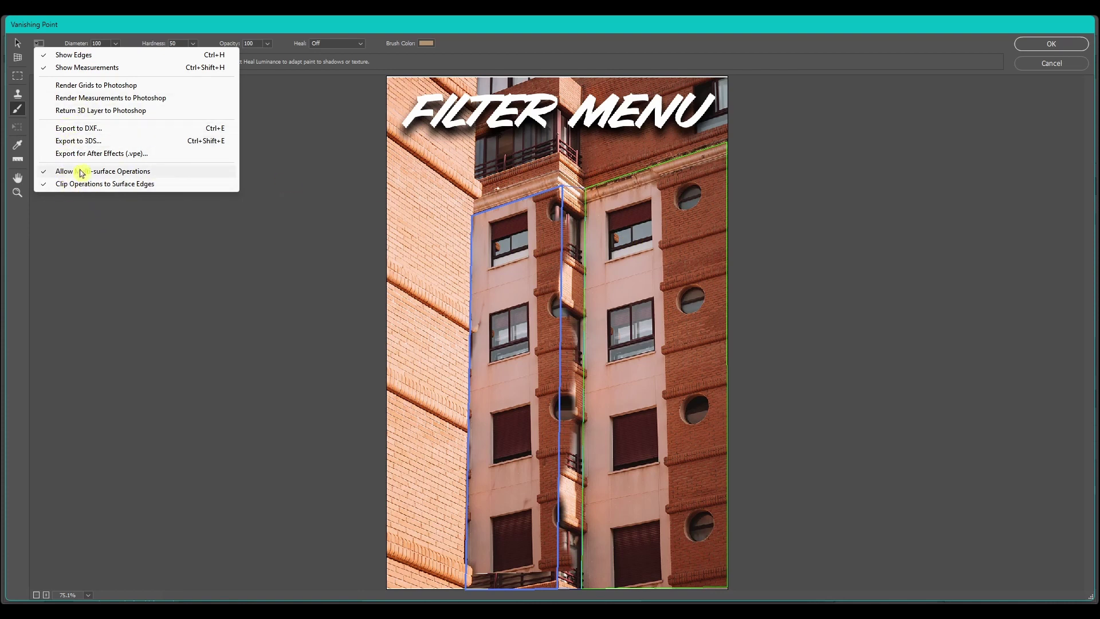
{"action": "left_click", "coordinate": [69, 44]}
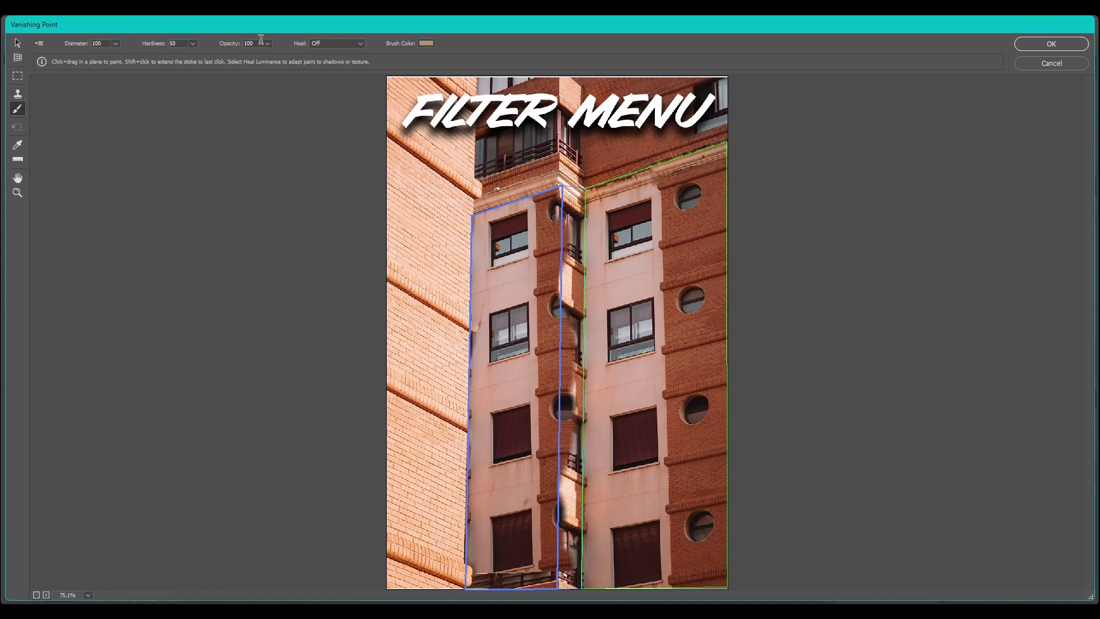
{"action": "left_click", "coordinate": [17, 76]}
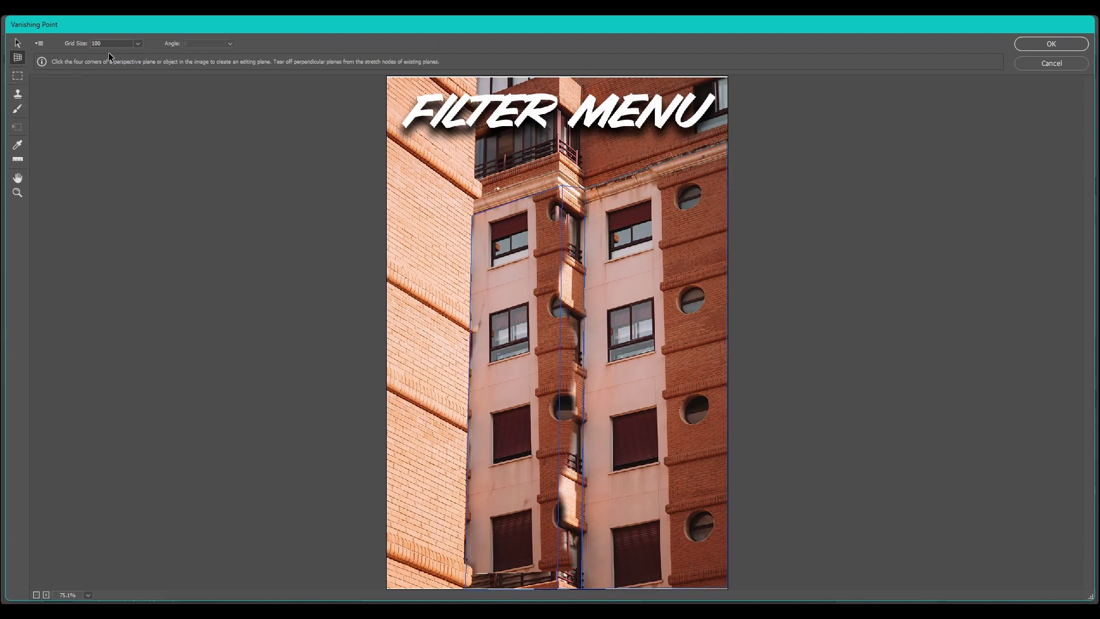
{"action": "left_click", "coordinate": [17, 95]}
{"action": "left_click", "coordinate": [18, 109]}
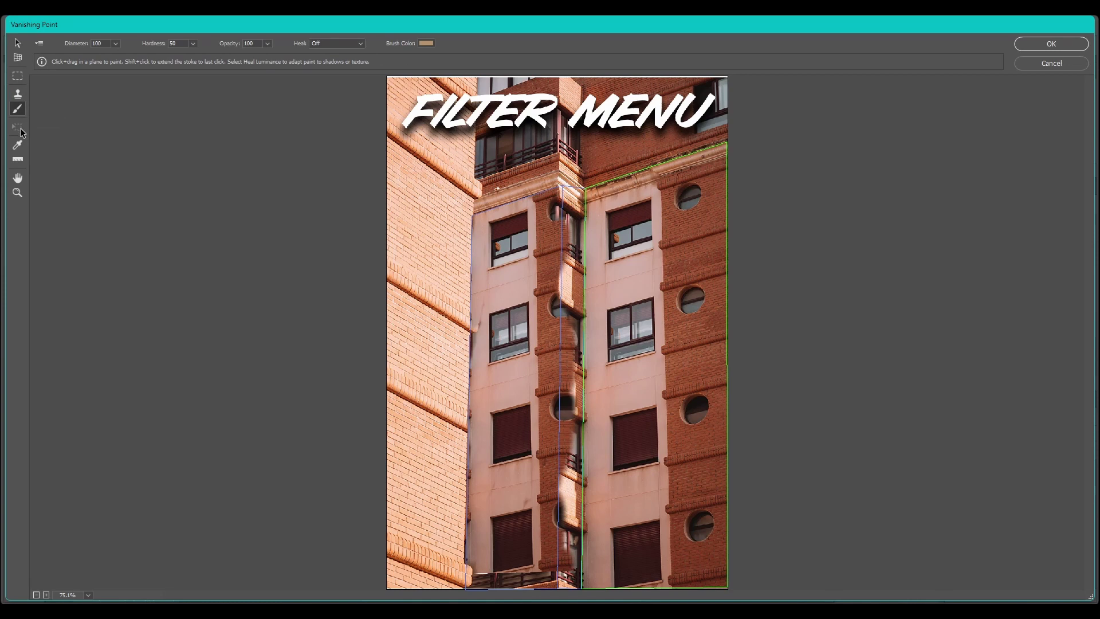
{"action": "left_click", "coordinate": [17, 145]}
{"action": "left_click", "coordinate": [18, 58]}
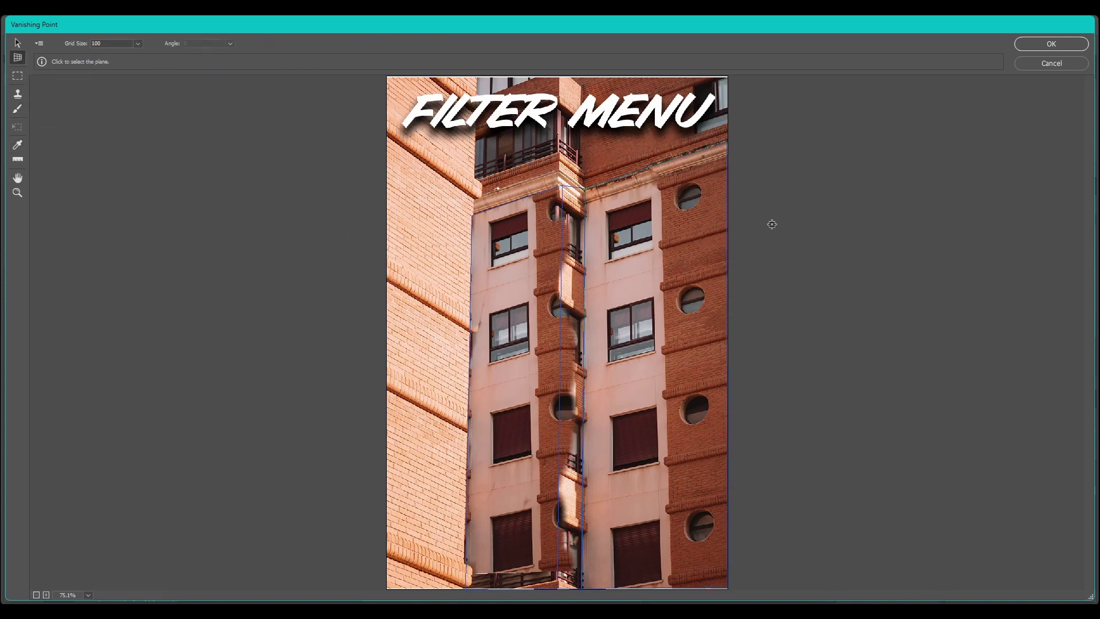
{"action": "left_click", "coordinate": [1069, 67]}
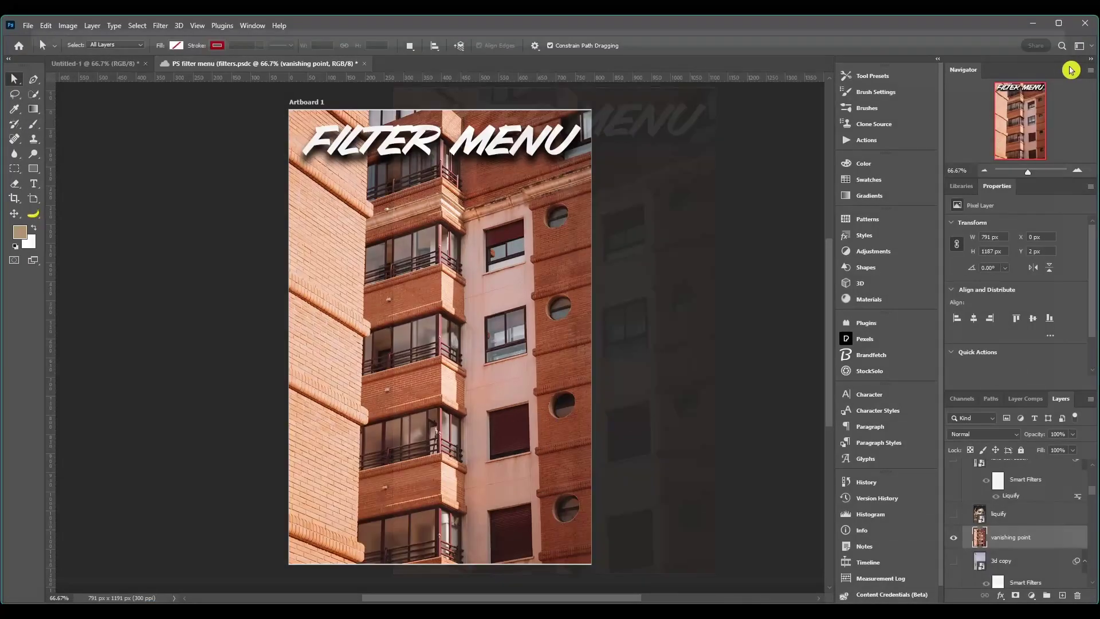
- Open Field Blur from Filter > Blur Gallery, previewing a 15 px blur
{"action": "left_click", "coordinate": [160, 26]}
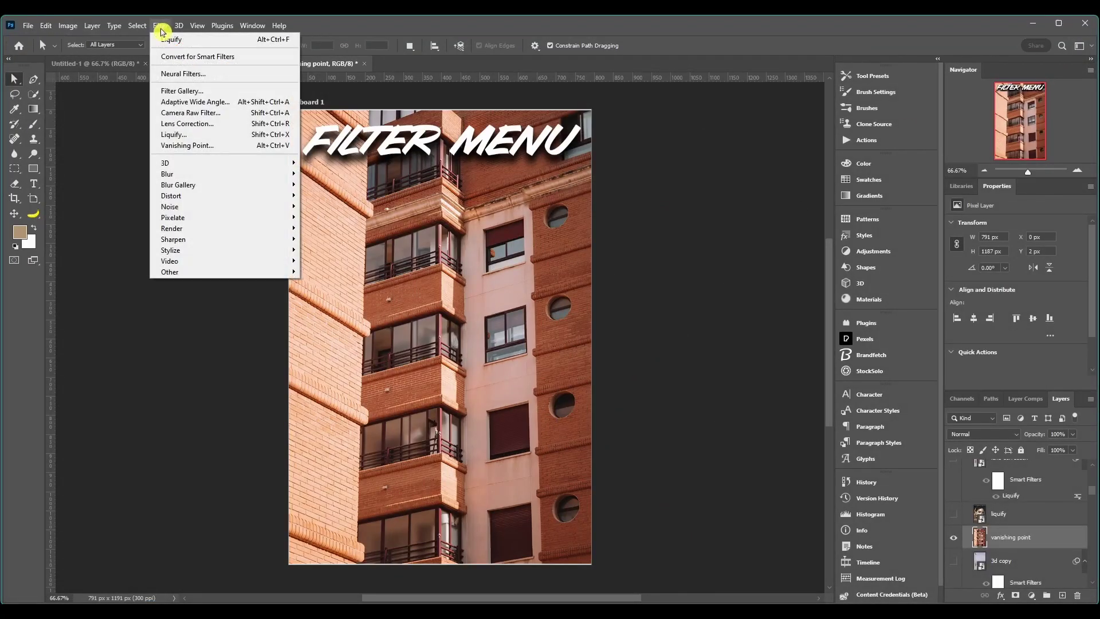
{"action": "mouse_move", "coordinate": [224, 165]}
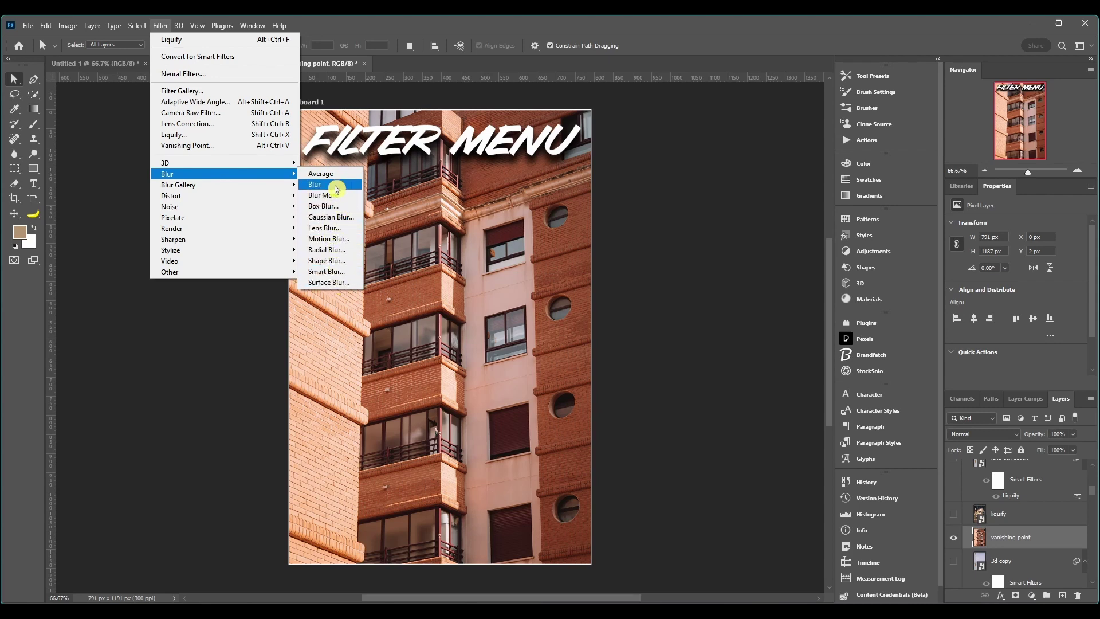
{"action": "mouse_move", "coordinate": [178, 186]}
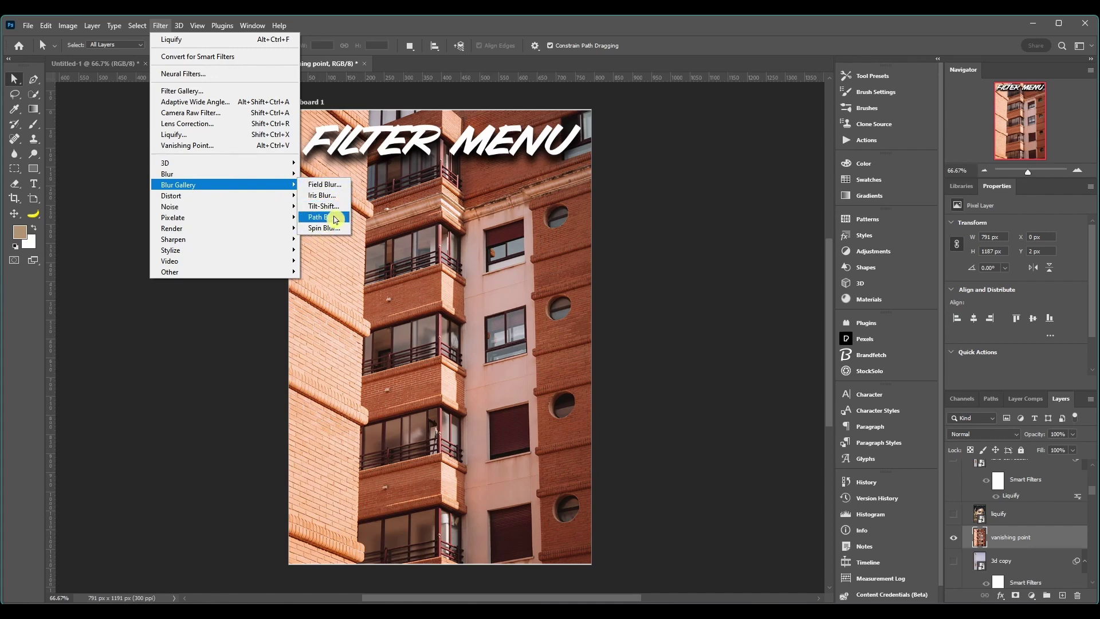
{"action": "left_click", "coordinate": [324, 185]}
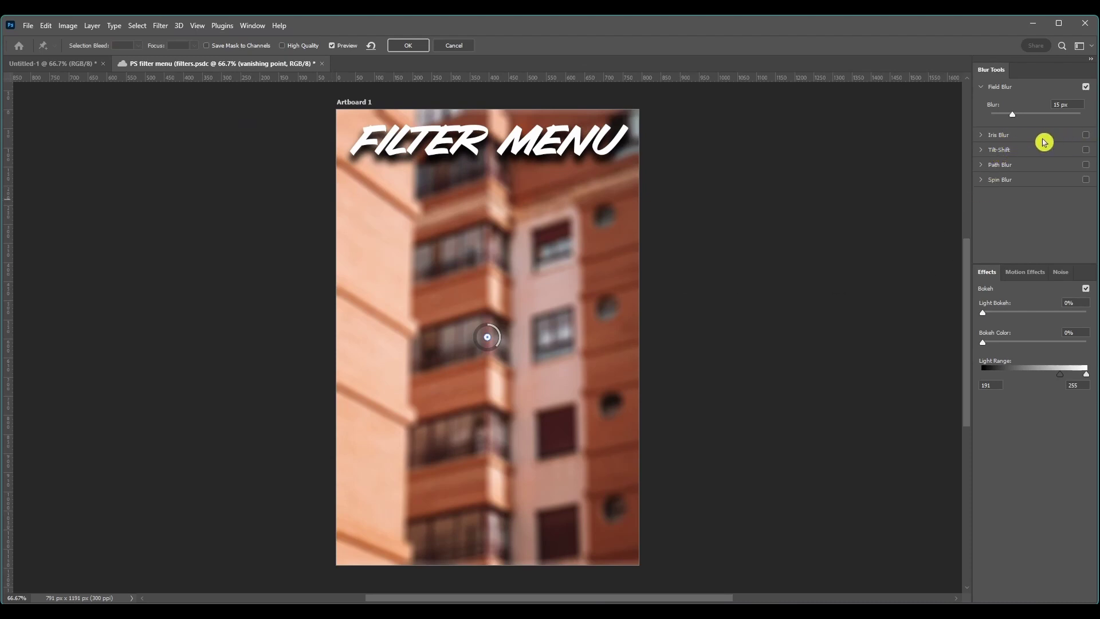
{"action": "left_click", "coordinate": [985, 138]}
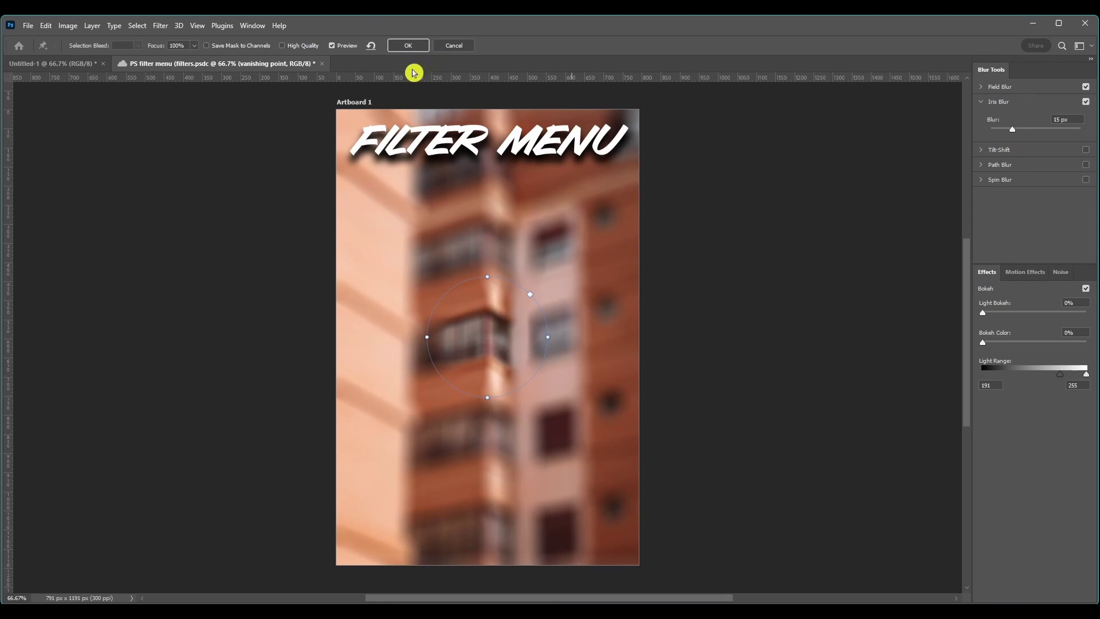
{"action": "left_click", "coordinate": [459, 46]}
- Browse the Distort, Noise, Pixelate, Render and Stylize submenus of the Filter menu
{"action": "left_click", "coordinate": [161, 25]}
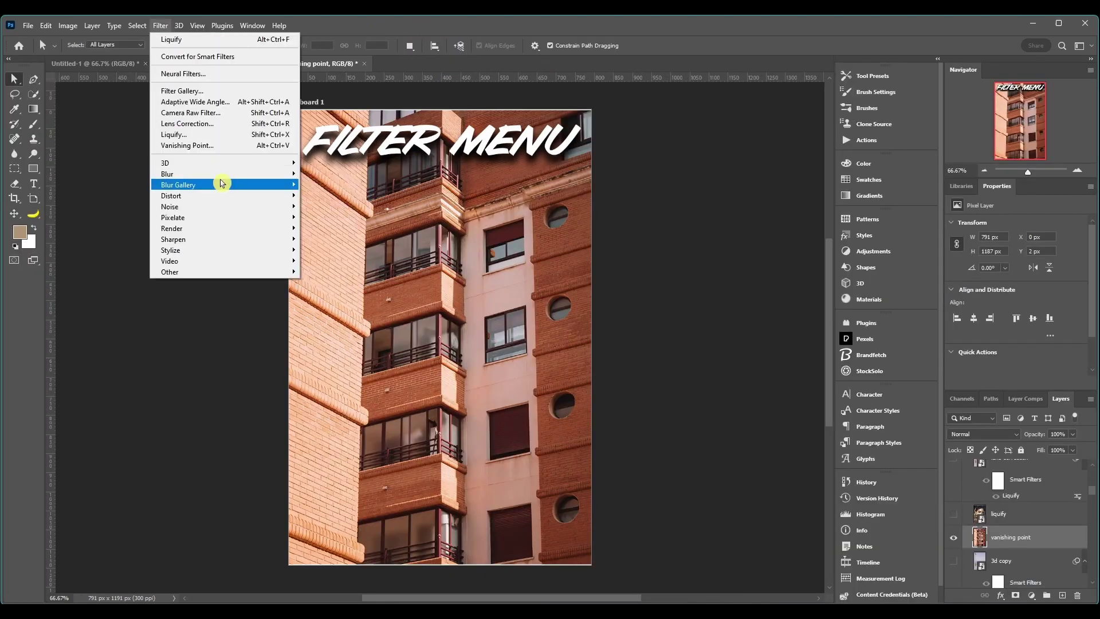
{"action": "mouse_move", "coordinate": [213, 196]}
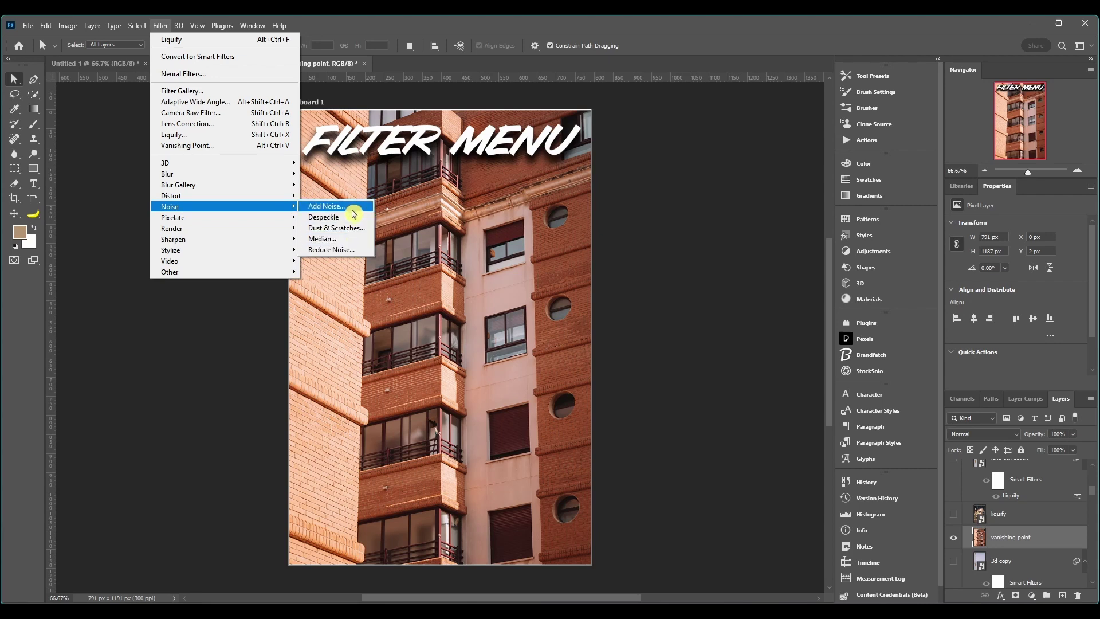
{"action": "mouse_move", "coordinate": [173, 222]}
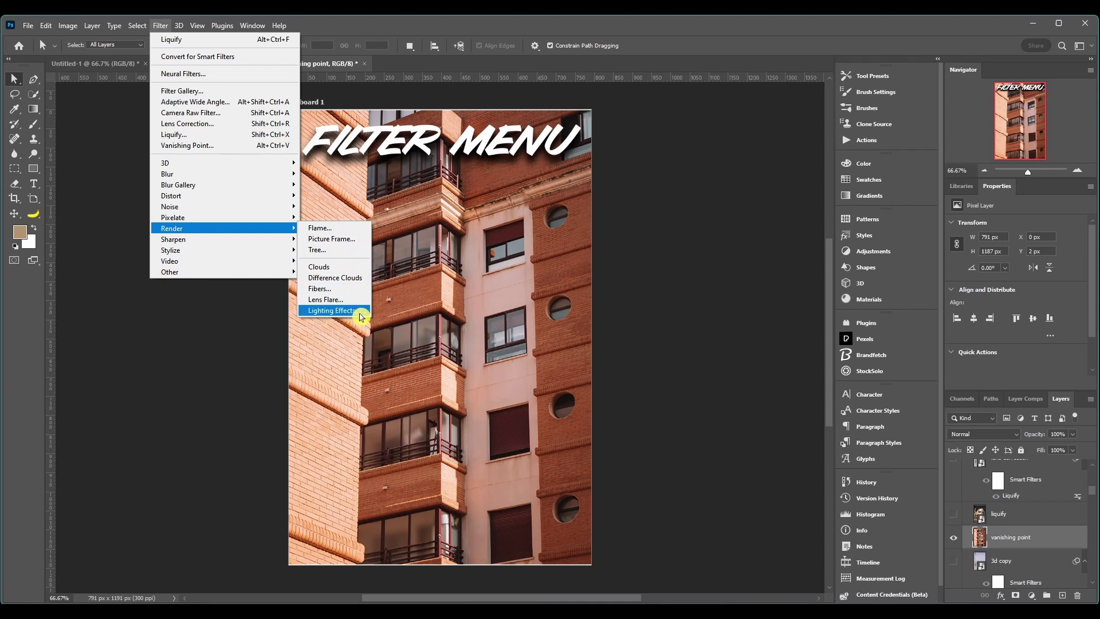
{"action": "mouse_move", "coordinate": [212, 245]}
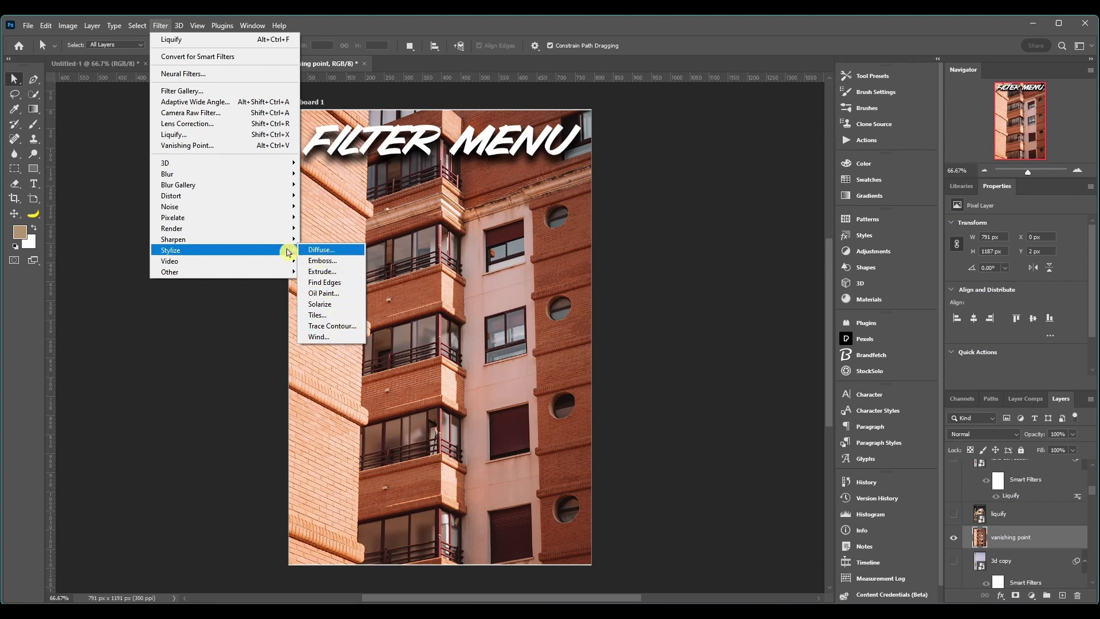
- Browse the Video, Other, Sharpen and Distort filter submenus
{"action": "mouse_move", "coordinate": [193, 263]}
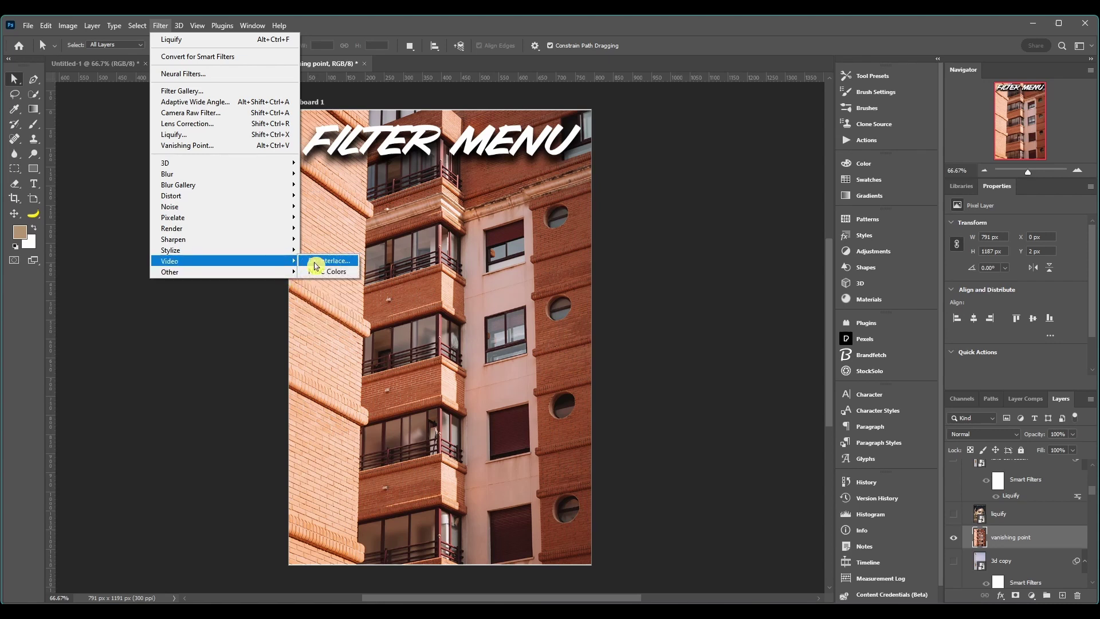
{"action": "mouse_move", "coordinate": [228, 277]}
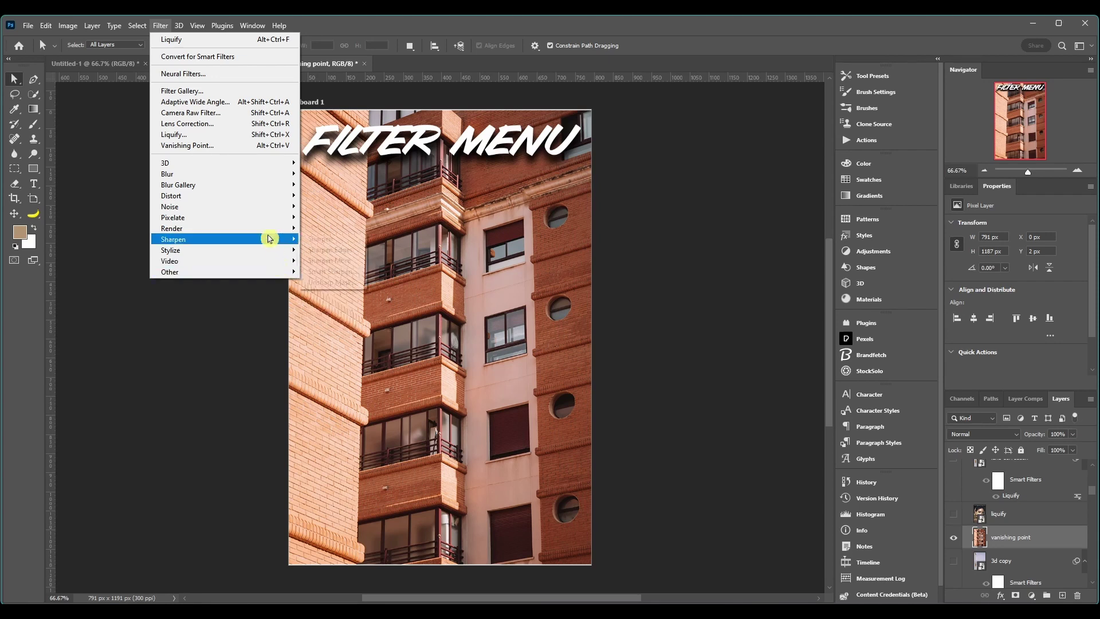
{"action": "mouse_move", "coordinate": [253, 197]}
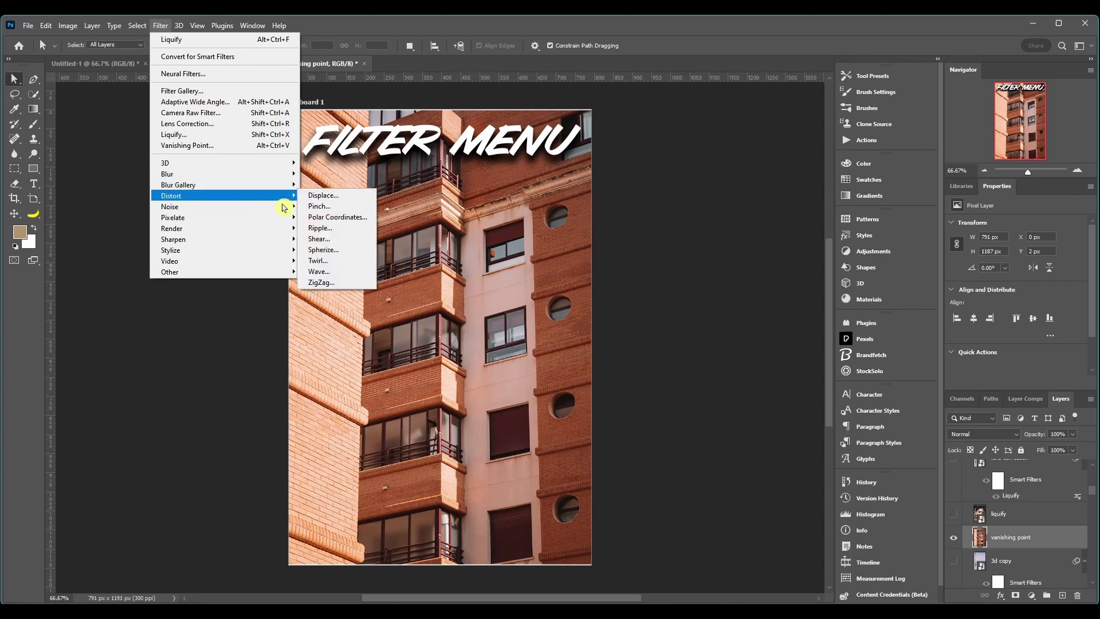